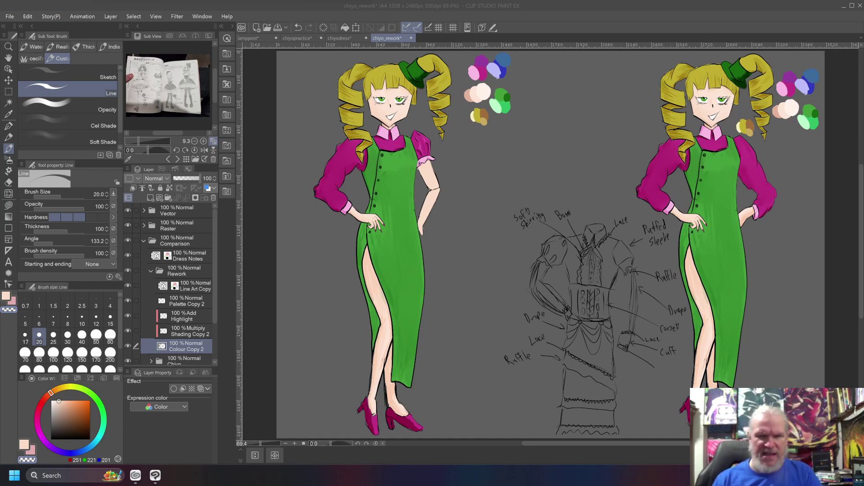
Erase the crease line across the elbow of the bare arm from the Line Art Copy layer with the Vector eraser.
click(563, 6)
scroll(368, 202, up, 5)
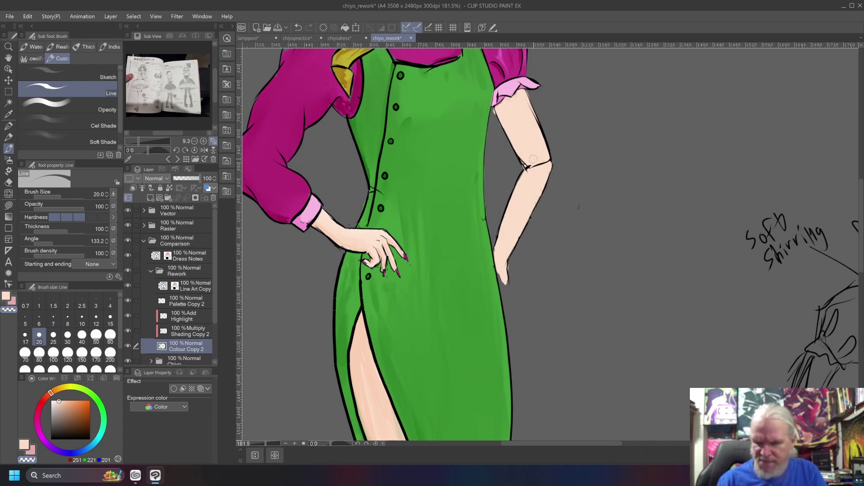
key(e)
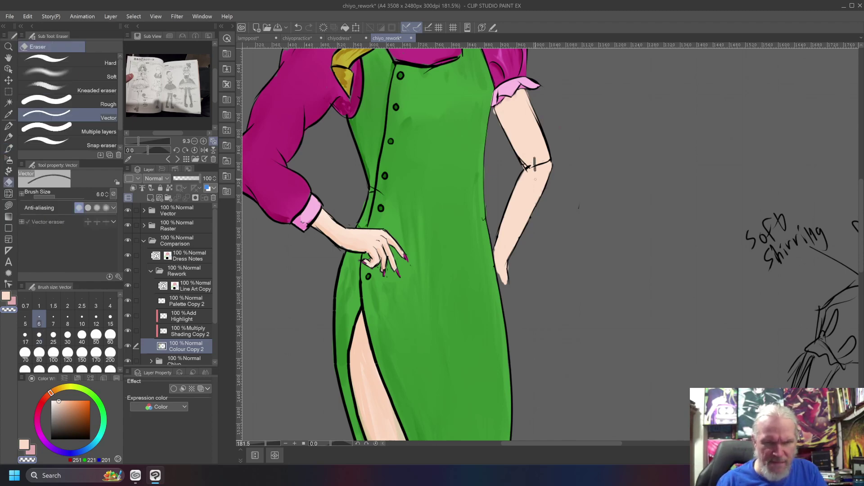
key(ctrl+z)
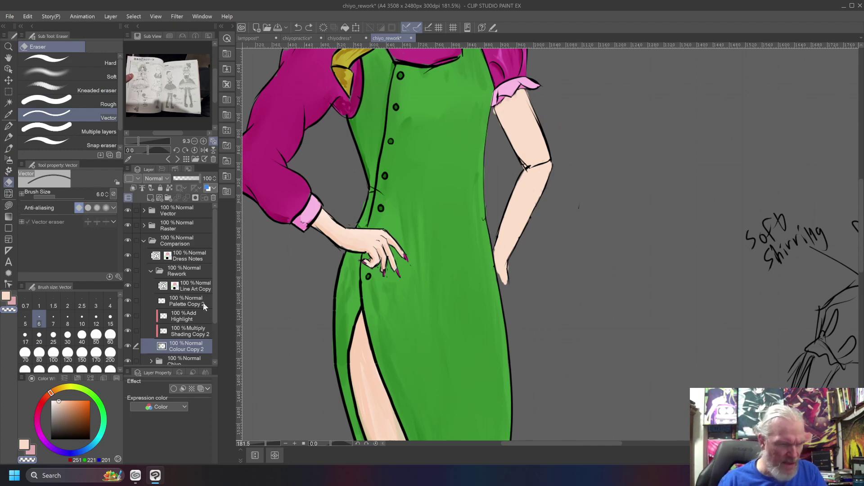
click(195, 287)
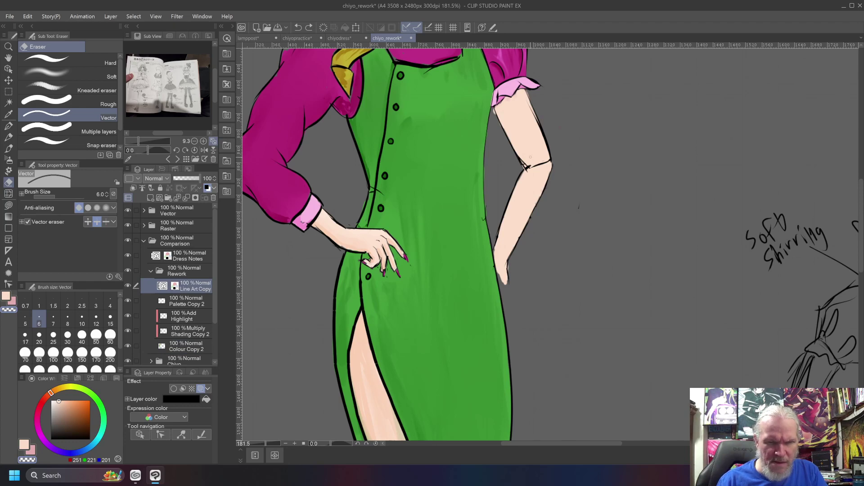
click(539, 168)
click(529, 167)
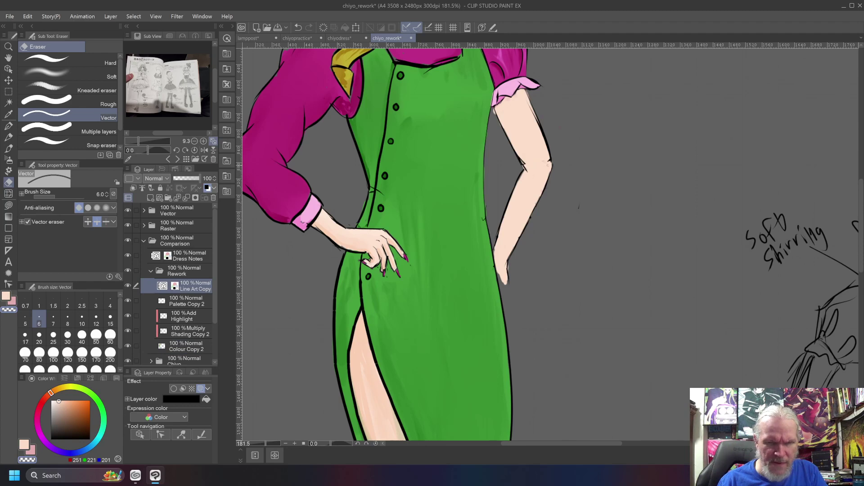
drag(523, 164, 532, 172)
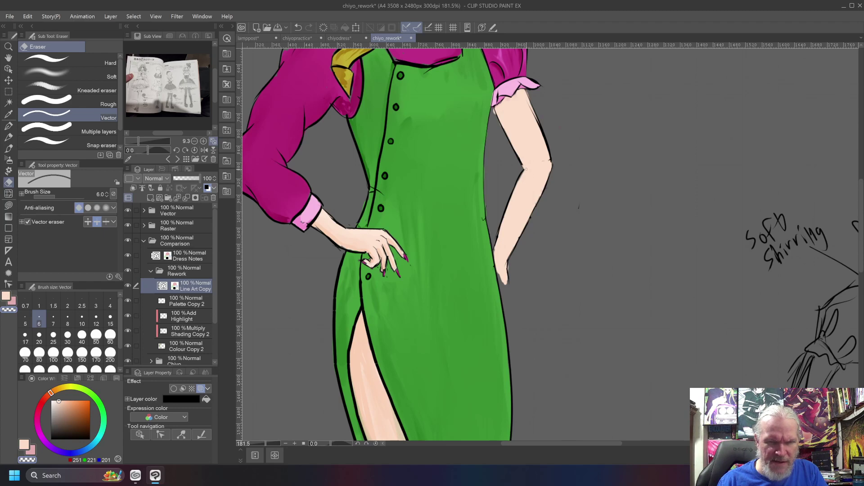
Erase the leftover specks inside the bare elbow and the stray mark on the background beside the arm.
scroll(533, 187, up, 5)
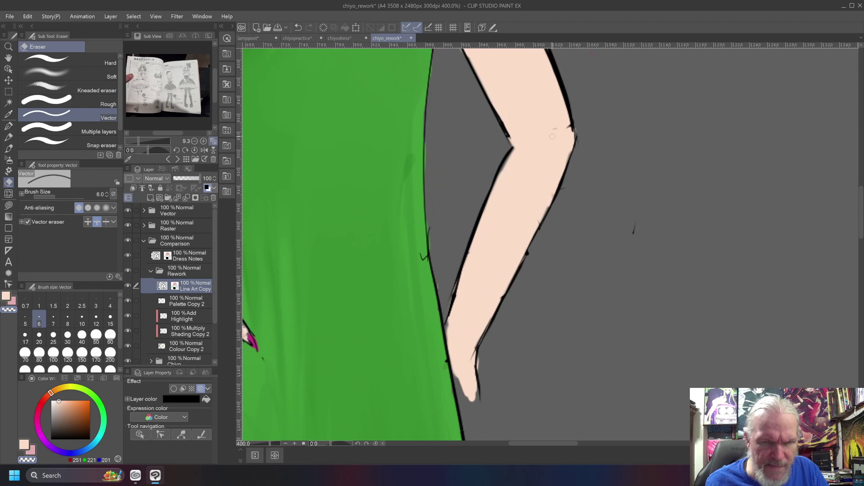
click(568, 127)
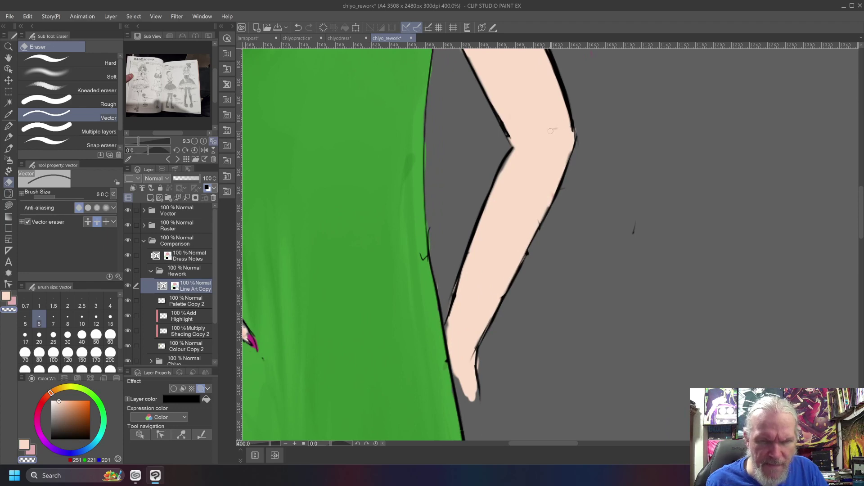
click(634, 231)
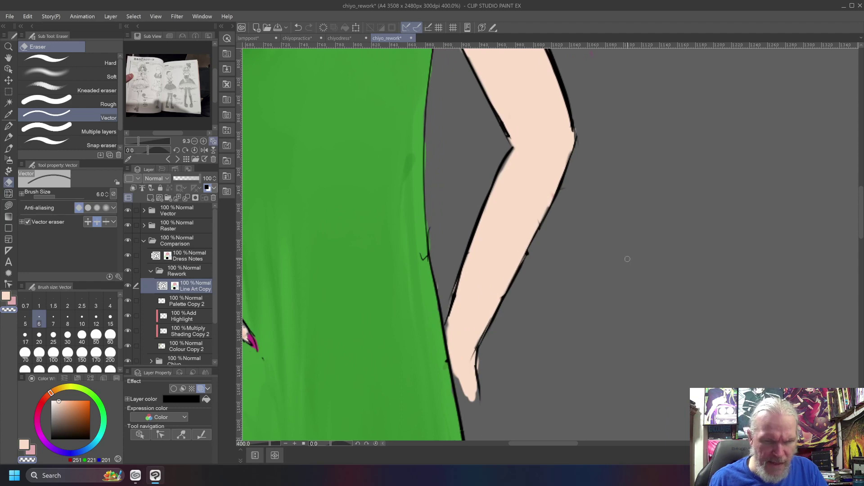
Touch up the skin colour below the puffed sleeve's ruffle on the Colour Copy 2 layer using the Line brush at size 7.
scroll(628, 259, down, 4)
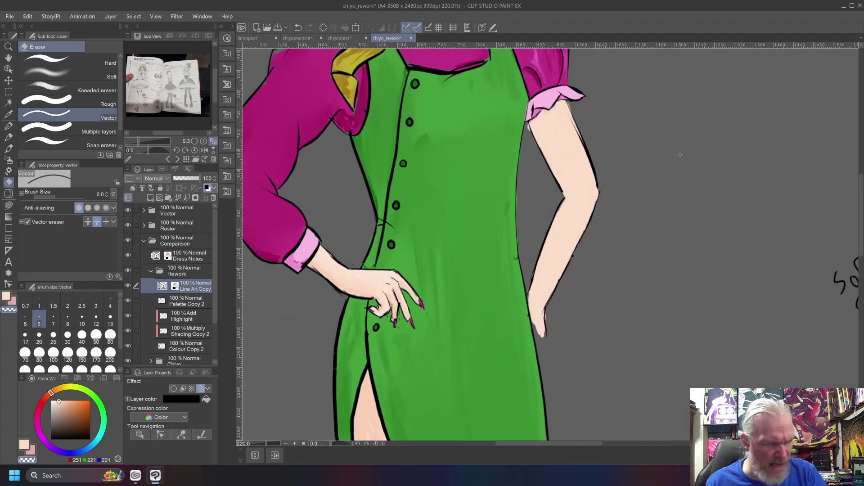
click(180, 345)
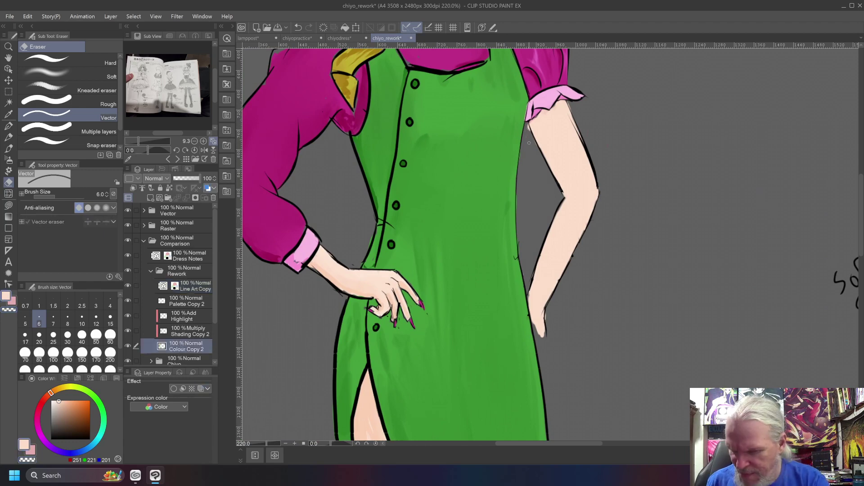
key(b)
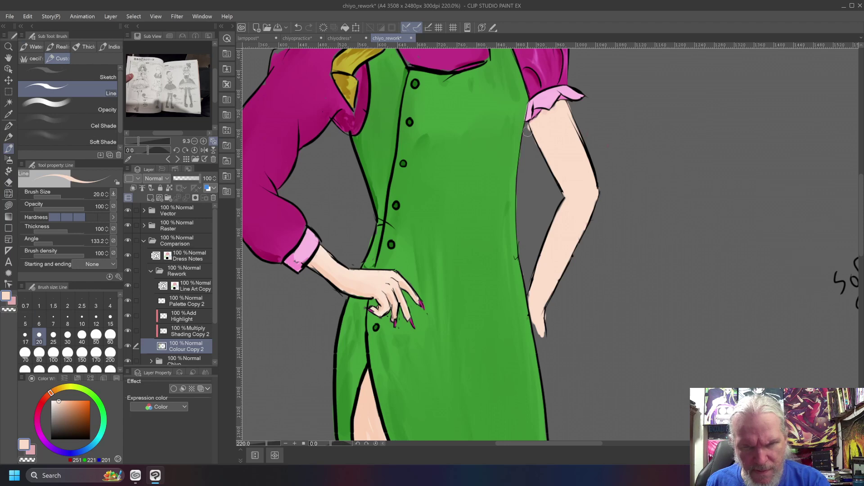
key(bracketleft)
key(bracketleft)
key(bracketleft)
key(bracketleft)
key(bracketleft)
key(bracketleft)
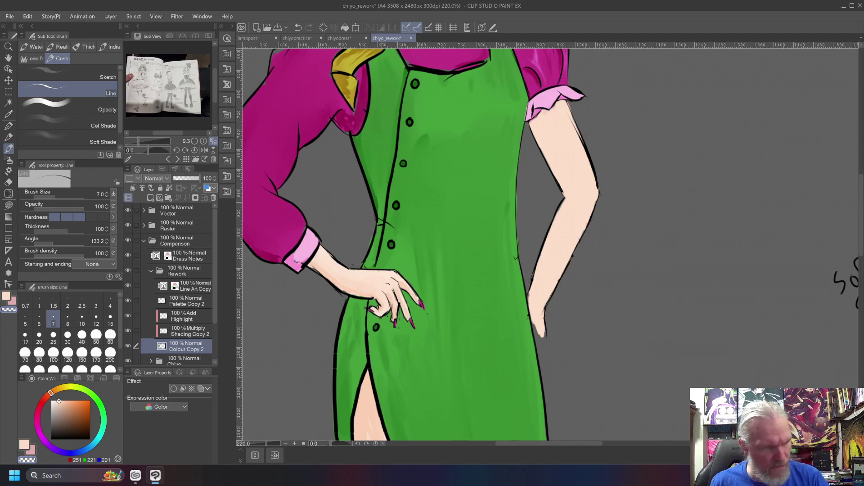
Erase the stray marks at the dress waist and part of the neckline from the Line Art Copy layer.
key(e)
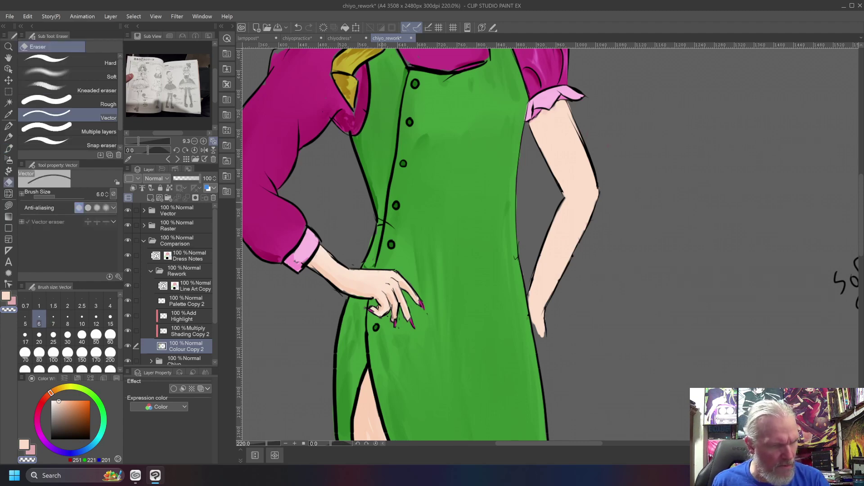
click(171, 259)
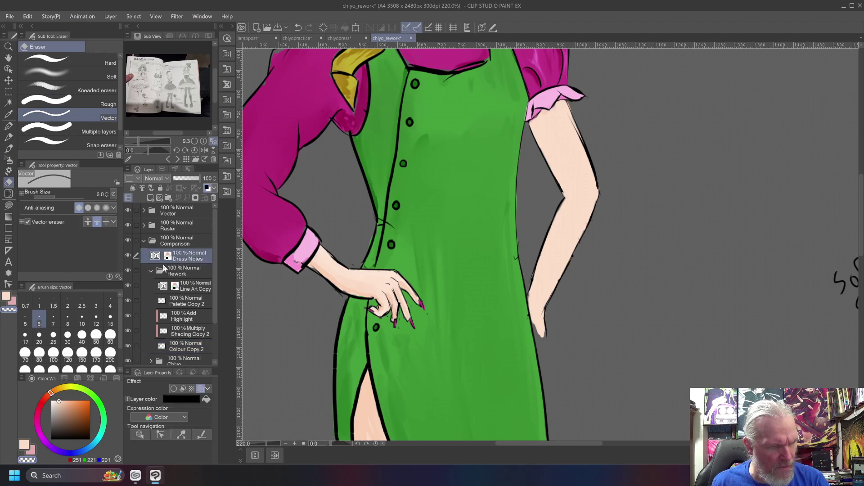
click(180, 287)
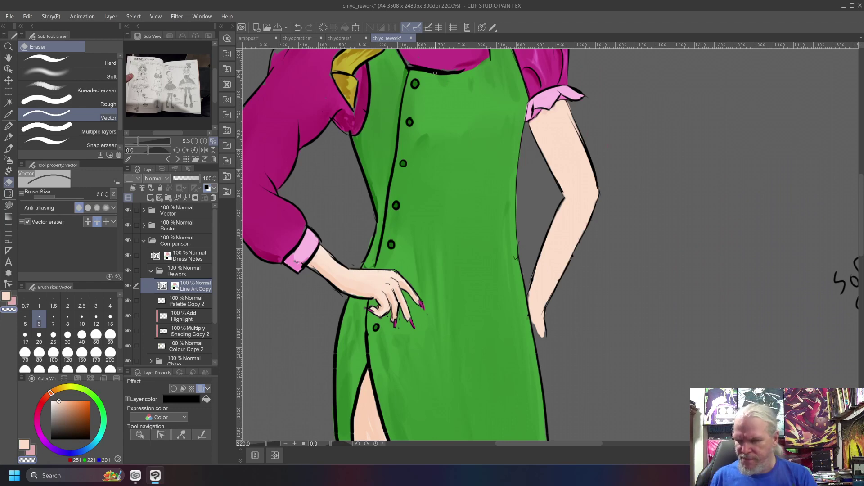
drag(436, 73, 538, 310)
click(548, 230)
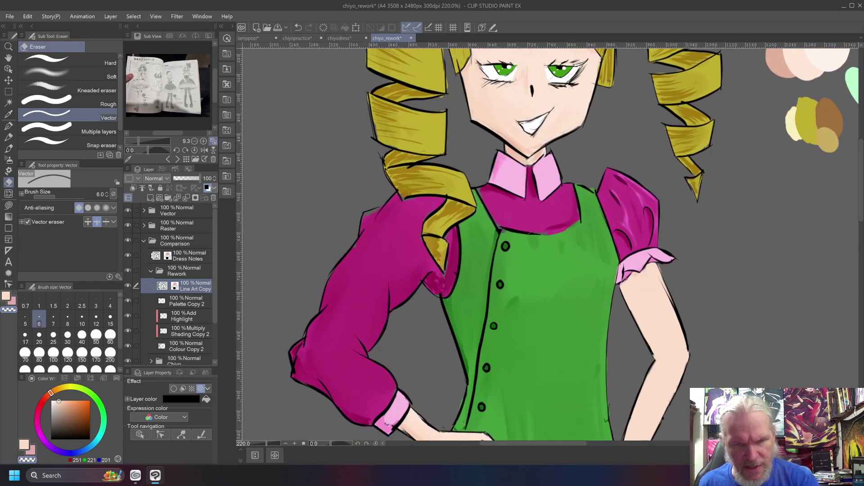
Erase the remaining neckline, the upper button-placket line, and the strap and armhole outlines on the long-sleeve side of the green dress.
click(527, 233)
click(514, 231)
click(488, 306)
click(578, 206)
click(575, 194)
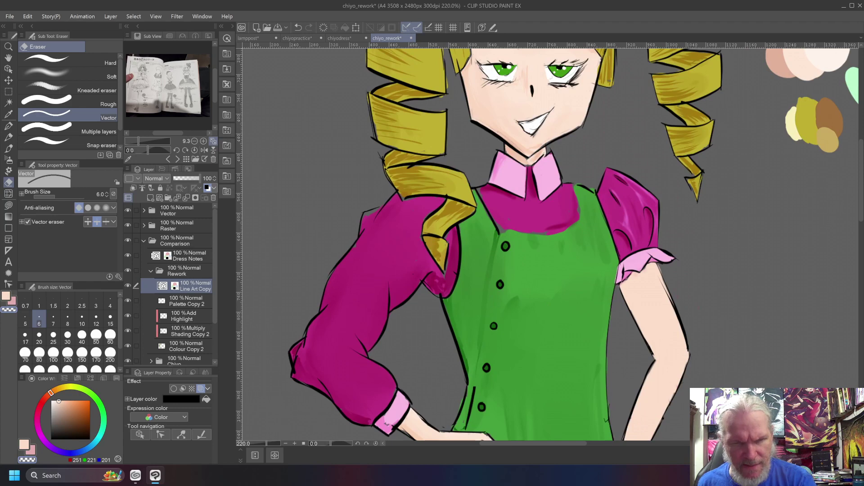
click(486, 207)
mouse_move(457, 231)
mouse_down()
mouse_move(459, 270)
mouse_move(445, 310)
mouse_up()
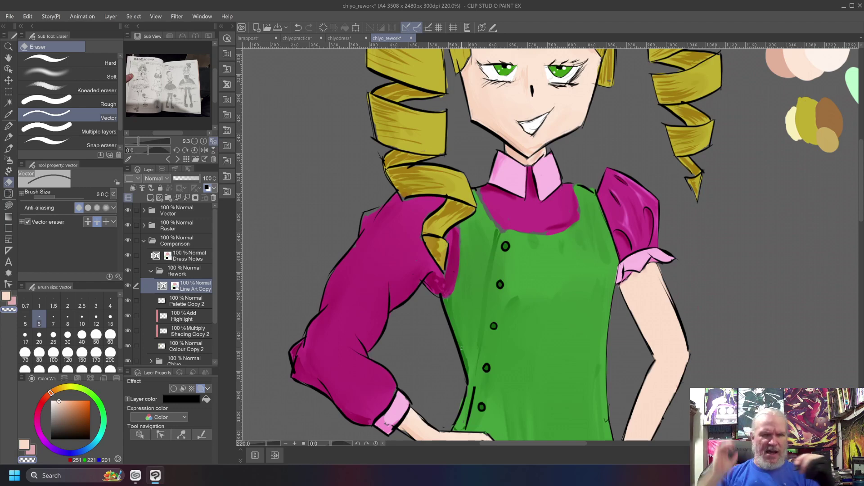
Erase the line-art outlines of the bodice's five buttons and the remaining placket line above the waist.
drag(503, 249, 506, 244)
drag(498, 282, 502, 286)
drag(492, 324, 496, 328)
drag(485, 366, 489, 370)
drag(479, 405, 474, 388)
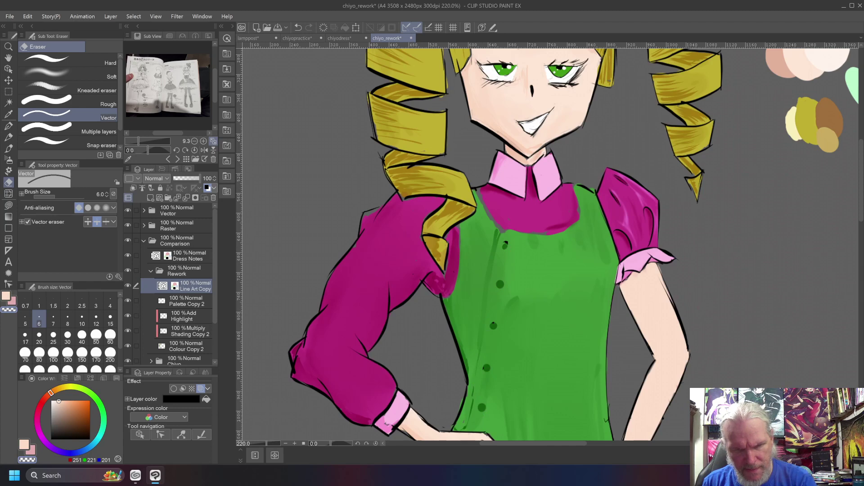
drag(503, 243, 507, 246)
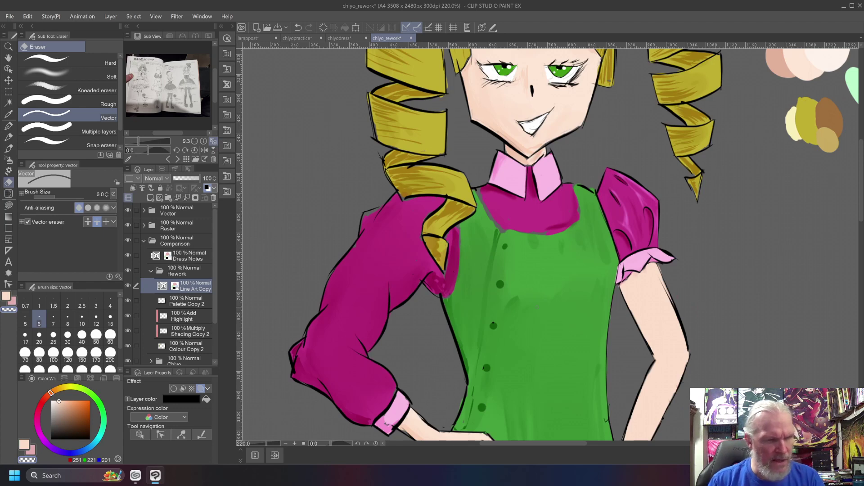
Clear the contents of the Shading Copy 2 and Highlight layers in the Rework folder.
click(192, 331)
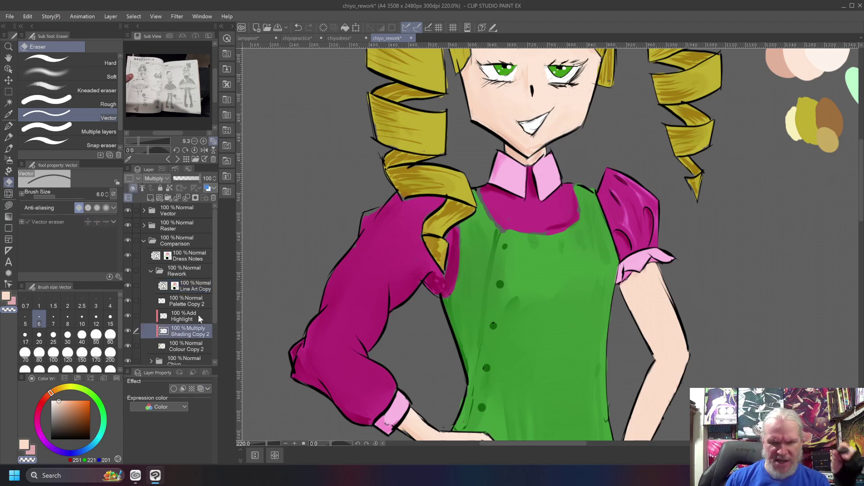
key(Delete)
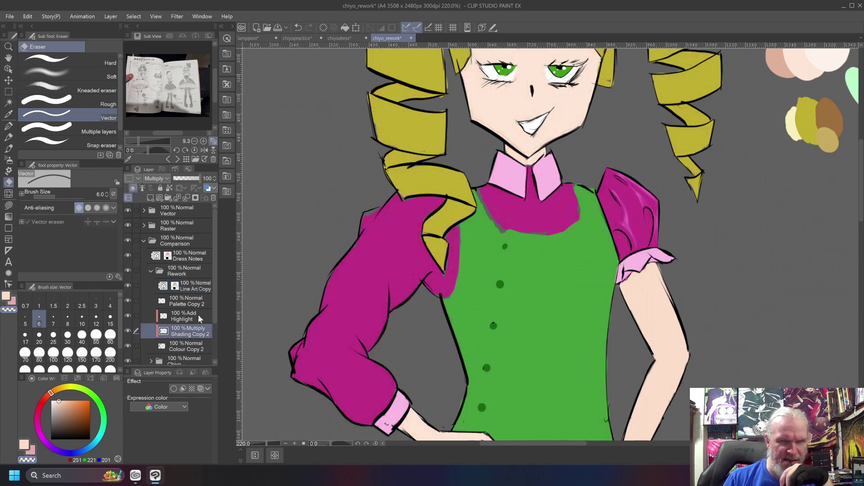
click(174, 317)
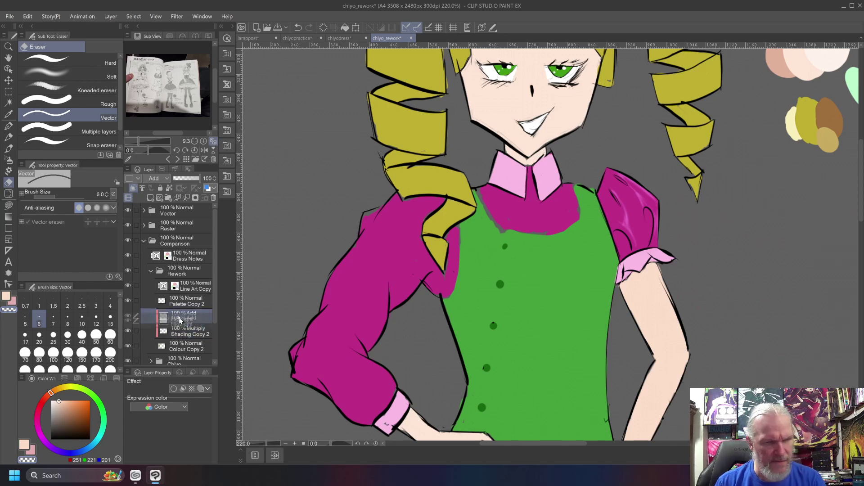
key(Delete)
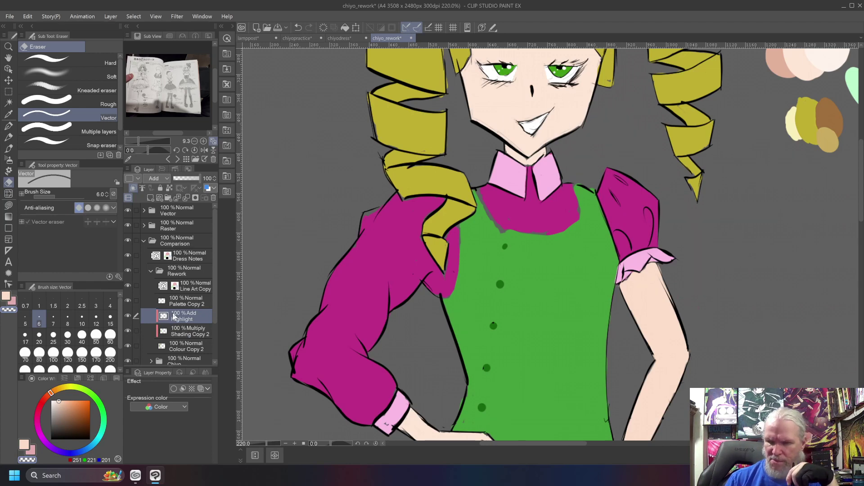
Make Colour Copy 2 in the Rework folder the active layer, with the figure's upper body in view.
scroll(173, 317, down, 2)
scroll(475, 207, down, 3)
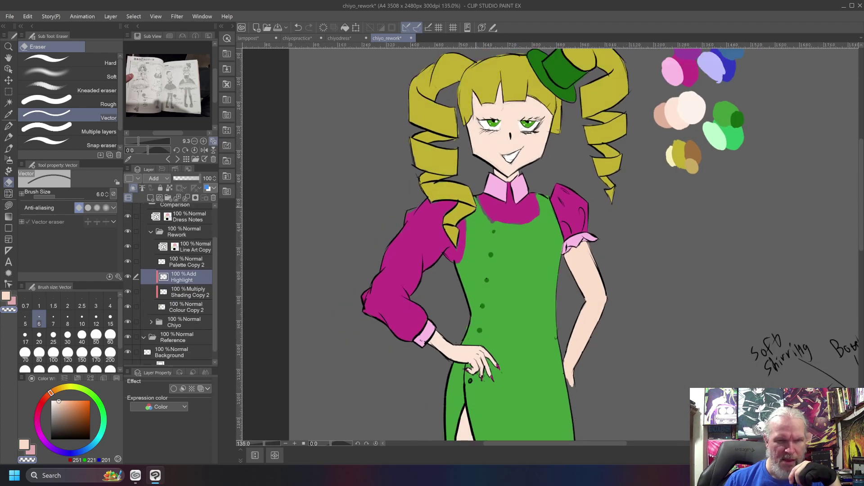
scroll(730, 261, down, 2)
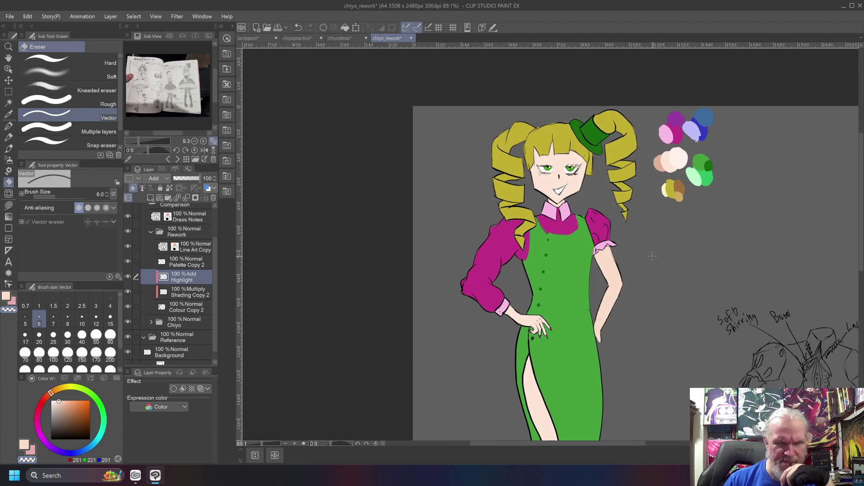
scroll(652, 256, down, 1)
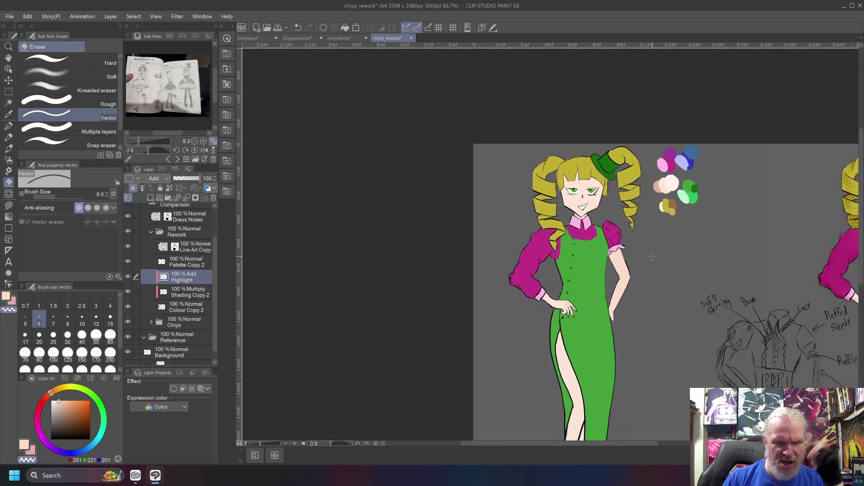
scroll(652, 256, up, 4)
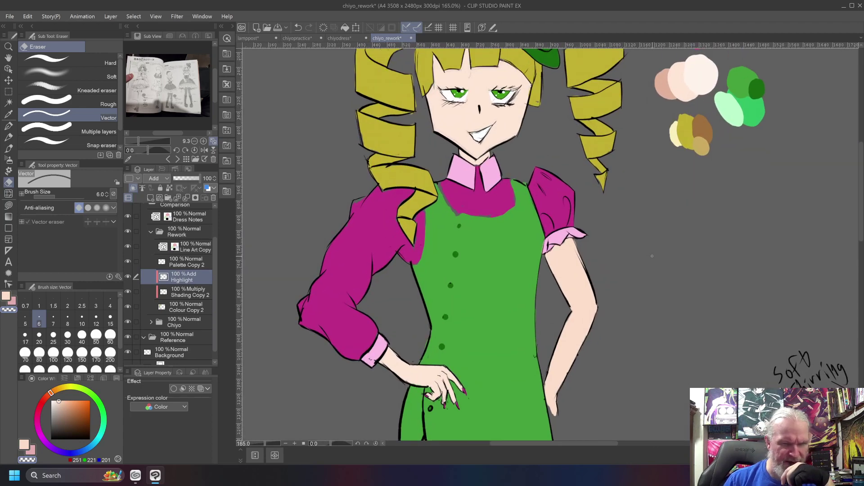
scroll(652, 256, up, 1)
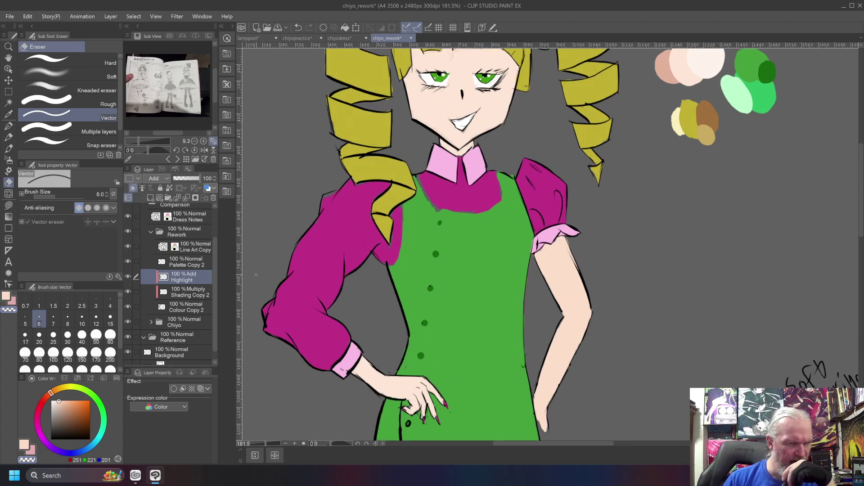
click(194, 253)
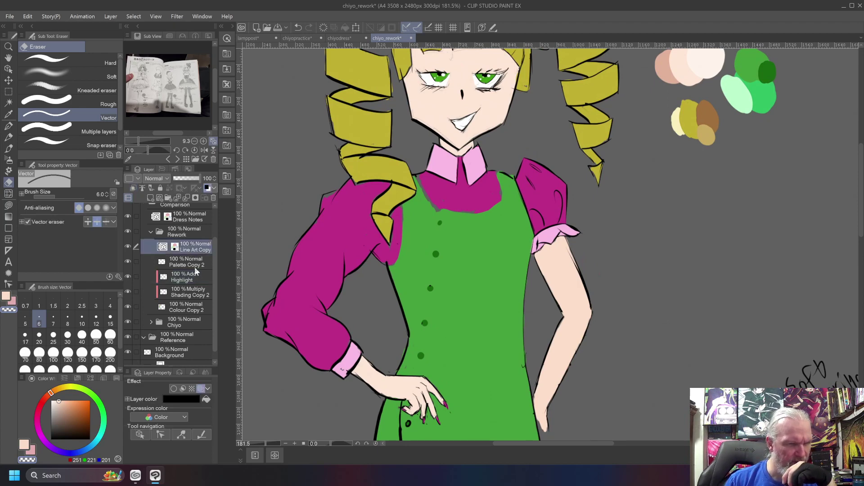
click(196, 266)
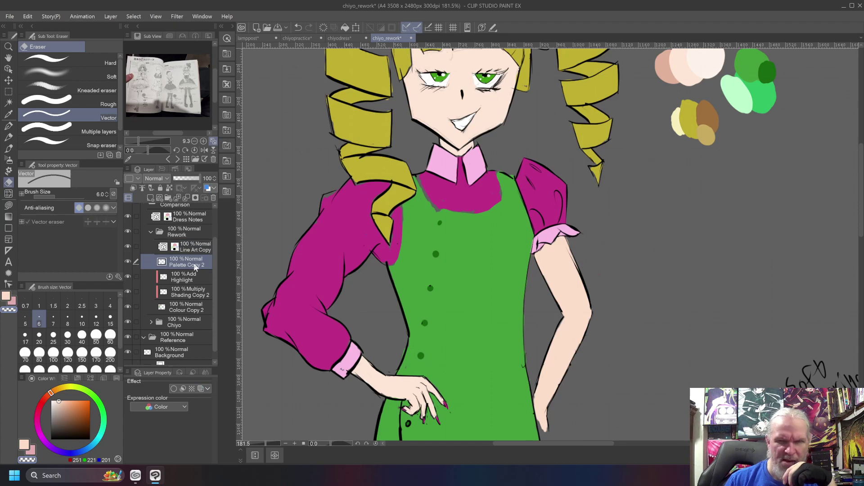
click(180, 308)
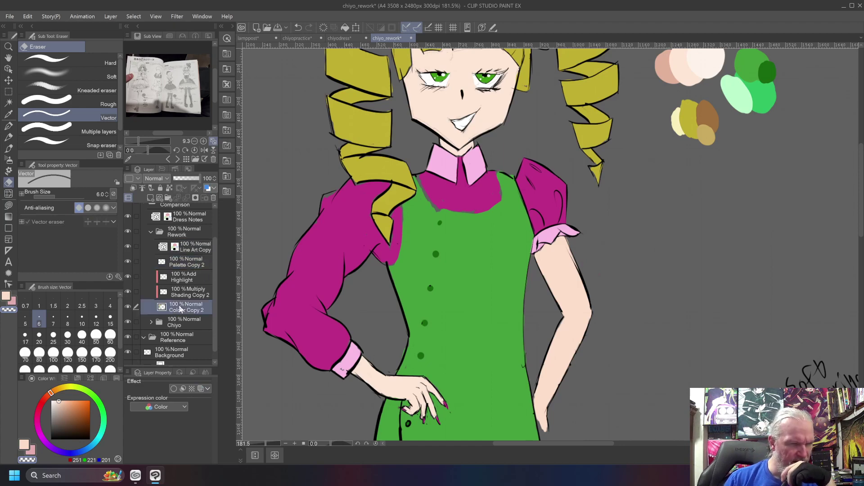
click(195, 249)
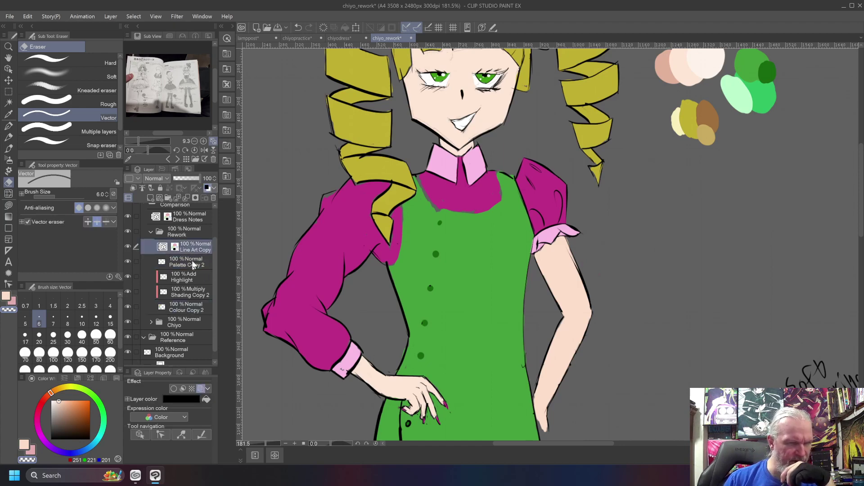
click(190, 311)
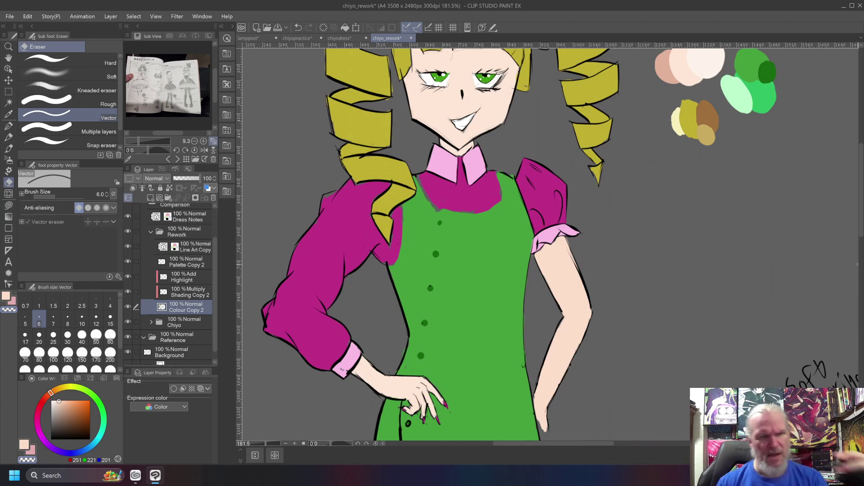
Sample the blouse's magenta and paint over the green at the neckline and along the bodice edge on the long-sleeve side, using the Line brush.
alt+click(446, 192)
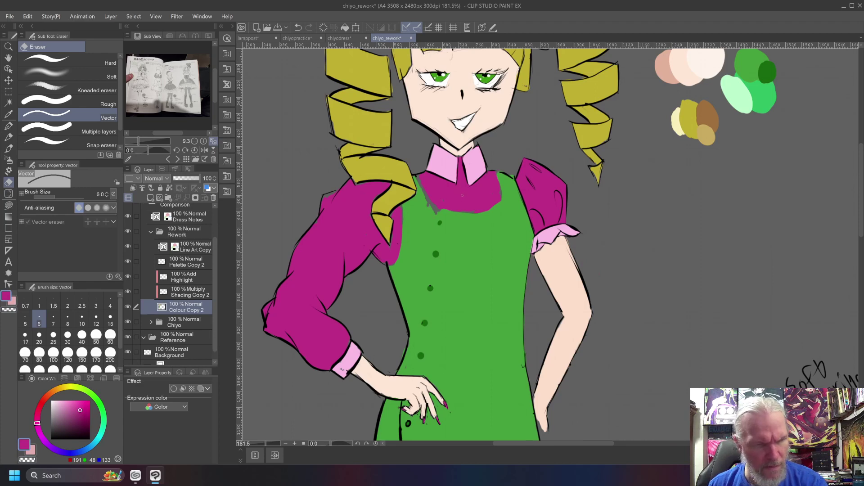
key(c)
key(c)
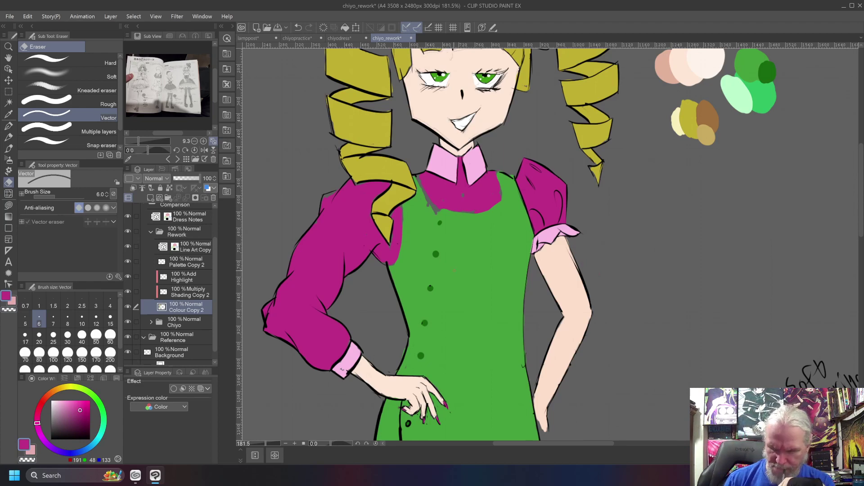
key(b)
drag(436, 213, 440, 221)
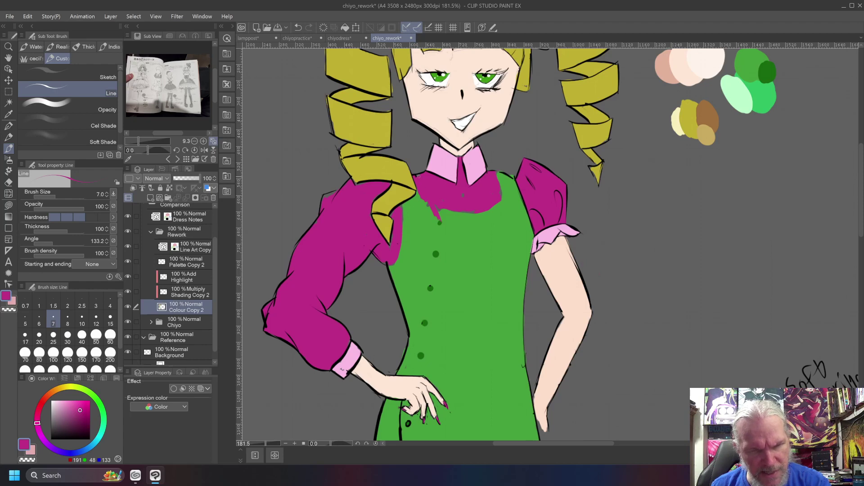
mouse_move(421, 208)
mouse_down()
mouse_move(414, 191)
mouse_move(404, 202)
mouse_move(411, 200)
mouse_move(396, 285)
mouse_move(391, 276)
mouse_move(414, 338)
mouse_up()
drag(404, 309, 412, 330)
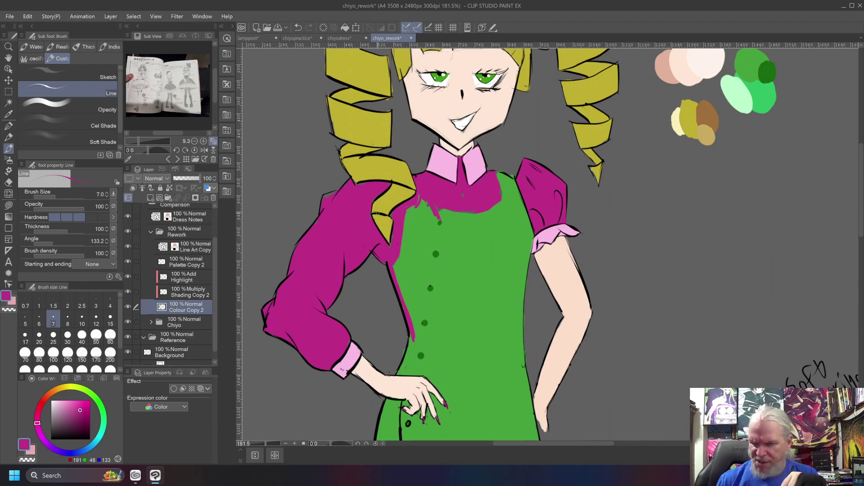
key(ctrl+minus)
key(ctrl+minus)
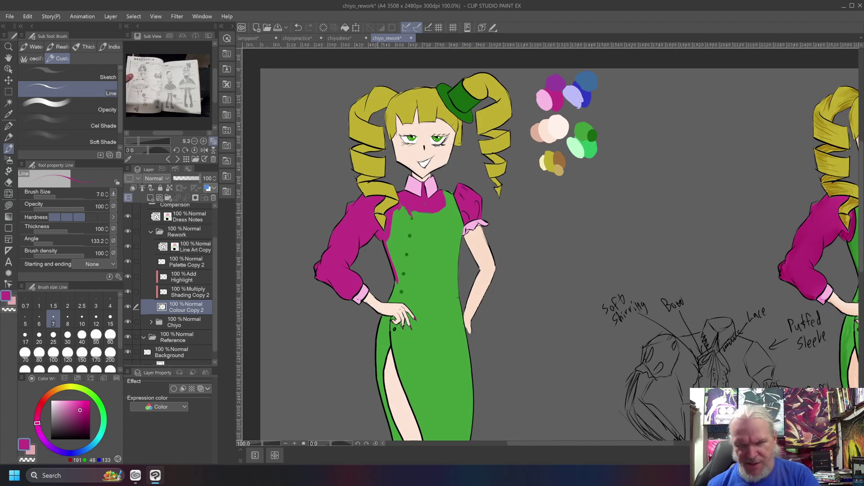
mouse_move(604, 410)
mouse_down()
mouse_move(488, 224)
mouse_move(657, 344)
mouse_move(725, 429)
mouse_up()
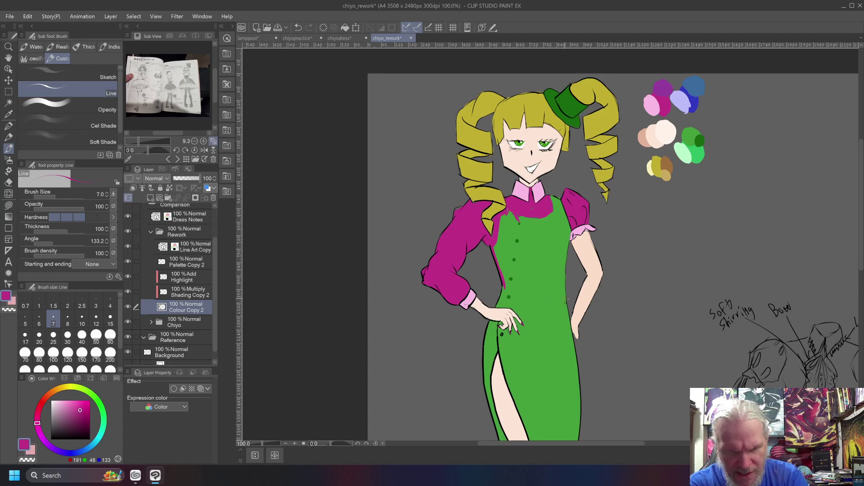
drag(567, 301, 500, 299)
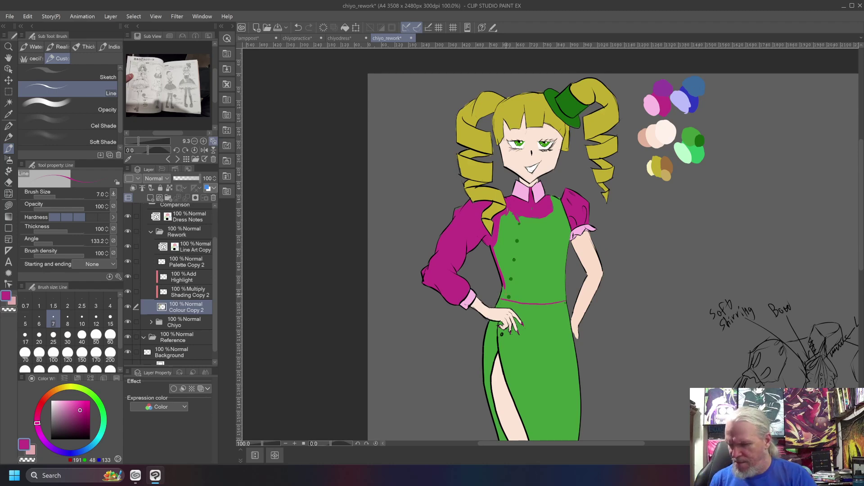
key(ctrl+z)
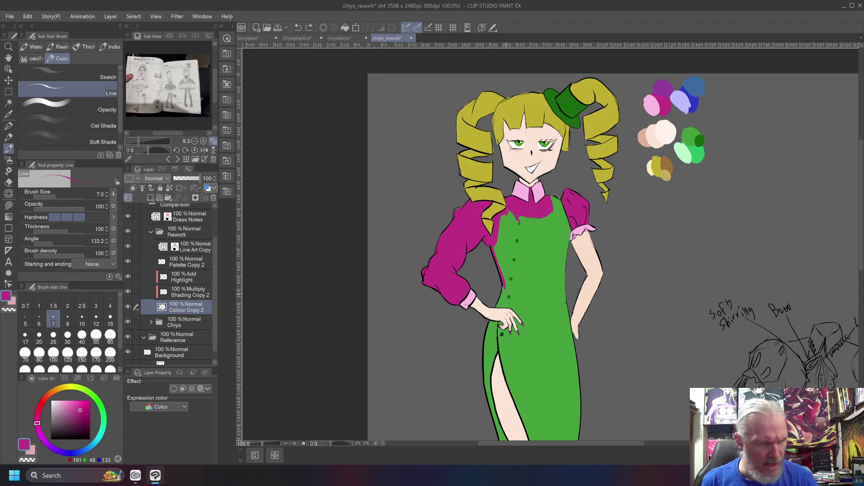
On the Line Art Copy layer, draw a black waist seam across the green dress with the Line brush at size 7.
click(179, 243)
click(90, 439)
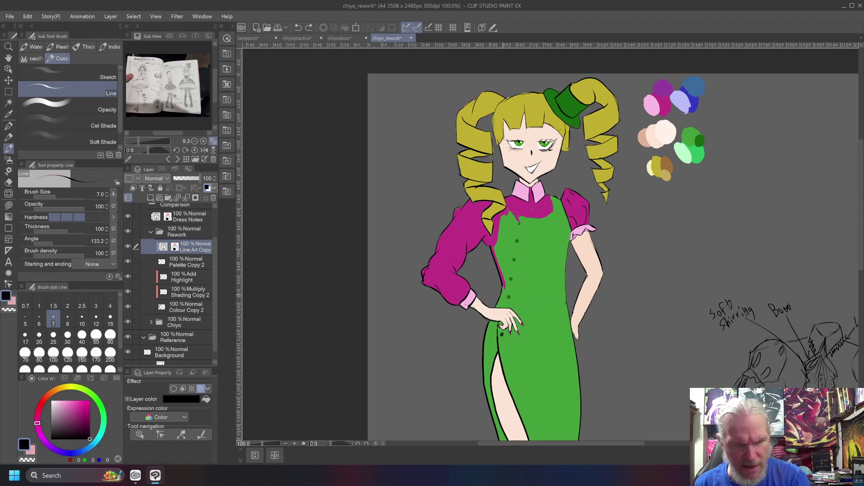
drag(558, 306, 498, 307)
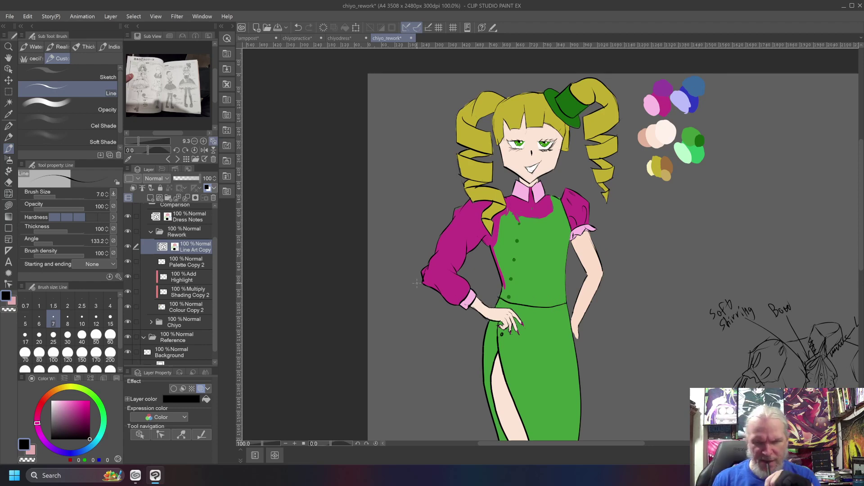
key(ctrl+z)
key(ctrl+z)
drag(567, 297, 544, 302)
key(ctrl+z)
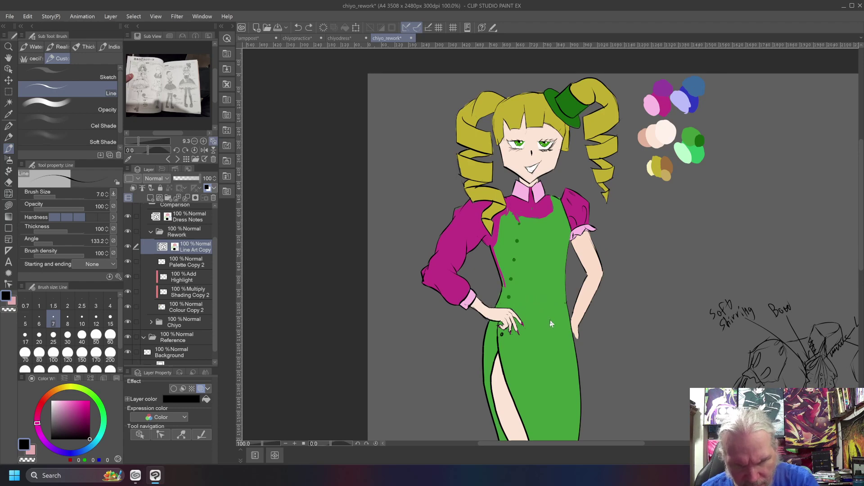
key(ctrl+y)
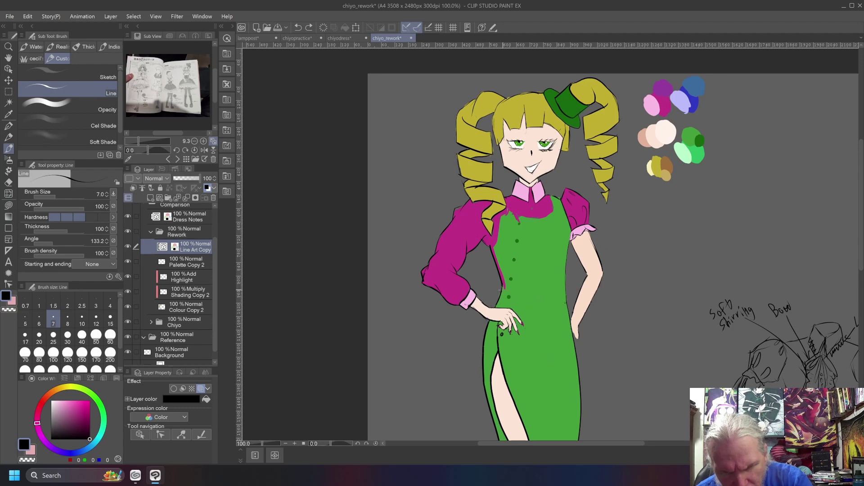
drag(568, 295, 505, 298)
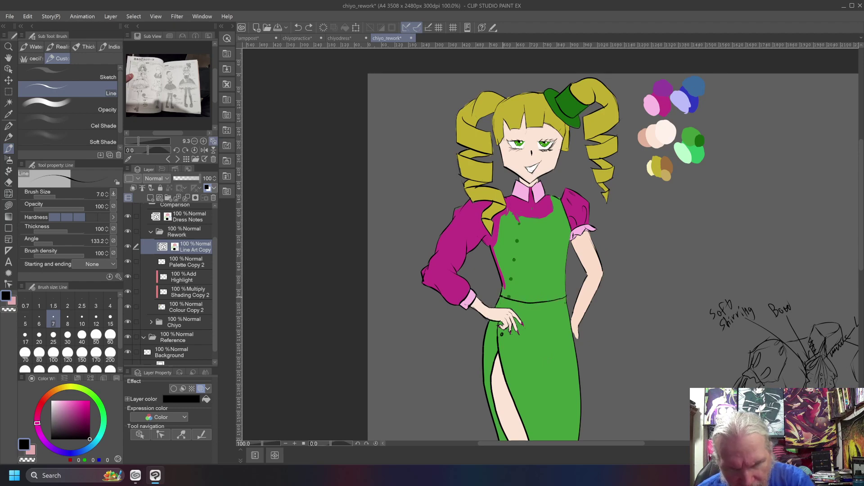
key(ctrl+z)
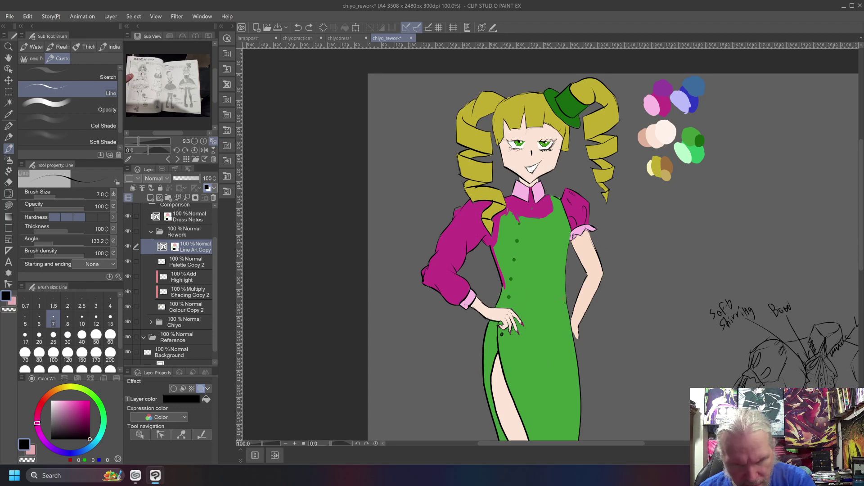
drag(568, 297, 498, 298)
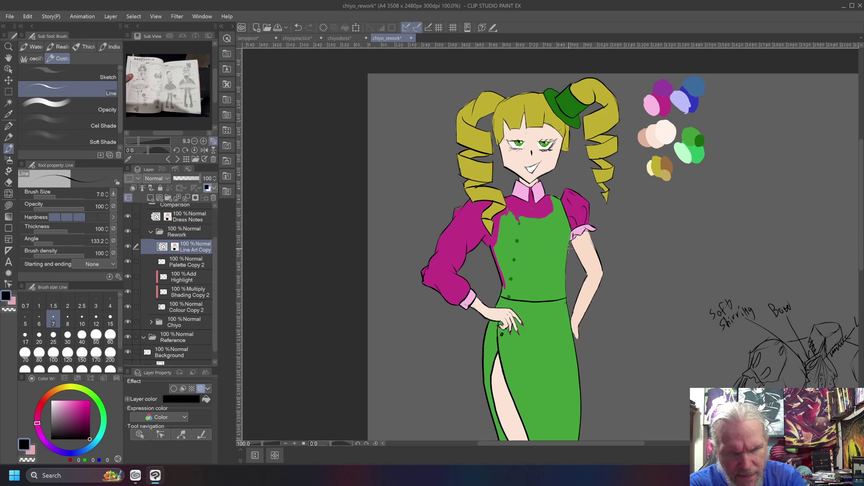
Draw a black seam line across the bodice just below the bust.
drag(563, 253, 490, 253)
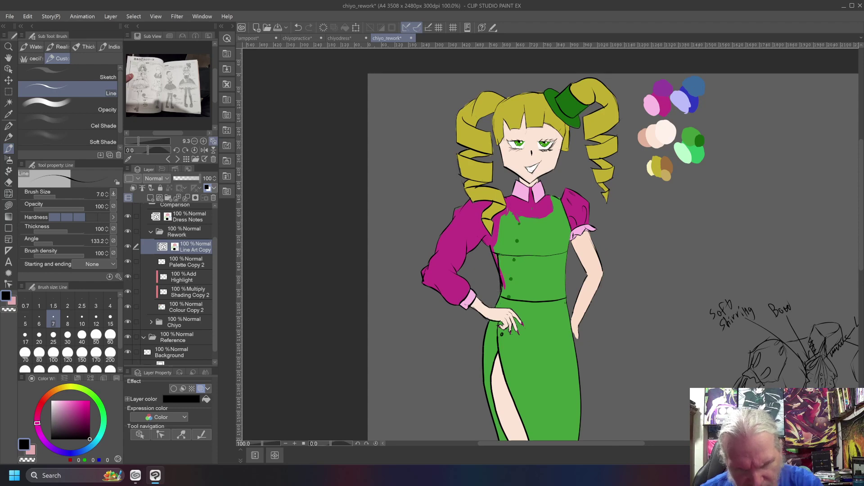
key(ctrl+z)
key(ctrl+z)
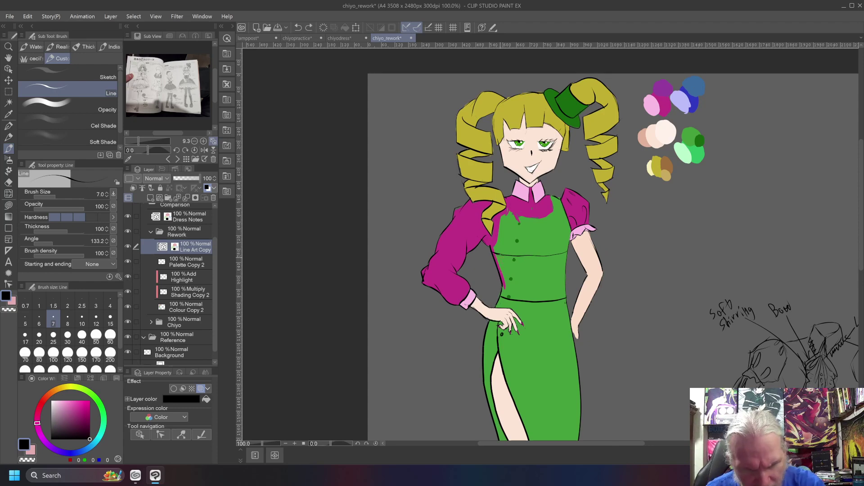
Draw near-vertical black lines on both sides of the torso, joining the underbust seam to the waist seam.
drag(499, 260, 504, 295)
key(ctrl+z)
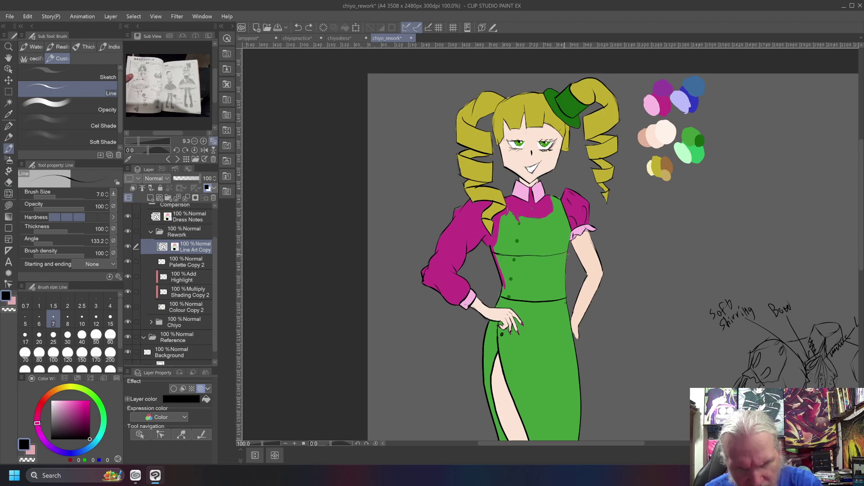
drag(563, 253, 563, 296)
key(ctrl+z)
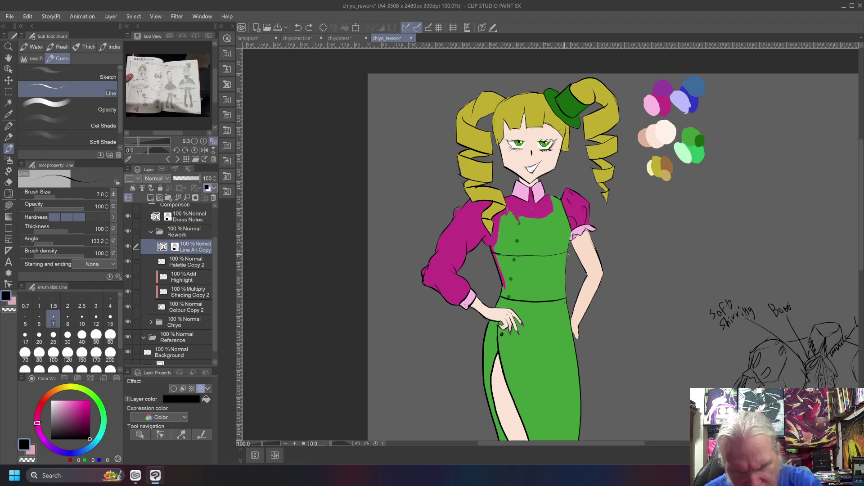
drag(564, 251, 569, 297)
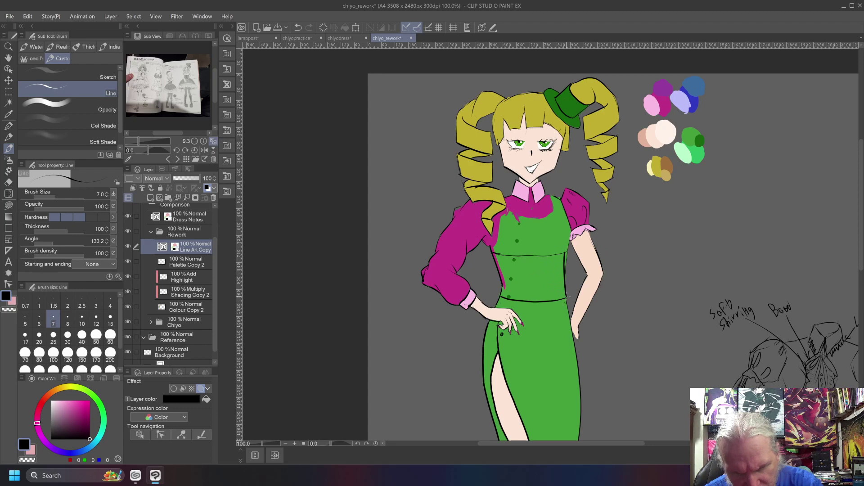
drag(498, 296, 497, 254)
key(ctrl+z)
key(ctrl+z)
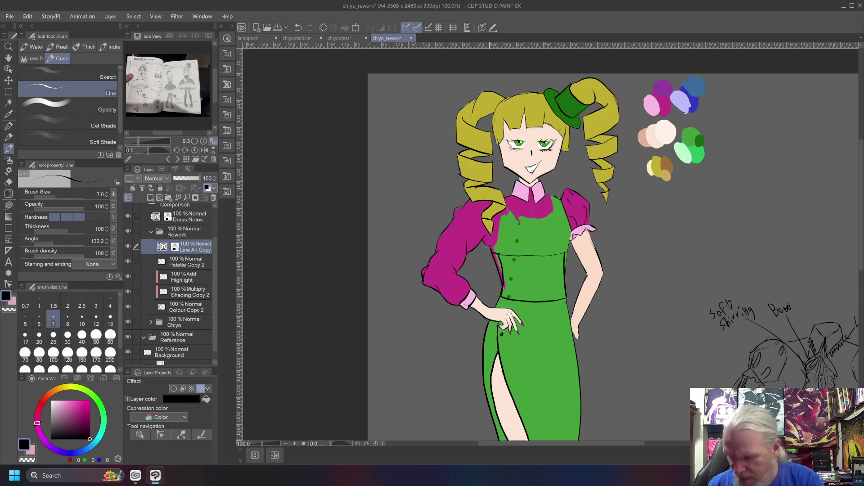
Erase the old torso outline outside the new side line on the long-sleeve side, including the stubs around the underbust seam.
scroll(487, 247, up, 3)
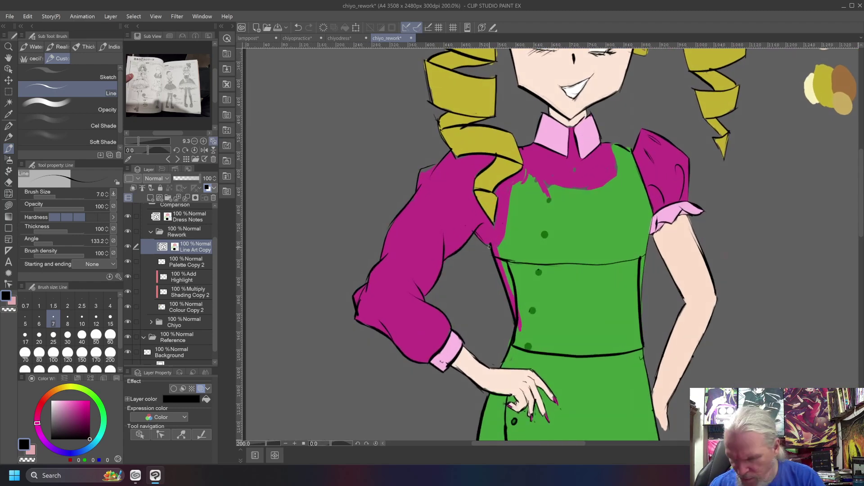
key(e)
drag(501, 273, 495, 308)
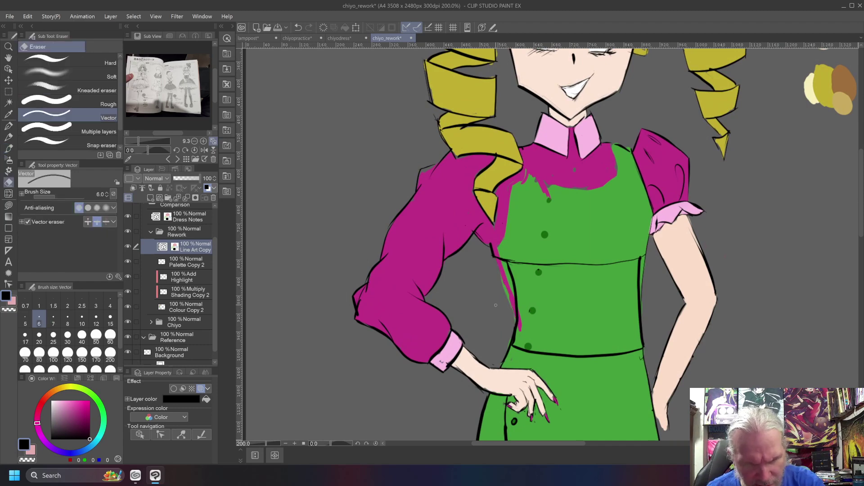
click(494, 253)
click(504, 260)
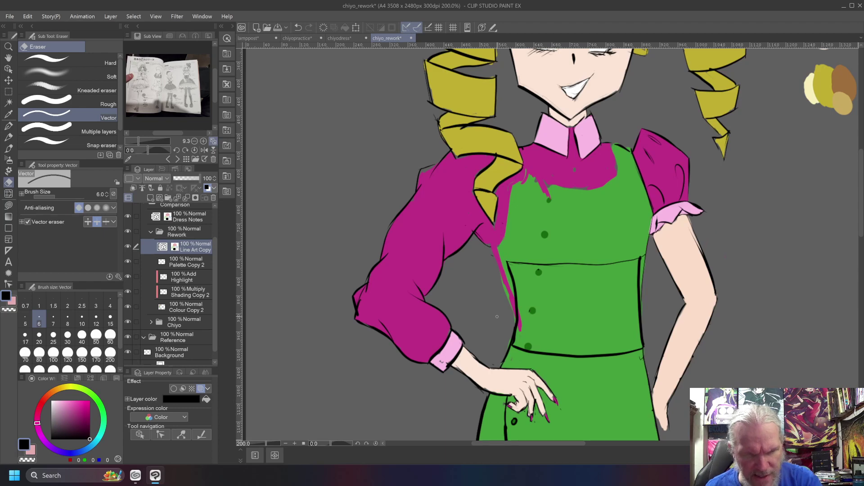
Draw the bodice edge from the underbust corner up toward the underarm on the long-sleeve side.
key(b)
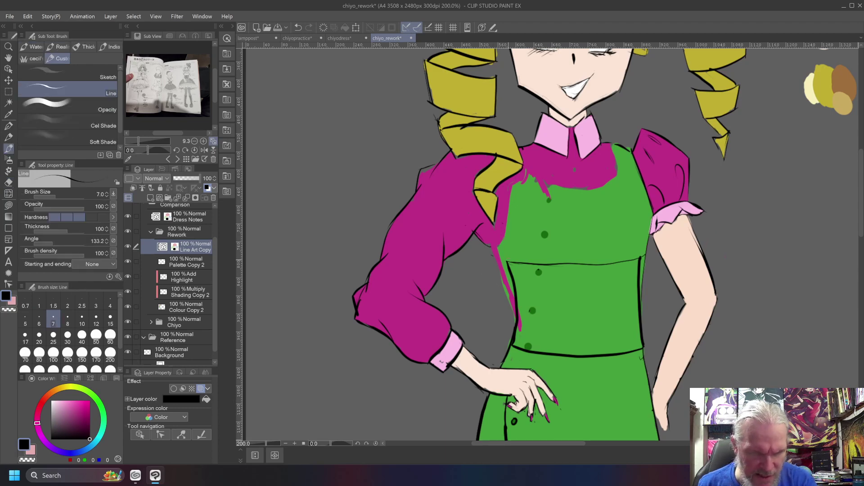
drag(507, 262, 496, 253)
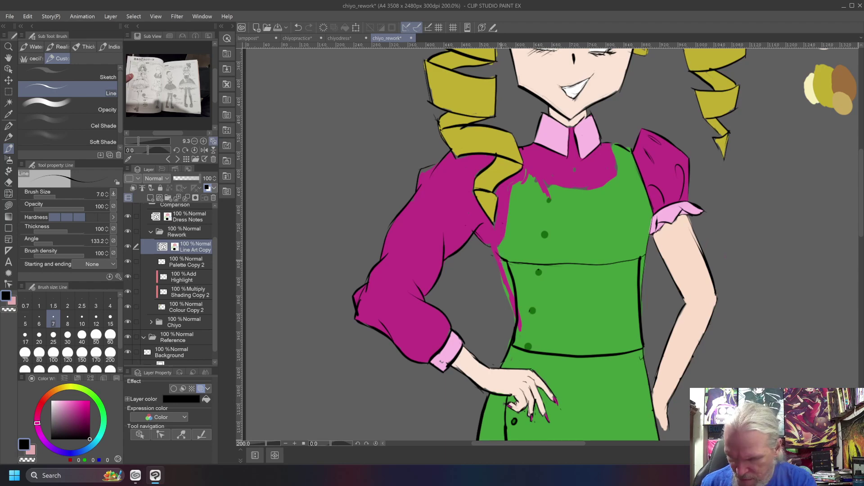
key(ctrl+z)
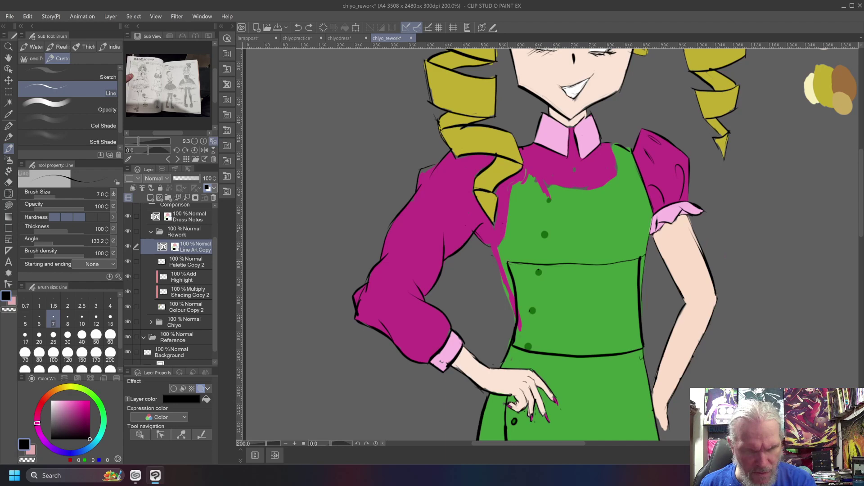
mouse_move(508, 262)
mouse_down()
mouse_move(488, 247)
mouse_move(501, 254)
mouse_move(497, 247)
mouse_up()
key(ctrl+z)
key(ctrl+z)
key(ctrl+z)
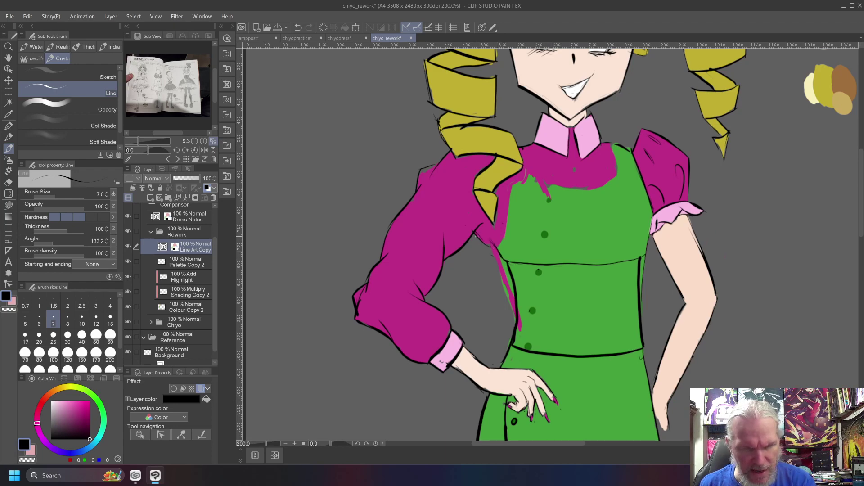
Try to redraw the short bodice edge line beneath the underarm on the long-sleeve side.
key(e)
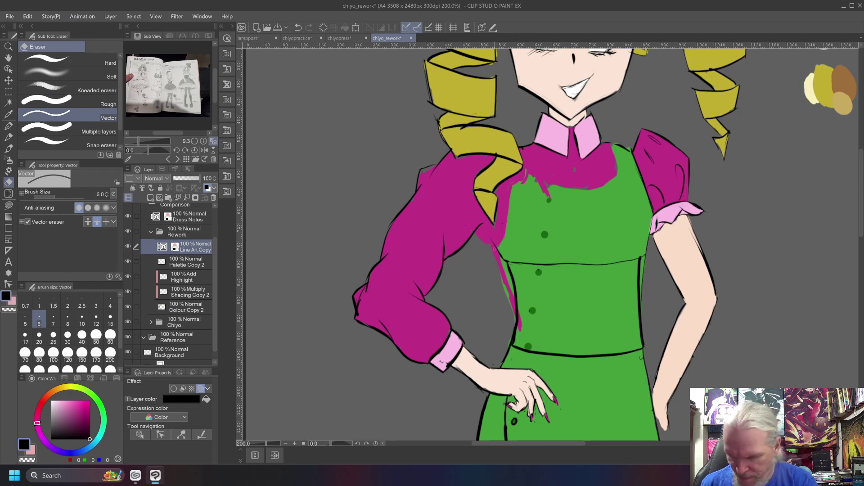
key(p)
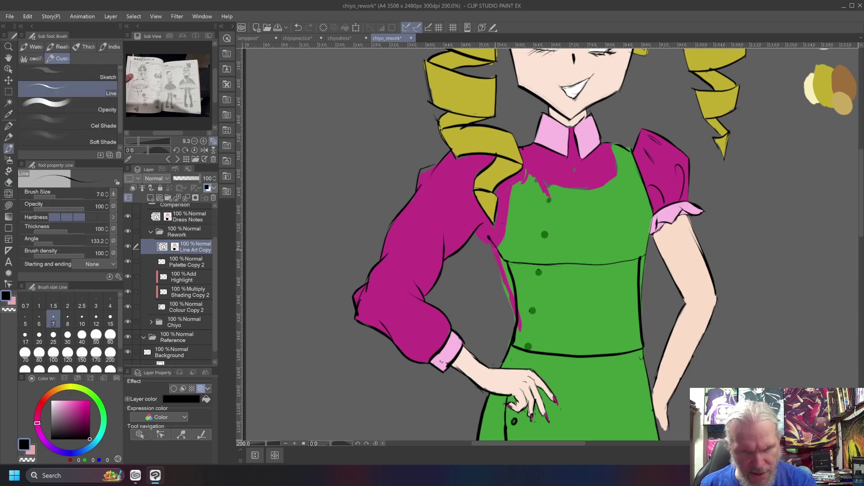
key(ctrl+z)
drag(495, 247, 489, 238)
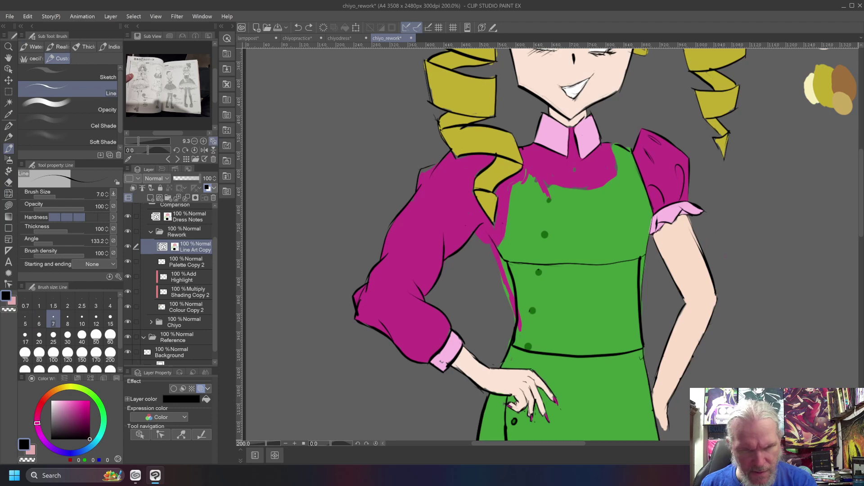
key(ctrl+z)
drag(495, 246, 488, 236)
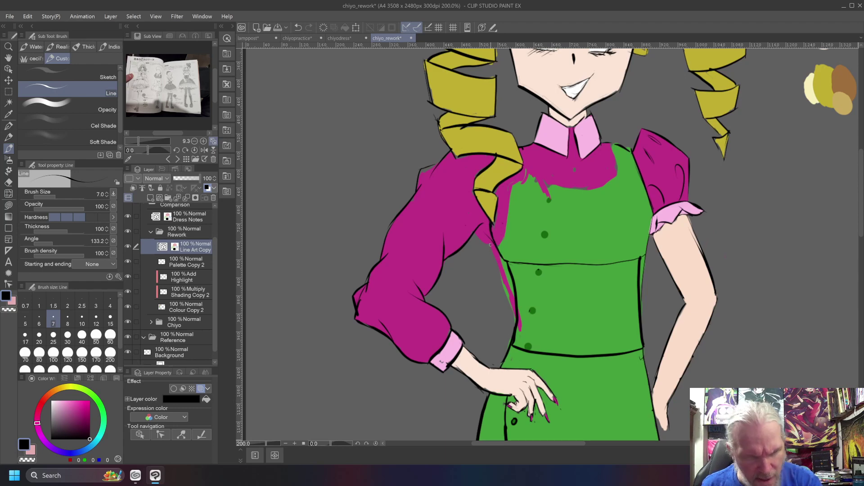
key(ctrl+z)
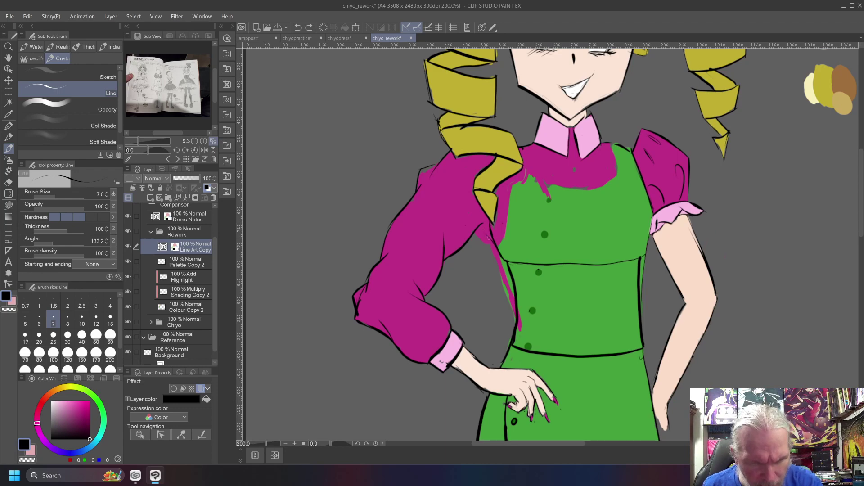
key(ctrl+z)
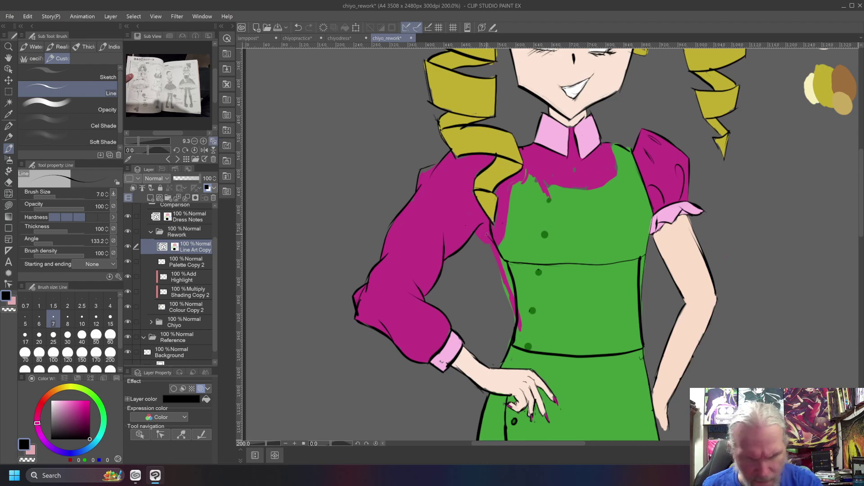
Erase the old torso outline on the short-sleeve side and redraw the bodice edge from the underbust corner up toward the sleeve cuff.
key(e)
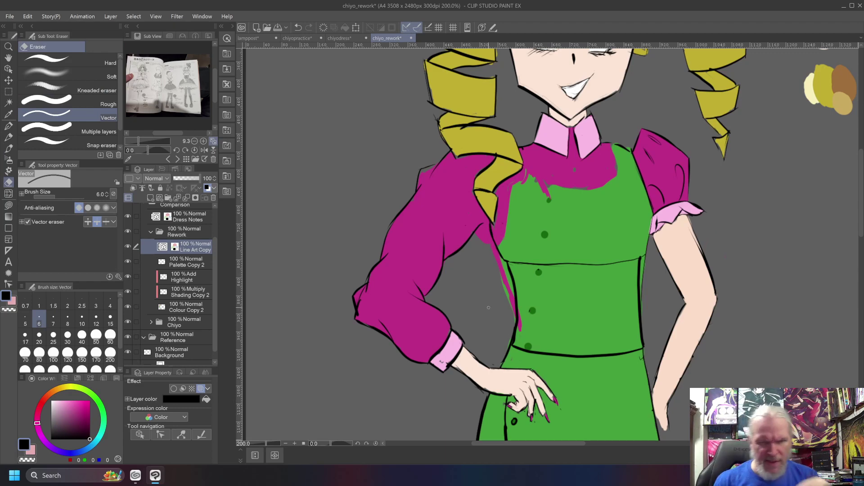
drag(643, 293, 652, 298)
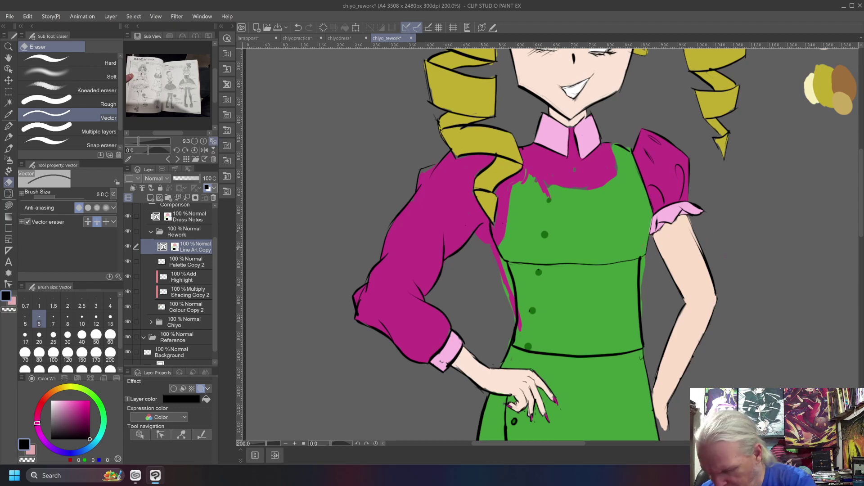
key(p)
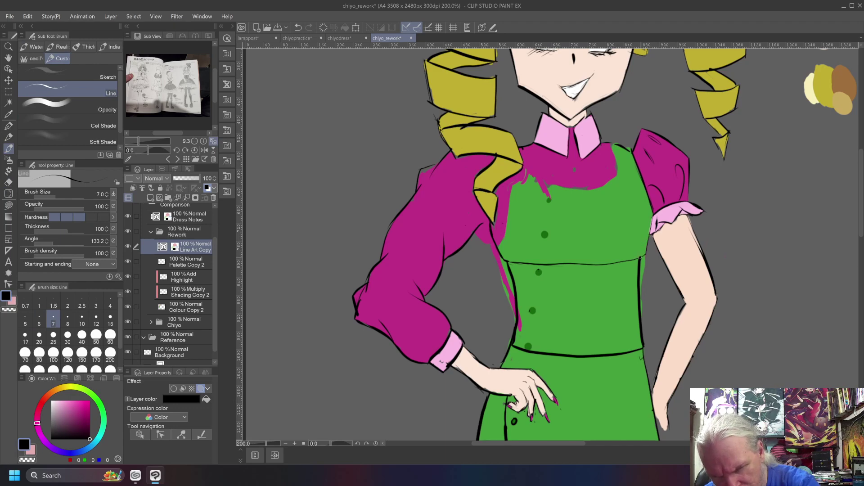
drag(640, 257, 647, 241)
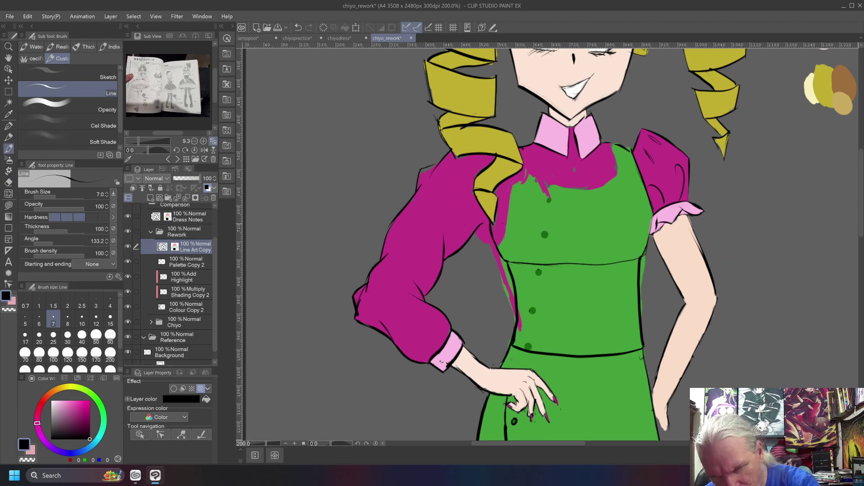
key(e)
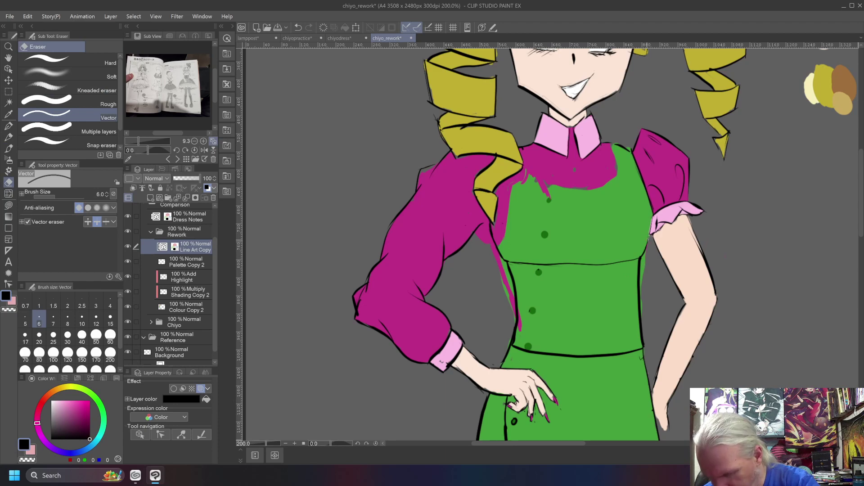
key(p)
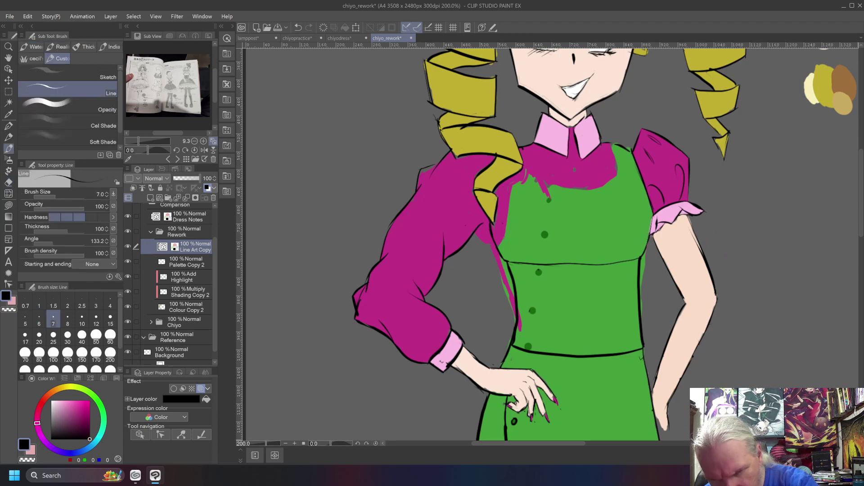
drag(649, 234, 653, 215)
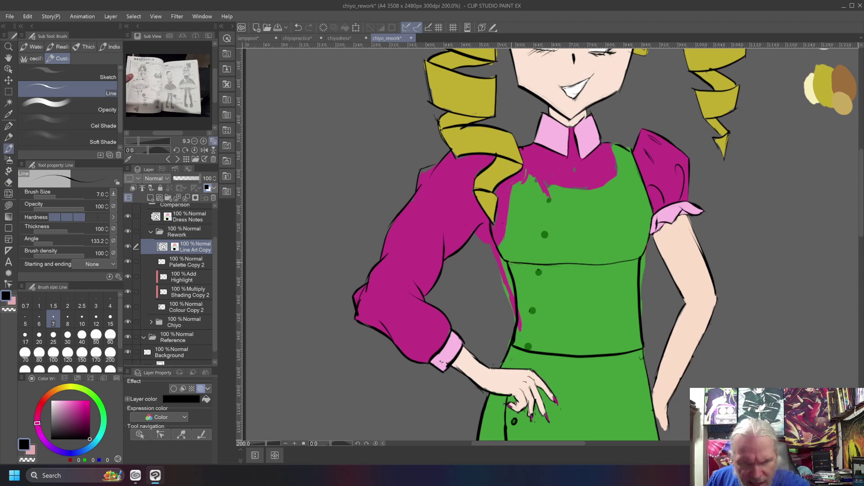
Try to add short strokes at the corners where the underbust seam meets the waist section's side lines.
drag(506, 262, 509, 270)
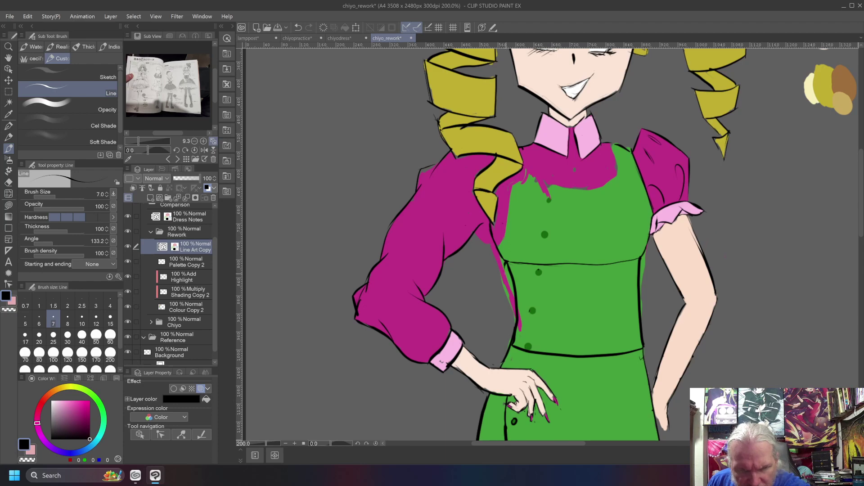
key(ctrl+z)
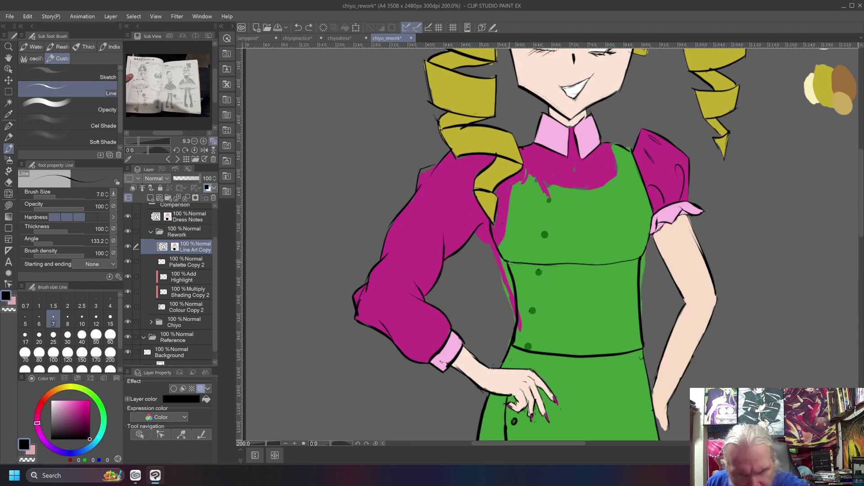
drag(507, 262, 509, 272)
key(ctrl+z)
key(ctrl+y)
key(ctrl+z)
drag(508, 262, 505, 266)
key(ctrl+z)
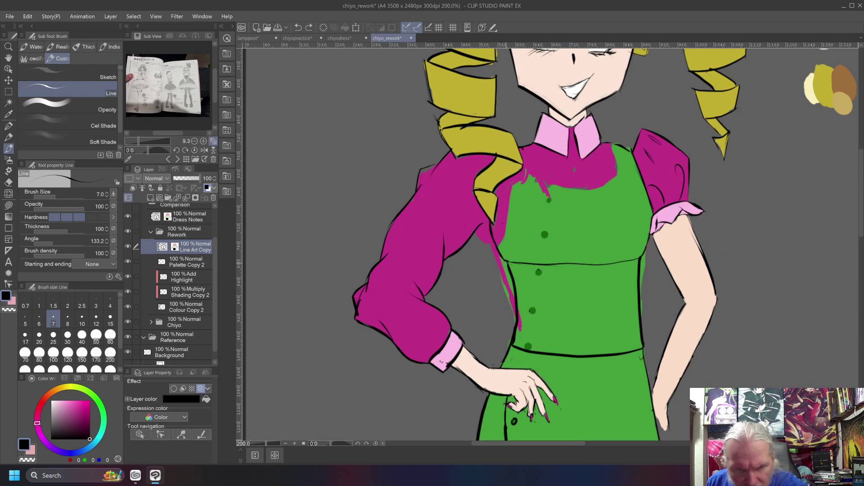
drag(507, 262, 505, 268)
key(ctrl+z)
key(ctrl+z)
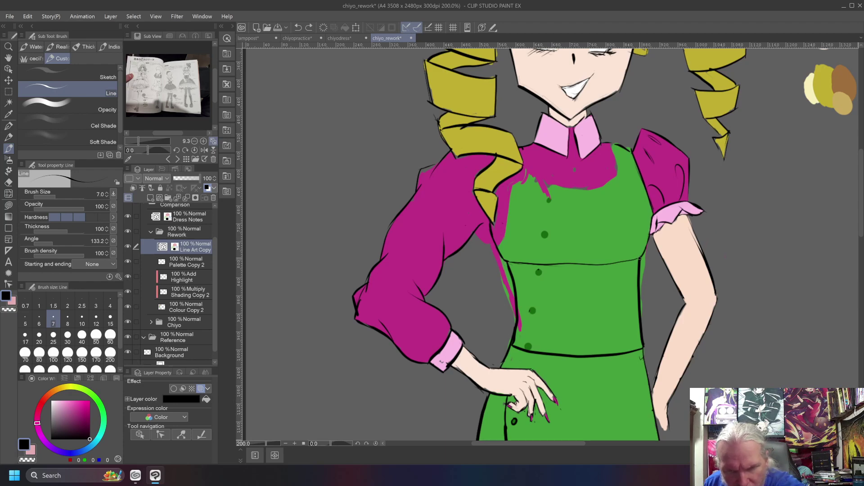
drag(640, 258, 642, 266)
key(ctrl+z)
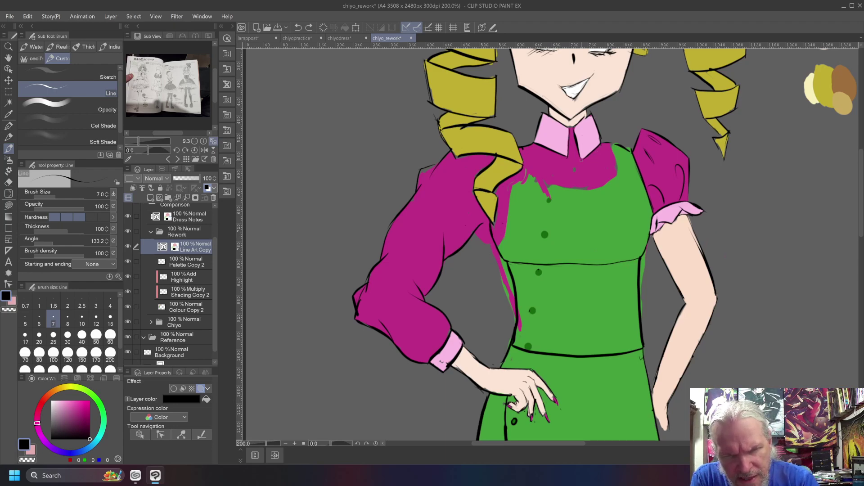
Draw a narrow vertical placket from the collar down the centre of the bodice, ending just above the underbust seam.
click(582, 173)
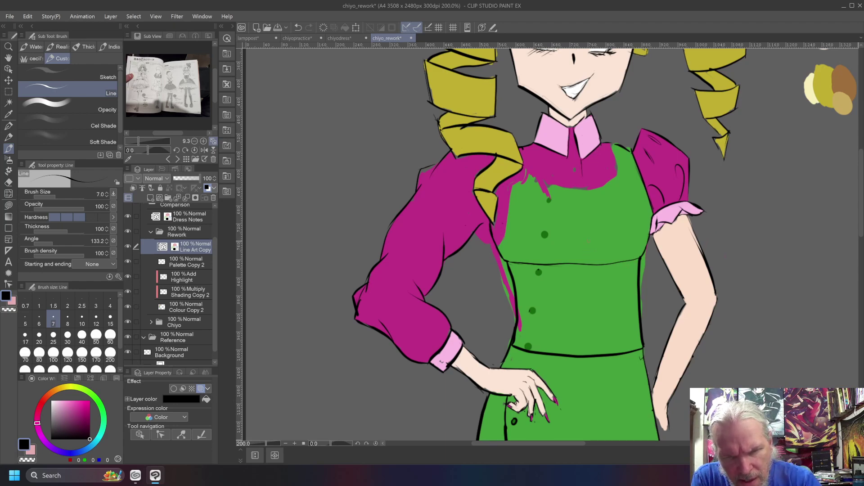
mouse_move(581, 166)
mouse_down()
mouse_move(583, 236)
mouse_move(583, 168)
mouse_move(573, 206)
mouse_move(569, 167)
mouse_up()
drag(573, 218, 572, 238)
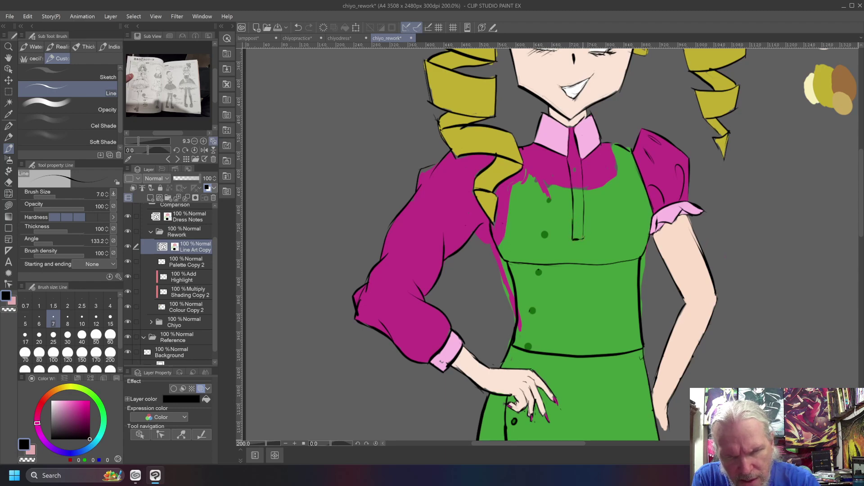
drag(584, 225, 583, 243)
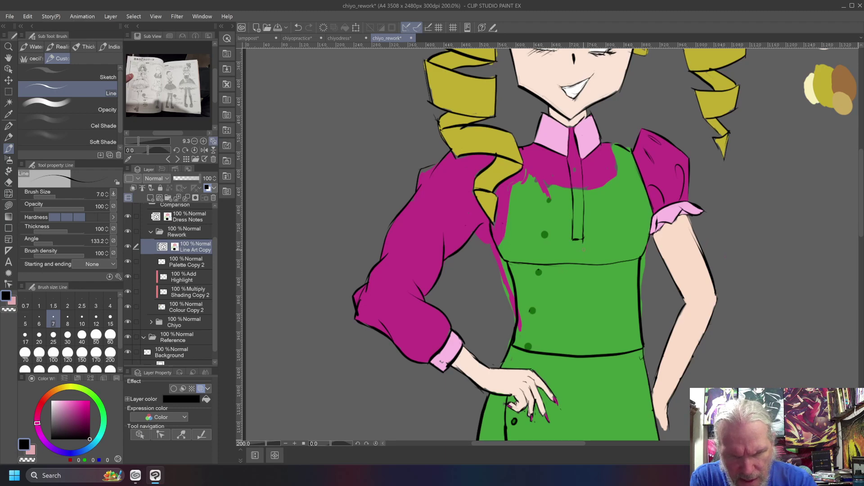
Draw a wavy ruffle outline around the placket, with edges running from the collar down both sides and a scalloped lower end.
drag(582, 246, 563, 250)
drag(553, 255, 546, 152)
mouse_move(586, 246)
mouse_down()
mouse_move(598, 247)
mouse_move(594, 151)
mouse_up()
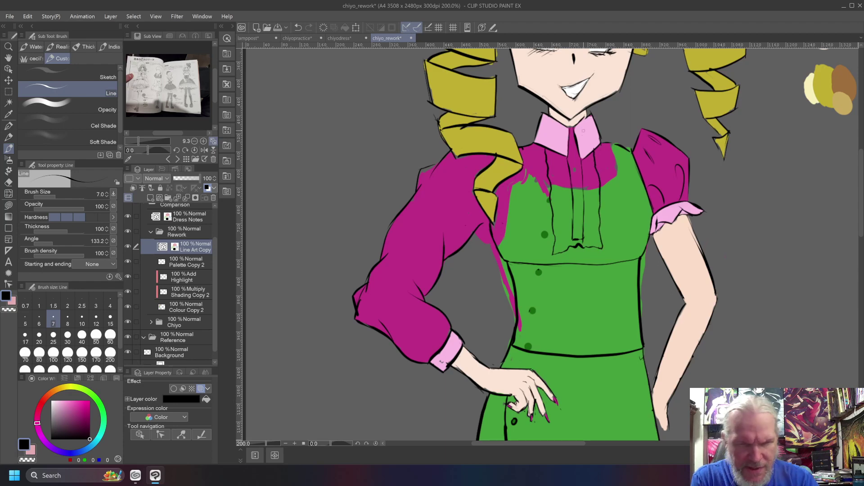
key(ctrl+z)
drag(603, 245, 595, 148)
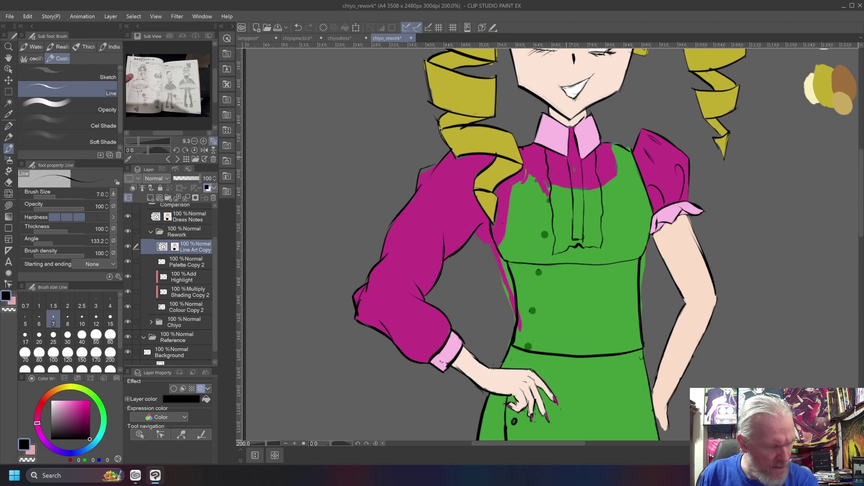
Add short horizontal gather lines inside the ruffles on both sides of the placket with a size 4 Line brush.
key(bracketleft)
key(bracketleft)
key(bracketleft)
key(bracketleft)
key(bracketright)
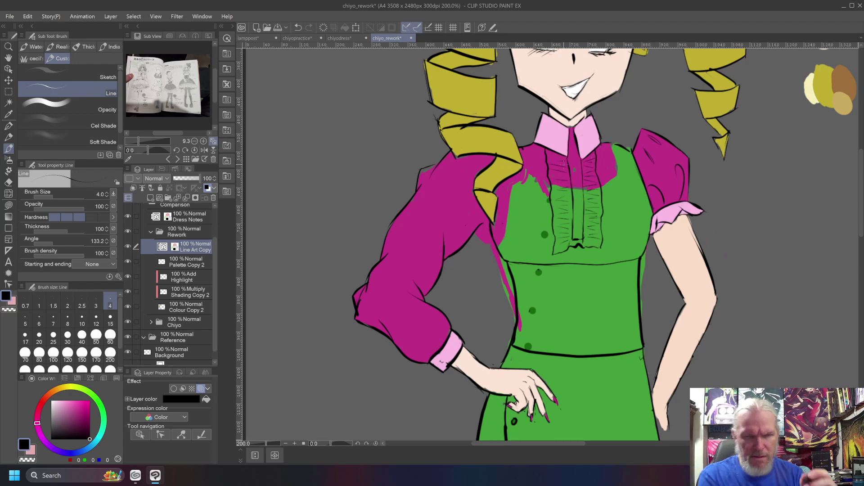
key(ctrl+z)
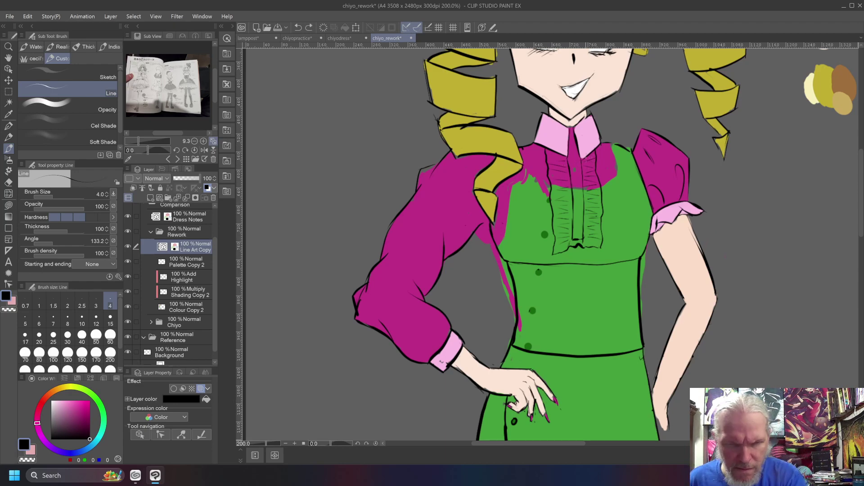
key(ctrl+z)
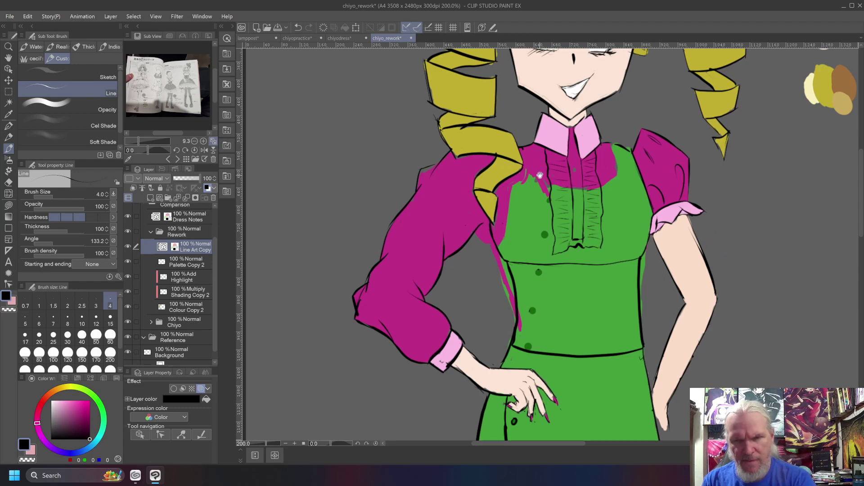
Sample the dark green from the palette swatches and paint around the inside of the waist section on the Colour Copy 2 layer with a size 12 brush.
scroll(540, 174, up, 5)
scroll(541, 174, right, 8)
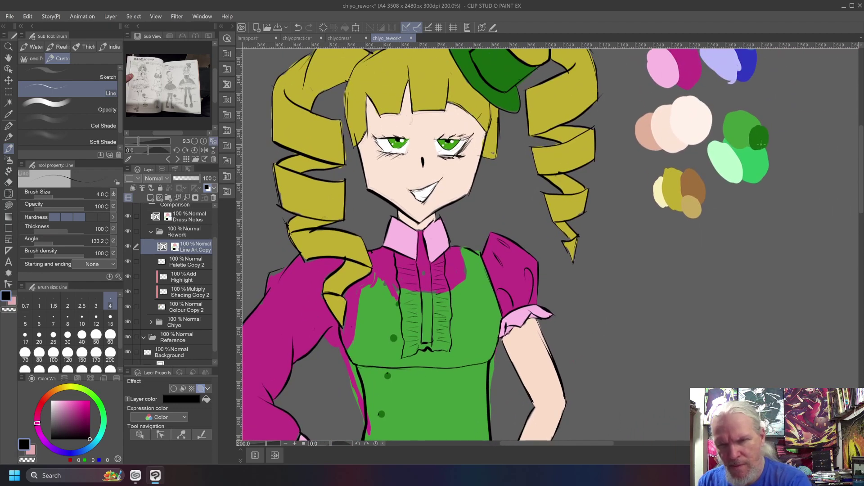
alt+click(760, 142)
scroll(756, 139, down, 4)
scroll(757, 140, left, 6)
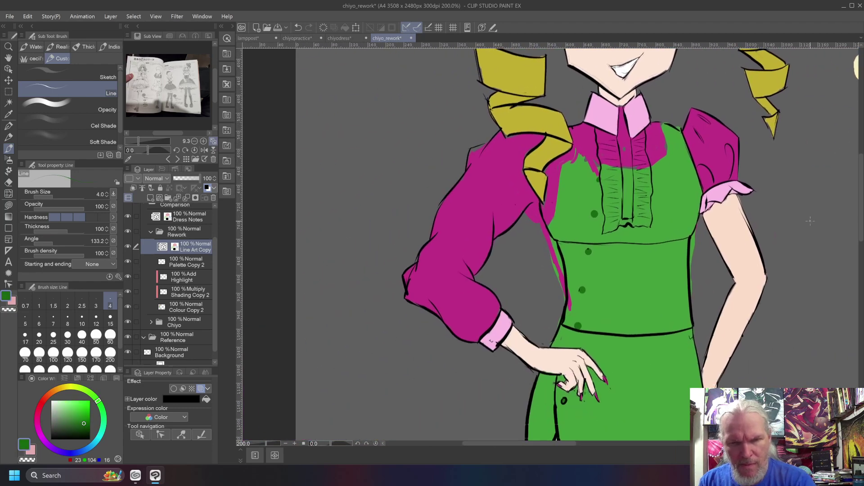
key(bracketright)
key(bracketright)
key(bracketright)
key(bracketright)
key(bracketright)
key(bracketright)
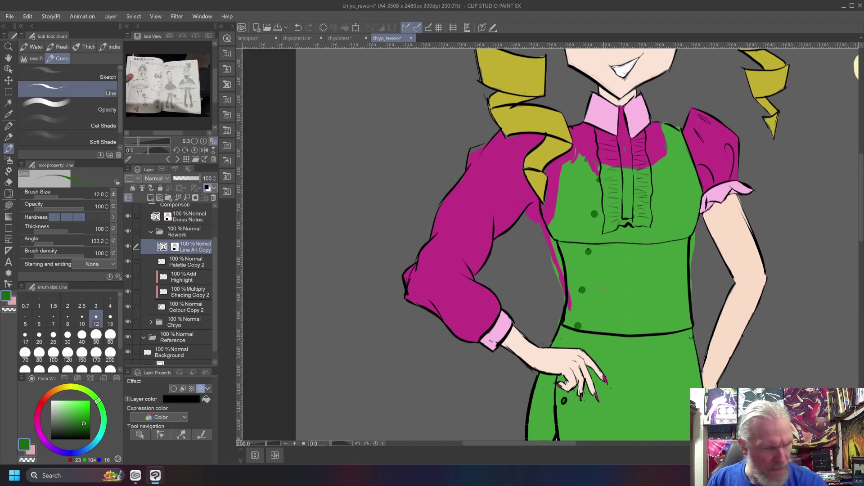
click(185, 308)
mouse_move(575, 253)
mouse_down()
mouse_move(580, 279)
mouse_move(559, 243)
mouse_move(685, 240)
mouse_move(686, 253)
mouse_move(688, 243)
mouse_move(689, 326)
mouse_move(686, 297)
mouse_move(689, 324)
mouse_move(657, 332)
mouse_move(673, 329)
mouse_move(566, 323)
mouse_move(567, 266)
mouse_move(578, 295)
mouse_move(576, 257)
mouse_move(580, 295)
mouse_up()
Fill the whole waist section between the underbust and waist seams with dark green using Lasso fill 2.
key(b)
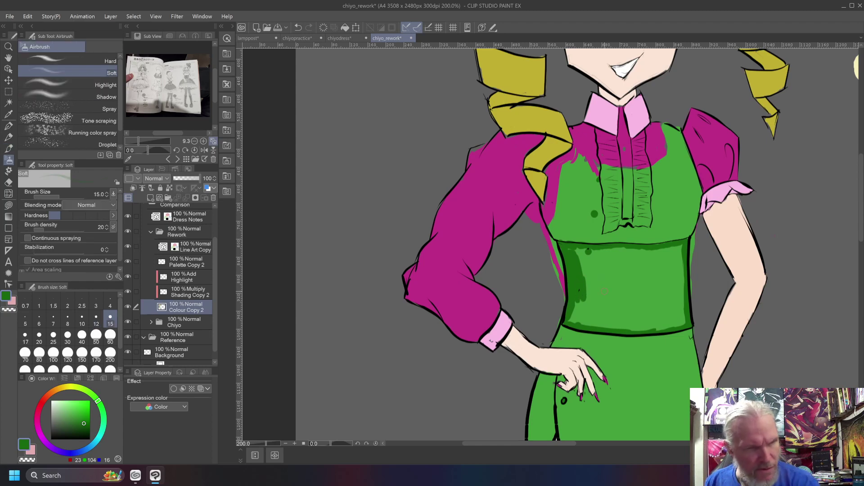
key(g)
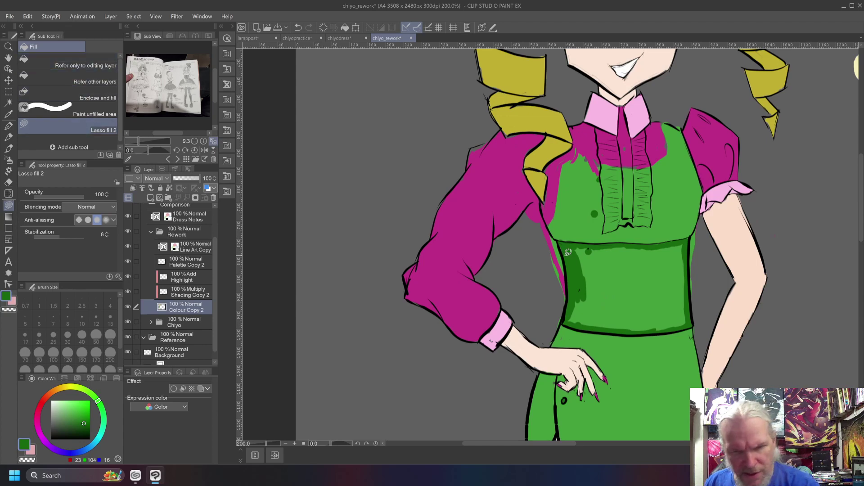
mouse_move(567, 245)
mouse_down()
mouse_move(575, 324)
mouse_move(642, 333)
mouse_move(689, 325)
mouse_move(688, 239)
mouse_move(566, 245)
mouse_up()
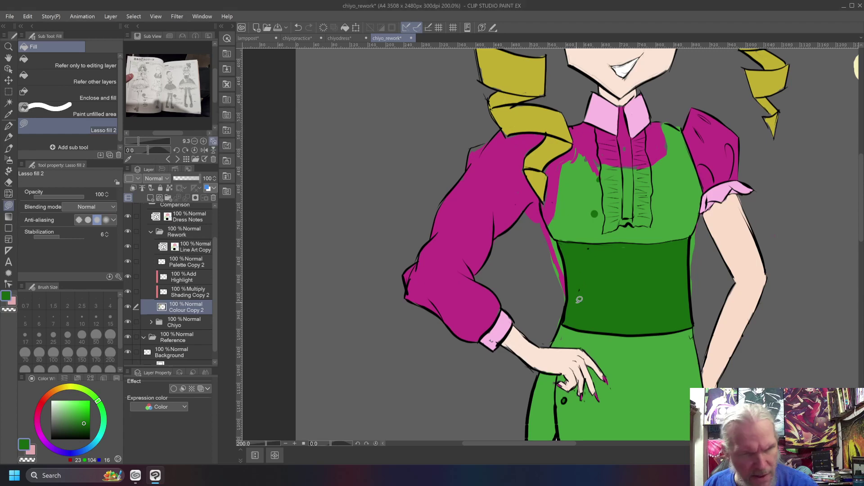
key(e)
drag(579, 282, 578, 308)
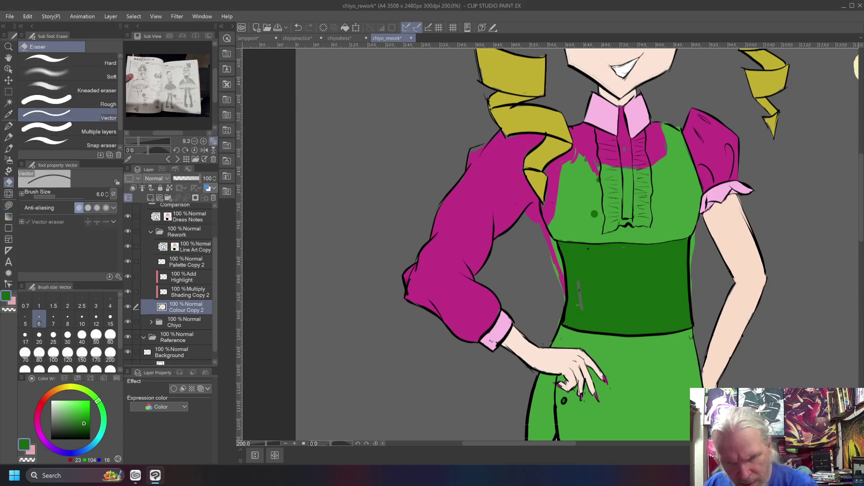
key(ctrl+z)
Smudge over the leftover button mark in the dark green waist section on the Line Art Copy layer with the Finger tip tool.
click(187, 244)
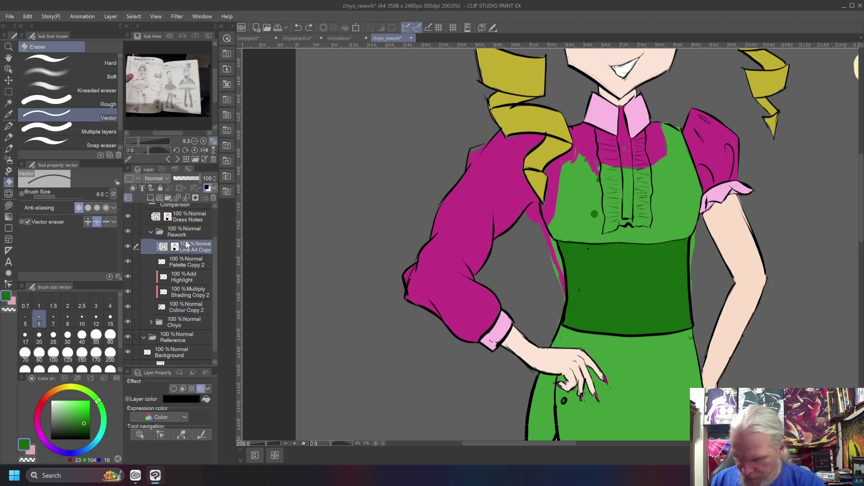
key(j)
drag(579, 288, 577, 303)
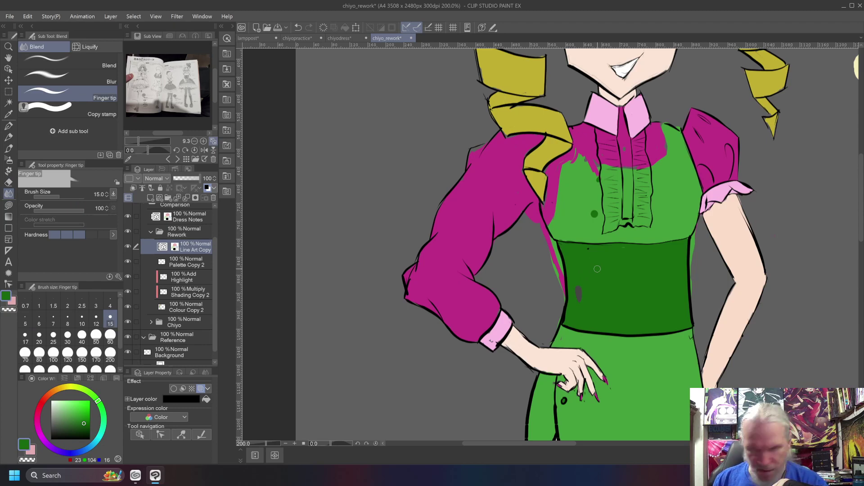
Undo the smudge and erase the leftover button mark in the dark green waist section with the size 6 Vector eraser on the Line Art Copy layer.
key(ctrl+z)
key(j)
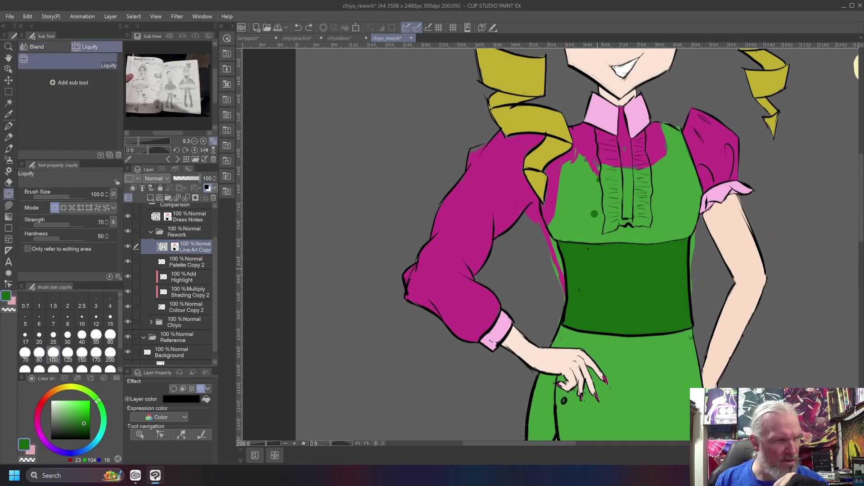
key(e)
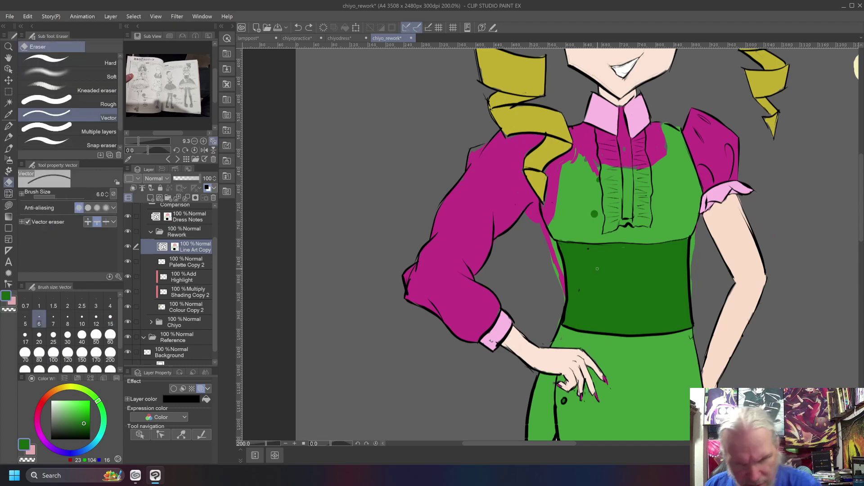
drag(578, 289, 577, 312)
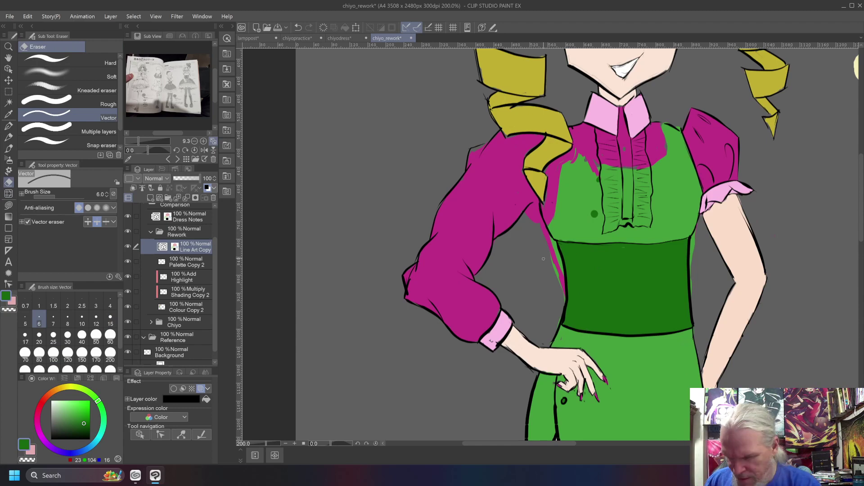
Erase the stray magenta outside the waist's outline, beneath the long sleeve, on the Colour Copy 2 layer with a size 20 eraser.
key(bracketright)
key(bracketright)
key(bracketright)
key(bracketright)
key(bracketright)
key(bracketright)
key(bracketright)
ctrl+click(533, 223)
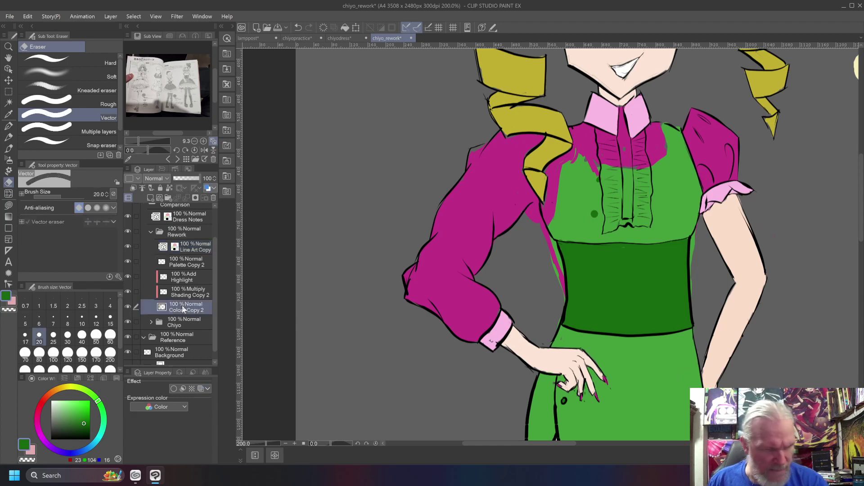
mouse_move(535, 216)
mouse_down()
mouse_move(560, 282)
mouse_move(559, 267)
mouse_move(558, 320)
mouse_up()
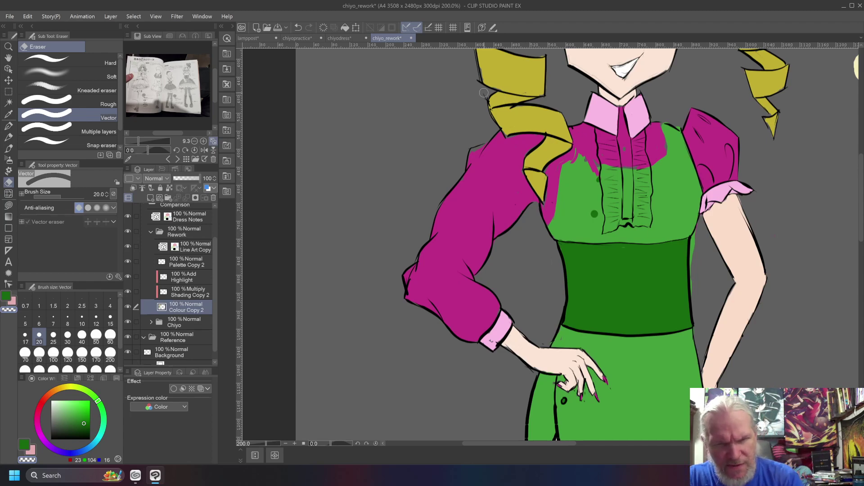
Sample the sleeve's magenta and paint around the inside edges of the bodice down to the underbust seam with a size 12 Line brush.
alt+click(547, 175)
drag(693, 231, 682, 232)
drag(553, 178, 554, 180)
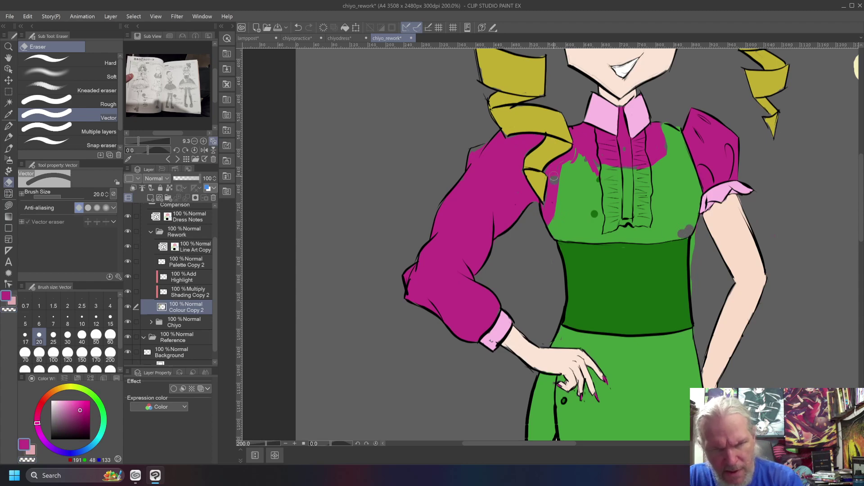
drag(681, 232, 670, 234)
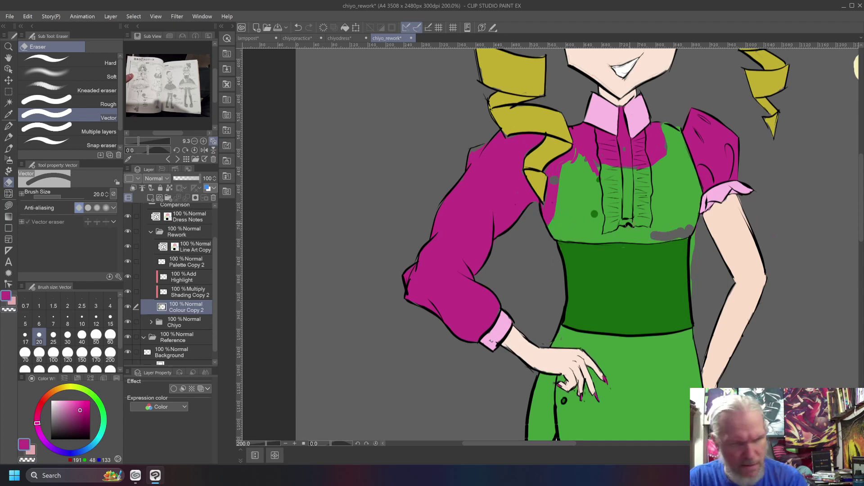
key(b)
mouse_move(663, 138)
mouse_down()
mouse_move(673, 130)
mouse_move(697, 184)
mouse_move(701, 206)
mouse_move(688, 234)
mouse_up()
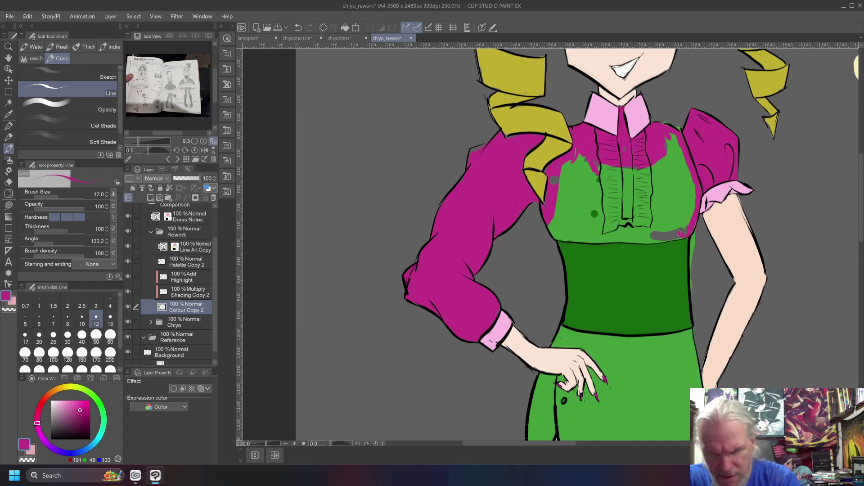
mouse_move(658, 237)
mouse_down()
mouse_move(646, 238)
mouse_move(669, 235)
mouse_move(589, 241)
mouse_move(549, 232)
mouse_move(558, 238)
mouse_move(553, 217)
mouse_up()
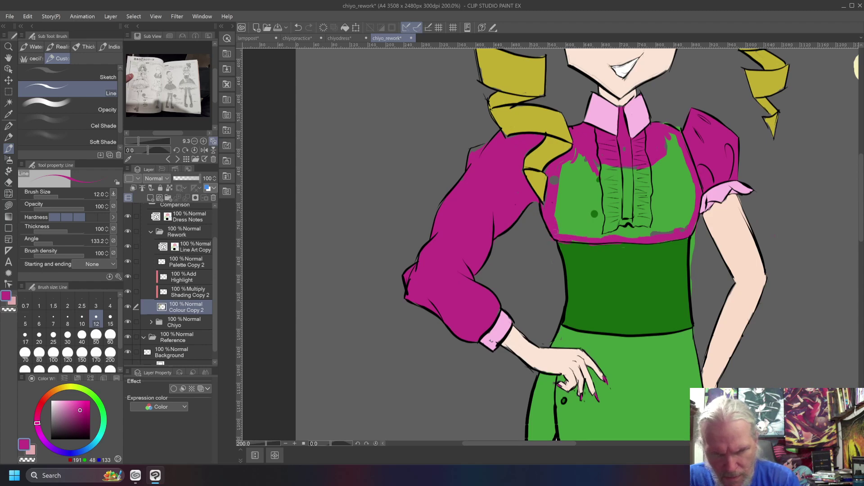
drag(558, 187, 574, 164)
Fill the remaining green area of the bodice with magenta using Lasso fill 2.
key(o)
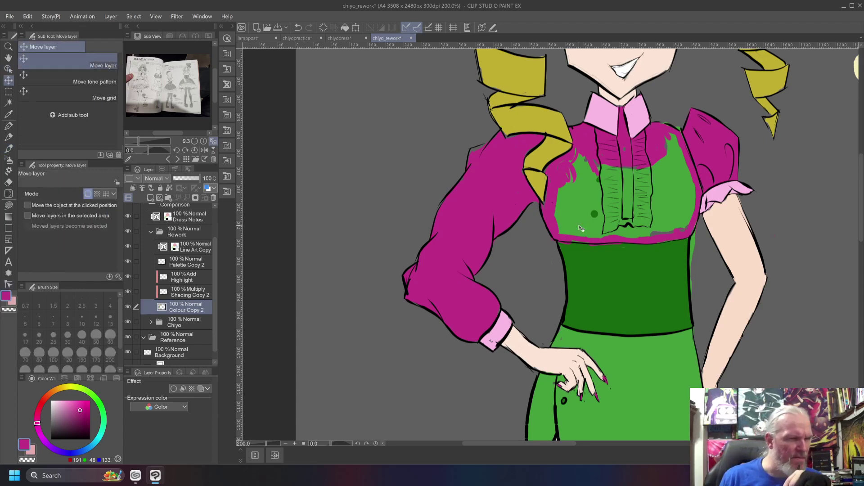
key(y)
key(j)
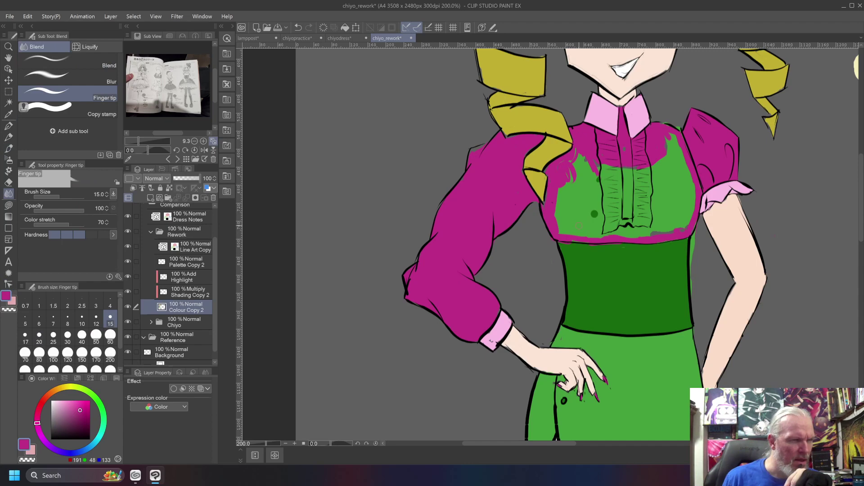
key(j)
key(b)
key(b)
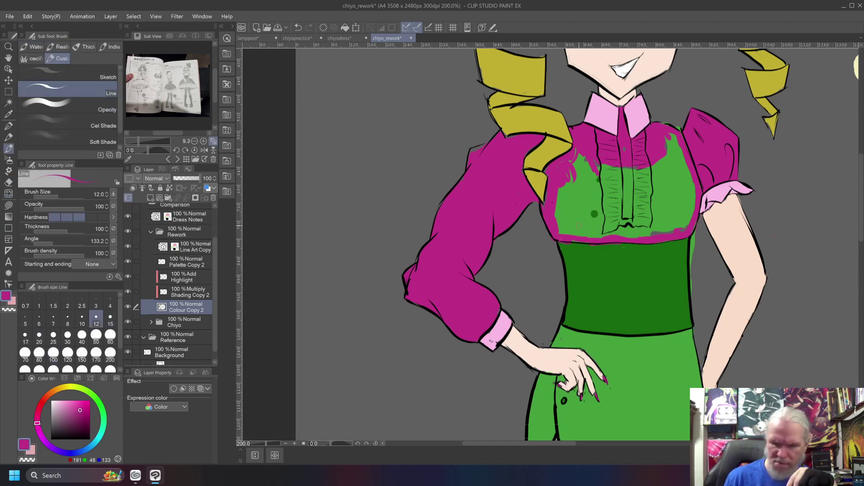
key(g)
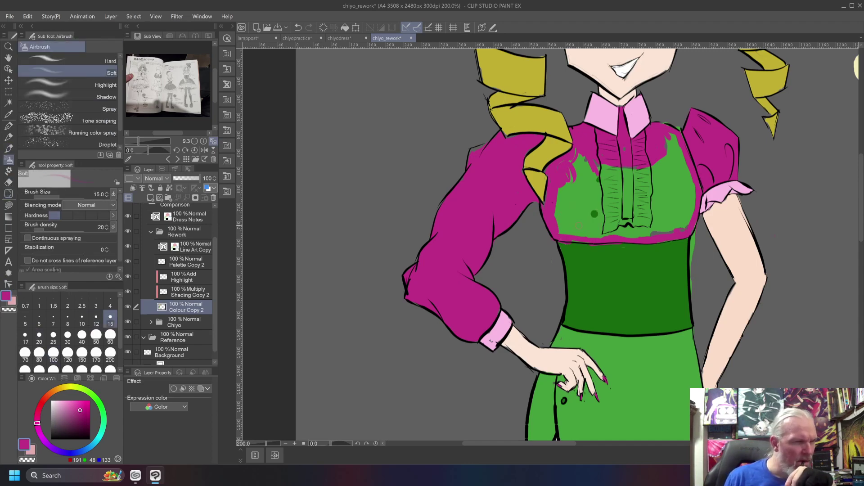
key(g)
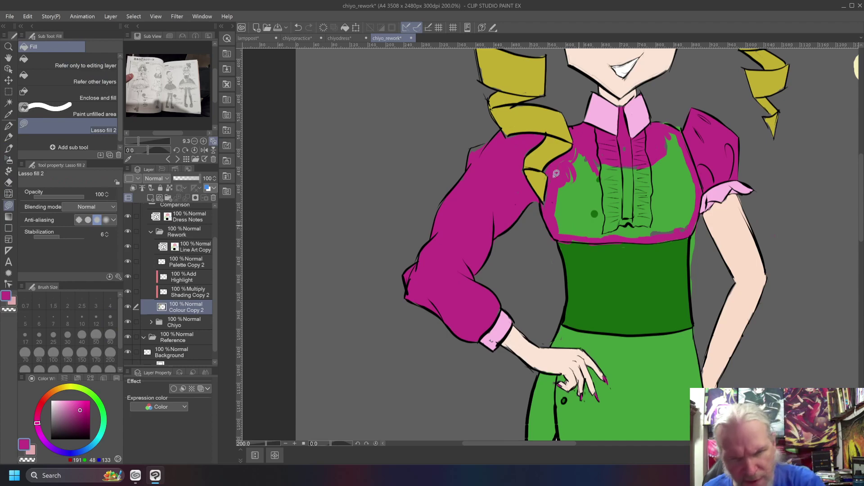
mouse_move(558, 171)
mouse_down()
mouse_move(555, 215)
mouse_move(560, 233)
mouse_move(575, 236)
mouse_move(682, 231)
mouse_move(701, 193)
mouse_move(687, 143)
mouse_move(672, 127)
mouse_move(641, 154)
mouse_move(607, 153)
mouse_move(582, 139)
mouse_move(560, 167)
mouse_move(550, 163)
mouse_up()
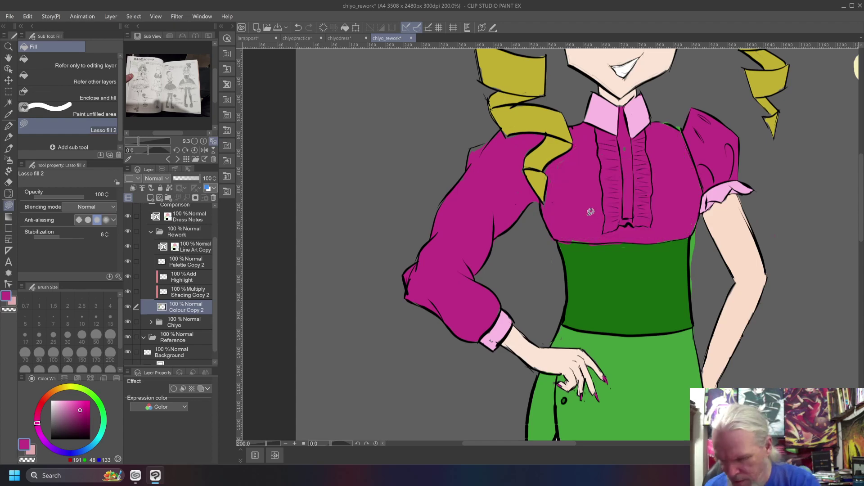
Undo the erasing on the colour layer and clean up leftover line marks with the size 20 Vector eraser on the Line Art Copy layer.
key(b)
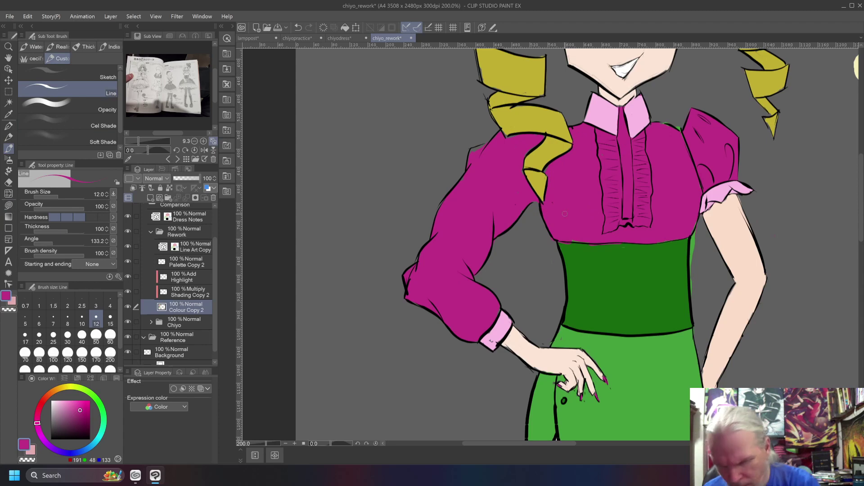
key(e)
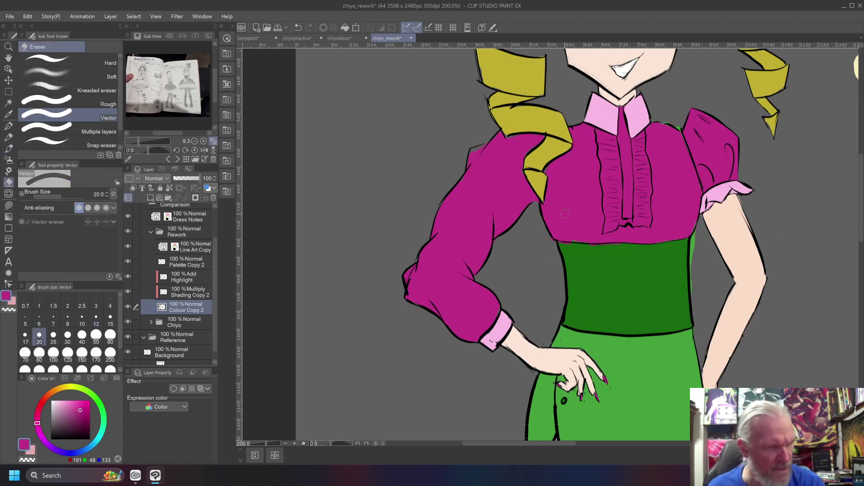
drag(553, 199, 554, 218)
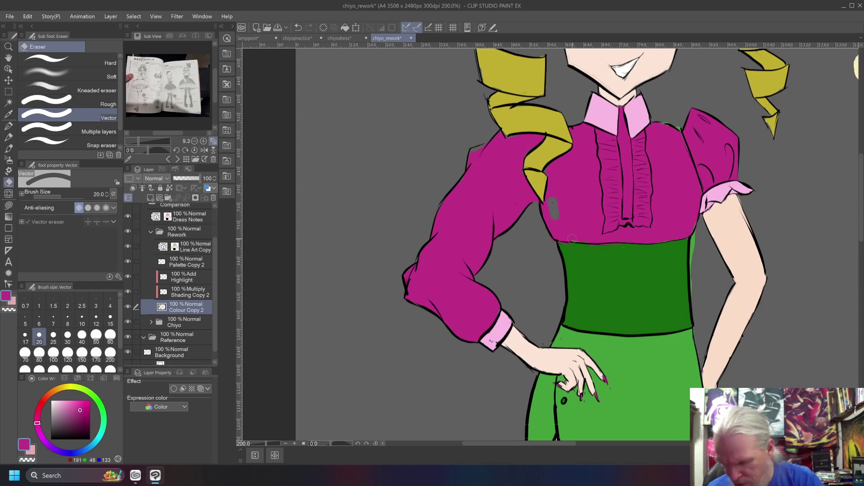
key(ctrl+z)
click(193, 249)
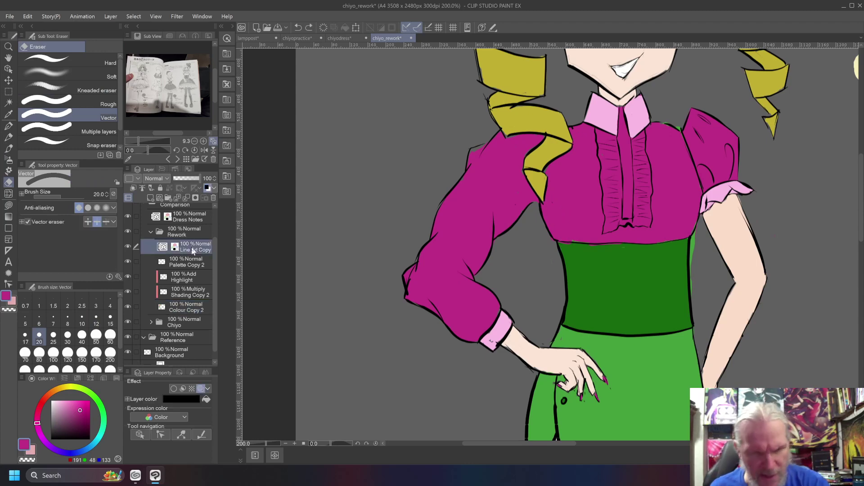
click(554, 254)
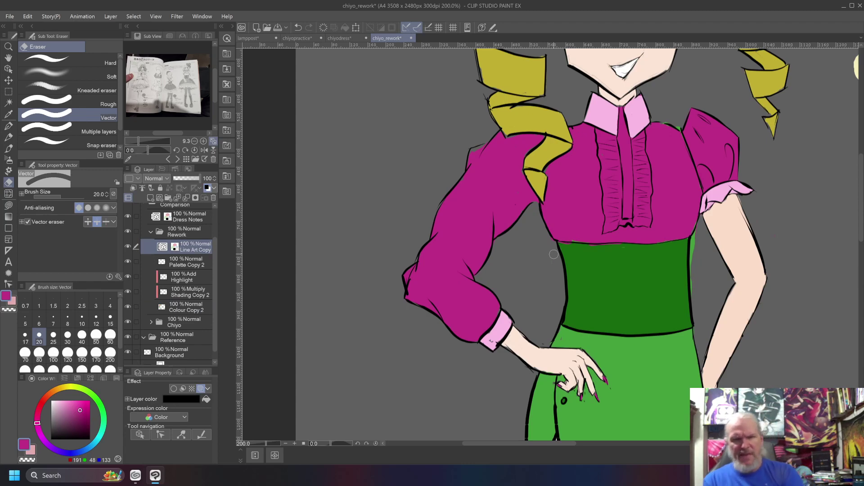
alt+click(623, 69)
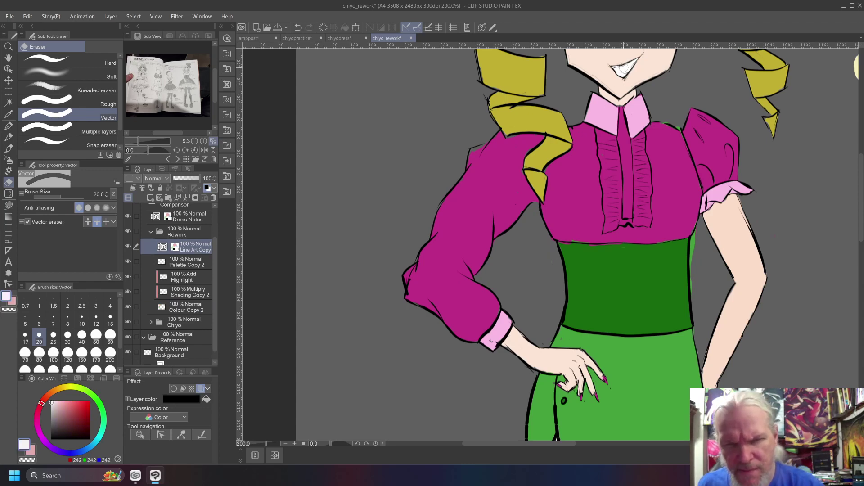
drag(600, 131, 615, 134)
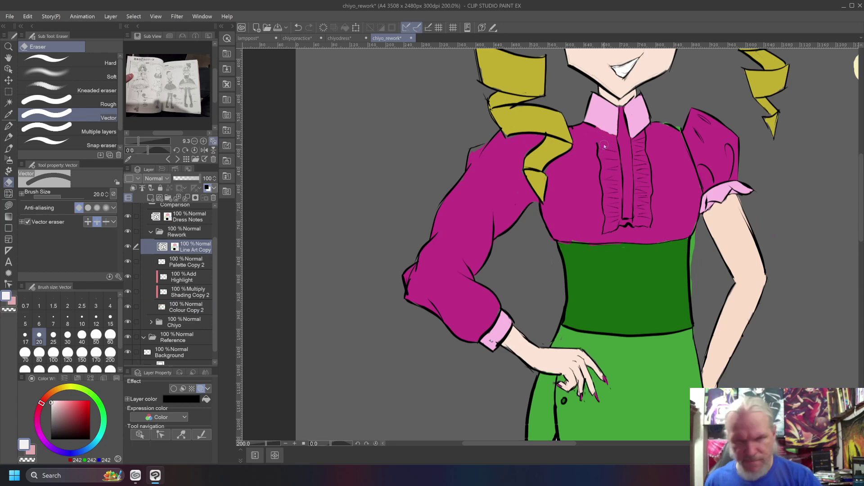
key(ctrl+z)
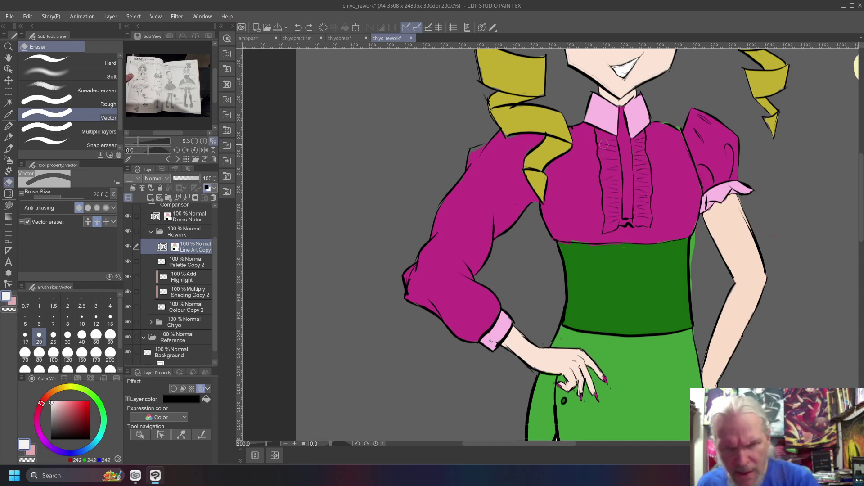
key(b)
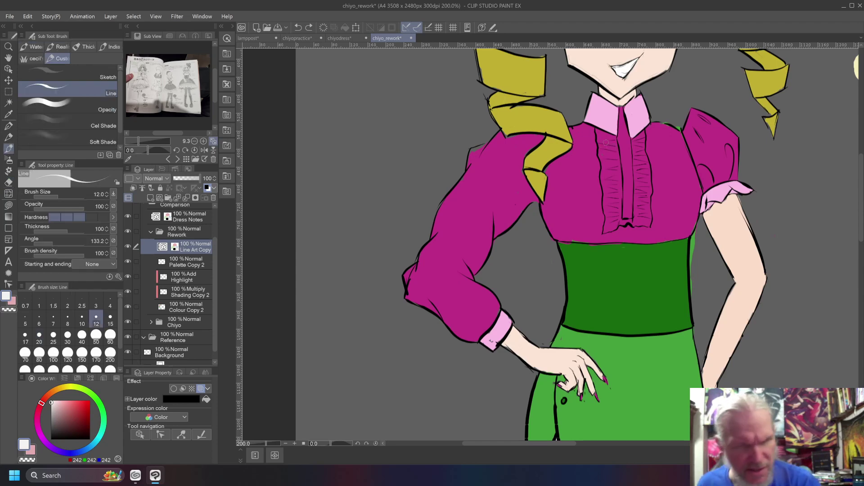
mouse_move(607, 135)
mouse_down()
mouse_move(603, 150)
mouse_move(595, 133)
mouse_move(608, 140)
mouse_move(594, 147)
mouse_move(600, 153)
mouse_up()
drag(612, 135, 605, 157)
key(ctrl+z)
key(ctrl+z)
key(ctrl+z)
key(ctrl+z)
key(ctrl+z)
key(ctrl+z)
key(ctrl+z)
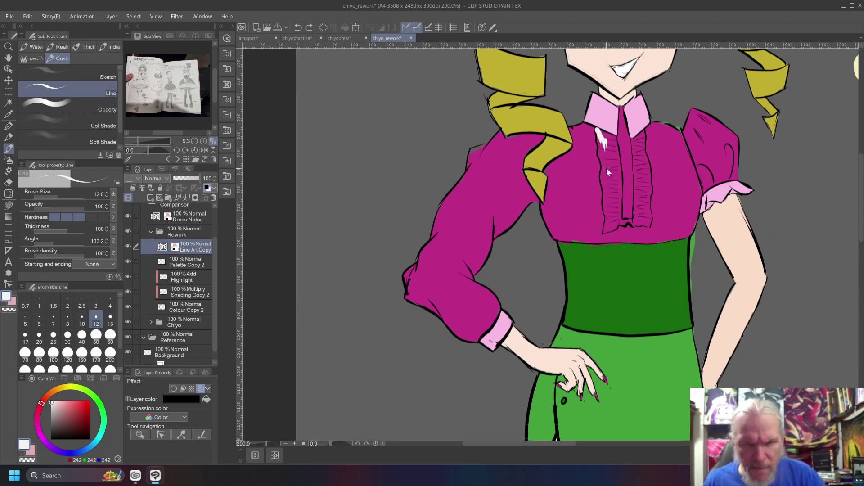
key(ctrl+z)
key(ctrl+z)
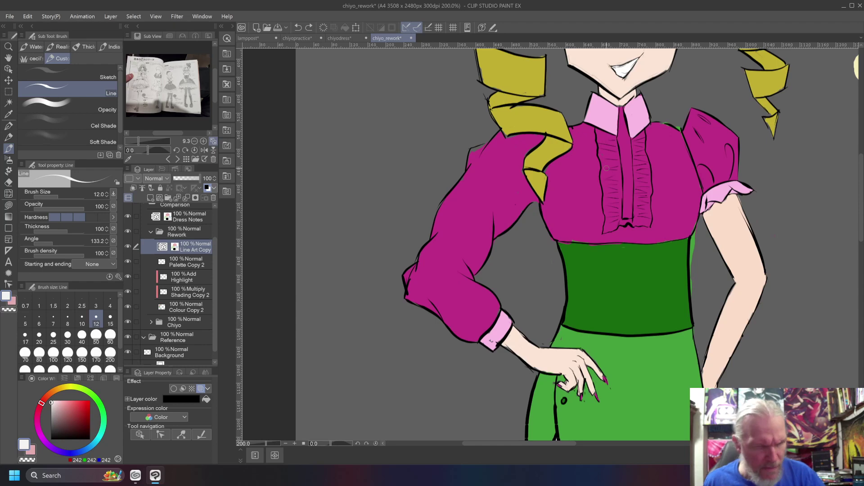
Sample the collar's light pink and paint the placket and its ruffles on the Colour Copy 2 layer with a size 12 Line brush.
click(187, 310)
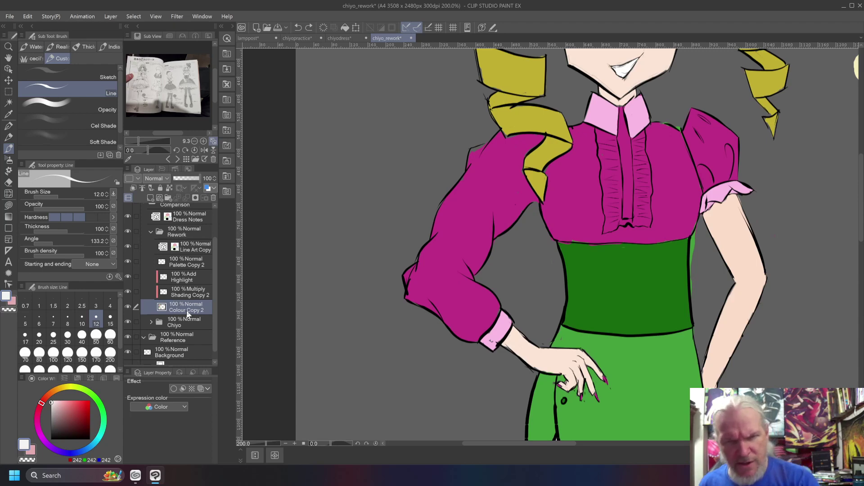
alt+click(611, 116)
mouse_move(600, 129)
mouse_down()
mouse_move(604, 146)
mouse_move(604, 138)
mouse_move(613, 142)
mouse_move(617, 172)
mouse_up()
drag(608, 146, 615, 174)
mouse_move(600, 136)
mouse_down()
mouse_move(607, 232)
mouse_move(630, 218)
mouse_move(650, 222)
mouse_move(653, 206)
mouse_move(642, 130)
mouse_move(627, 140)
mouse_move(620, 107)
mouse_move(624, 180)
mouse_move(635, 144)
mouse_move(638, 159)
mouse_move(627, 140)
mouse_move(640, 164)
mouse_move(643, 216)
mouse_move(639, 178)
mouse_move(636, 205)
mouse_up()
mouse_move(638, 164)
mouse_down()
mouse_move(633, 215)
mouse_move(628, 171)
mouse_move(626, 217)
mouse_move(621, 166)
mouse_move(627, 182)
mouse_up()
drag(619, 201, 619, 219)
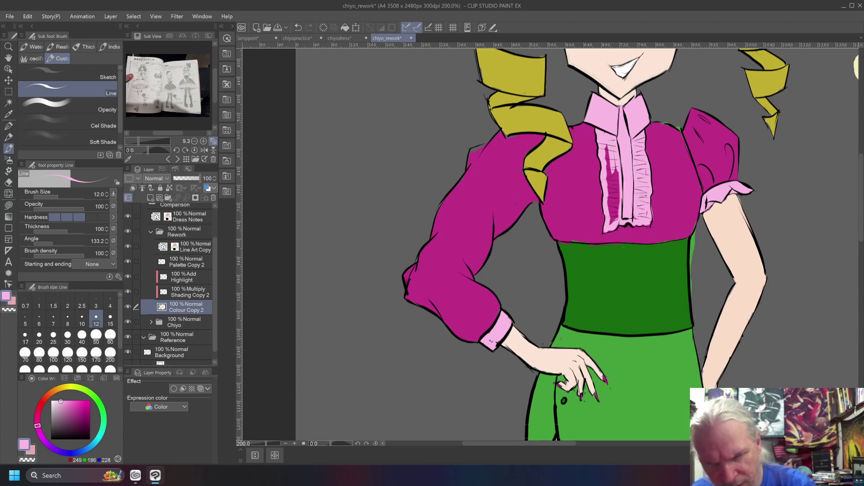
Paint over the magenta gaps left inside the ruffles with light pink and touch up the ruffle's lower edge.
drag(607, 152, 612, 187)
mouse_move(608, 145)
mouse_down()
mouse_move(613, 220)
mouse_move(616, 169)
mouse_up()
drag(617, 205, 617, 219)
drag(614, 156, 613, 170)
drag(619, 198, 618, 217)
drag(619, 183, 620, 204)
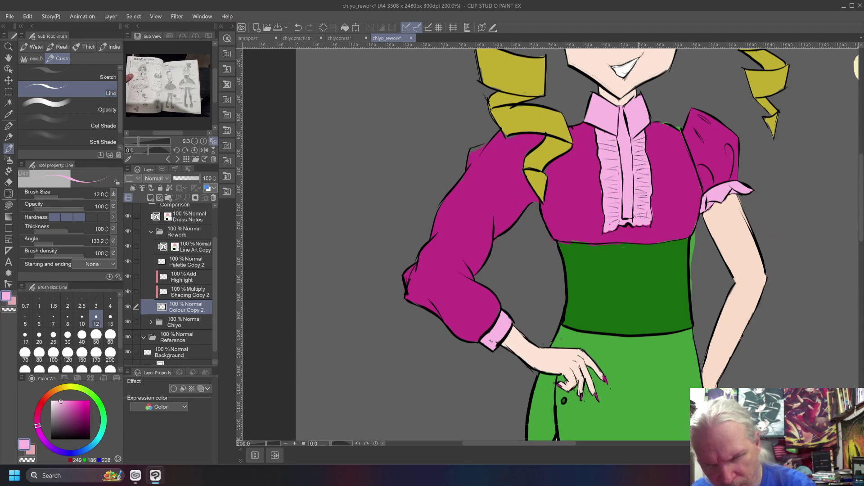
mouse_move(649, 219)
mouse_down()
mouse_move(650, 228)
mouse_move(635, 226)
mouse_up()
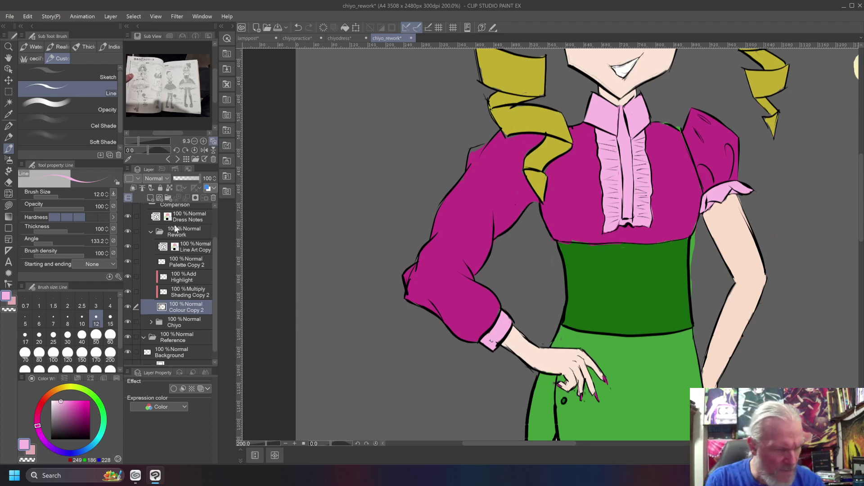
click(189, 246)
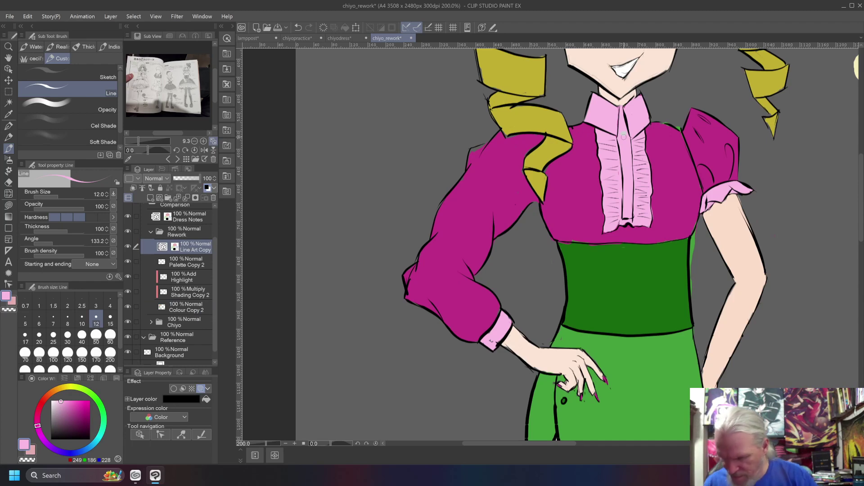
click(90, 439)
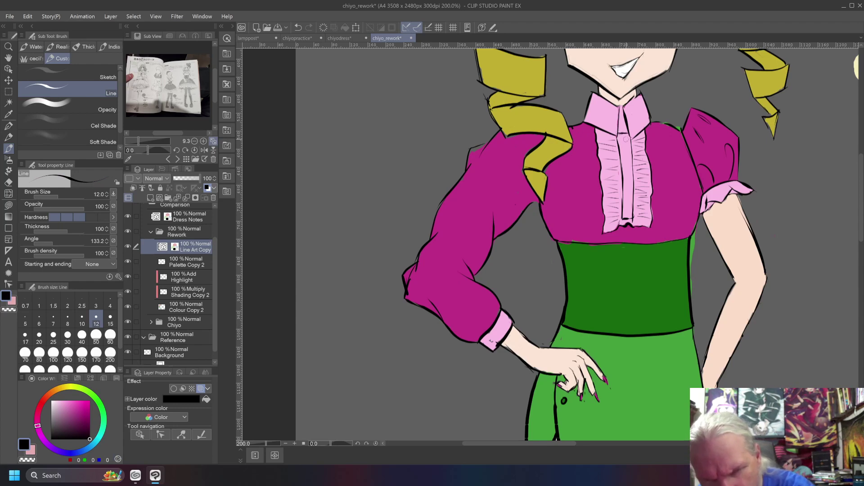
drag(625, 140, 653, 191)
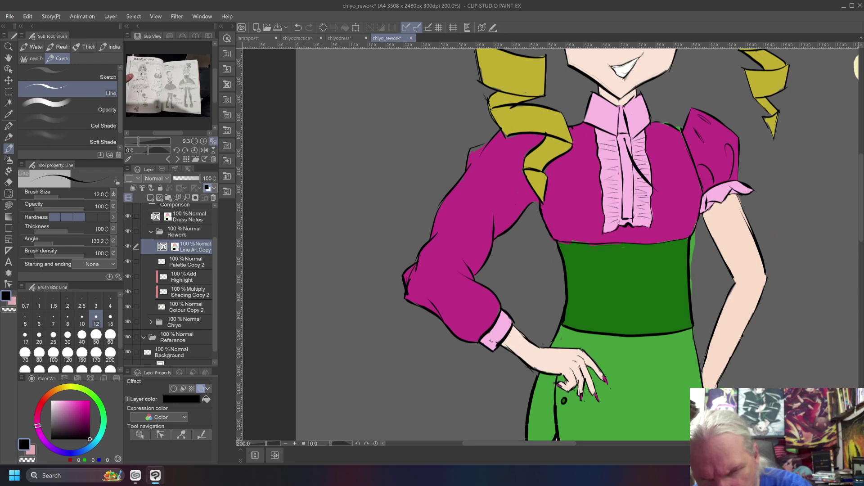
drag(627, 140, 673, 190)
drag(634, 145, 671, 186)
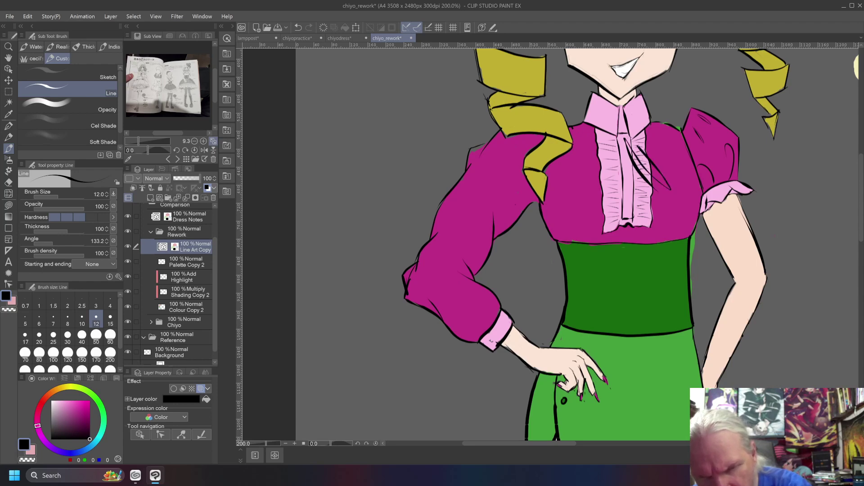
key(ctrl+z)
key(ctrl+z)
key(ctrl+z)
key(ctrl+z)
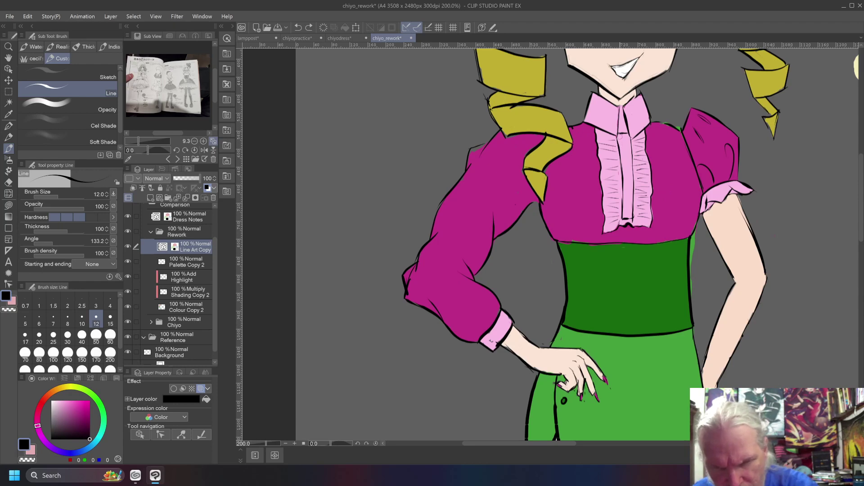
drag(620, 133, 613, 189)
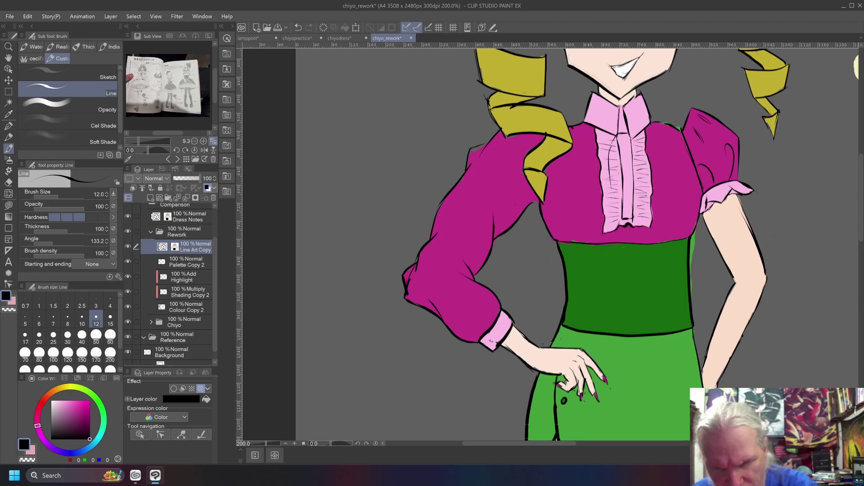
key(ctrl+z)
drag(611, 151, 615, 203)
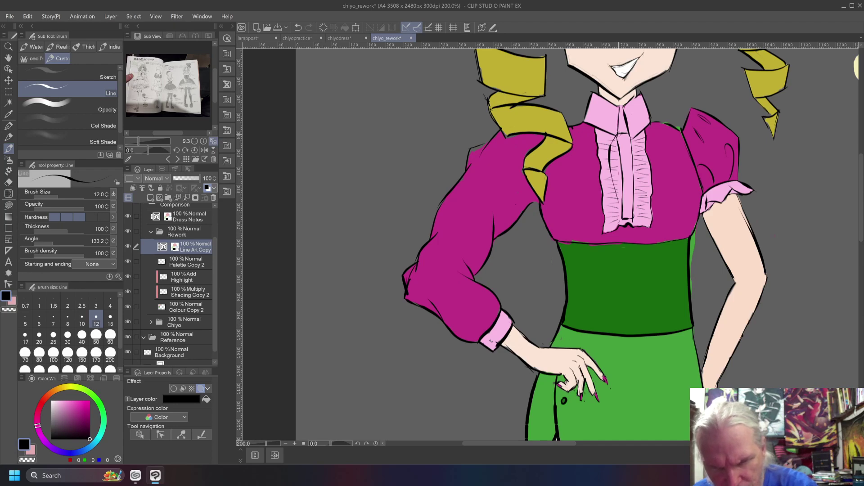
mouse_move(623, 152)
mouse_down()
mouse_move(626, 201)
mouse_move(615, 202)
mouse_up()
key(ctrl+z)
drag(606, 159, 623, 206)
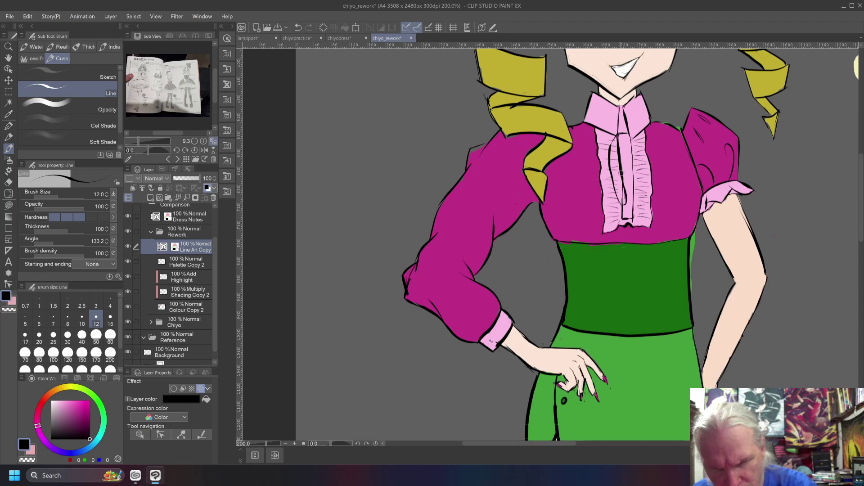
drag(616, 134, 623, 201)
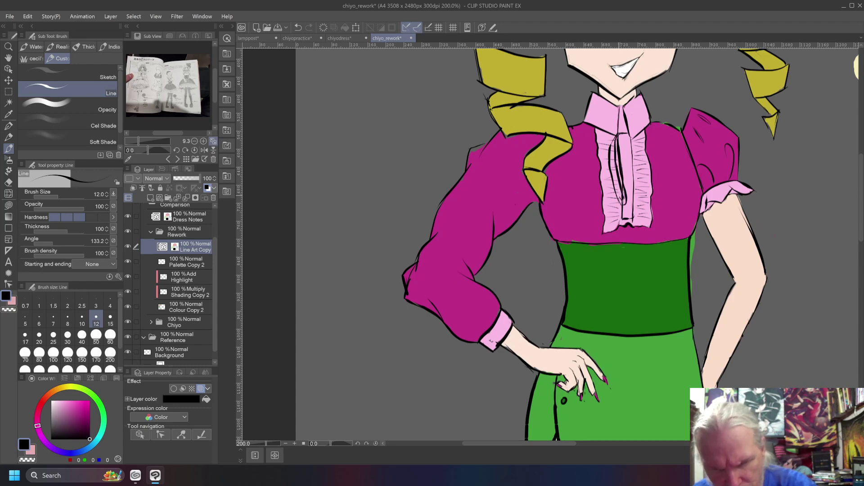
key(ctrl+z)
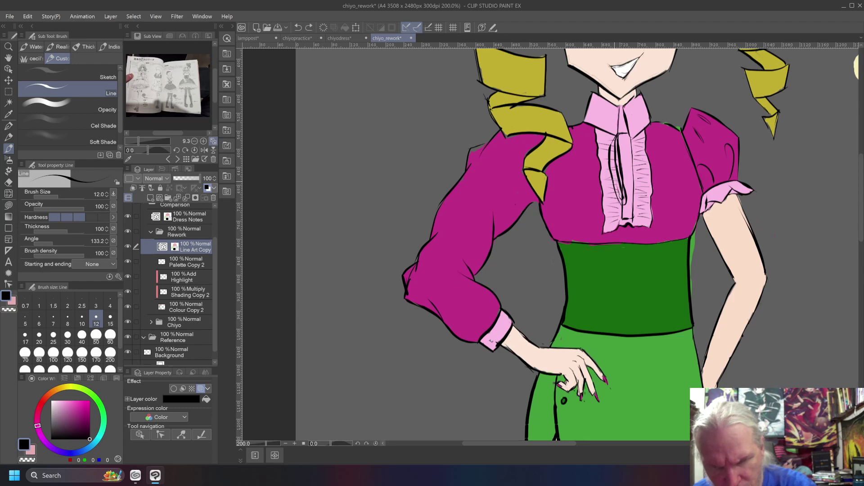
mouse_move(616, 174)
mouse_down()
mouse_move(620, 198)
mouse_move(614, 168)
mouse_up()
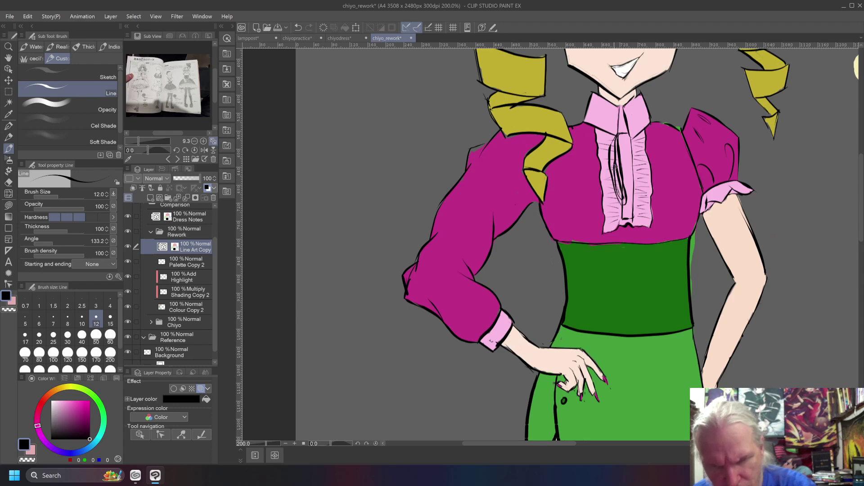
drag(617, 132, 612, 149)
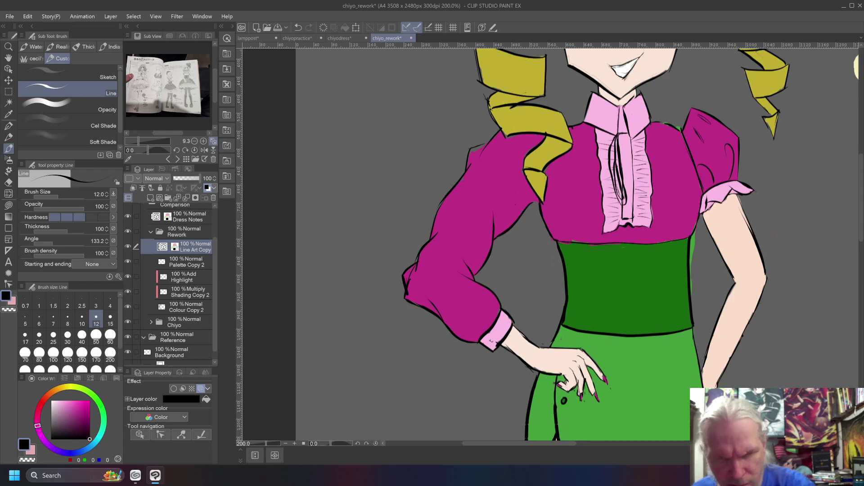
key(ctrl+z)
key(ctrl+z)
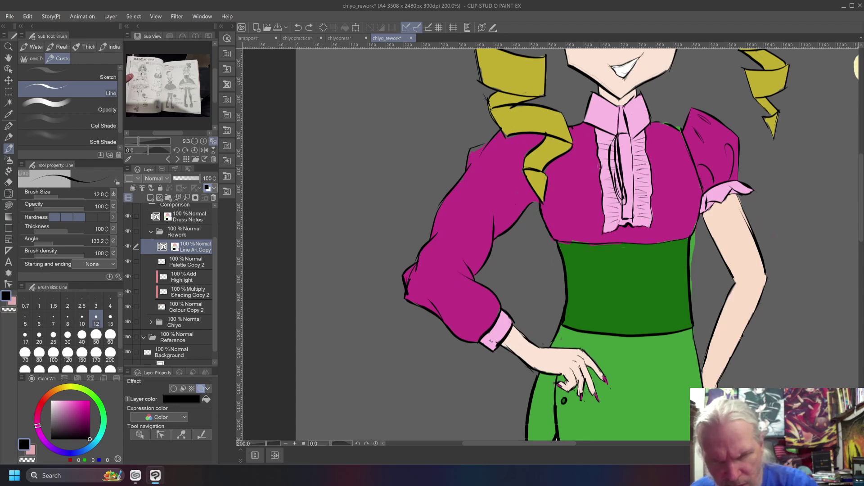
key(ctrl+z)
key(ctrl+z)
key(ctrl+z)
key(ctrl+z)
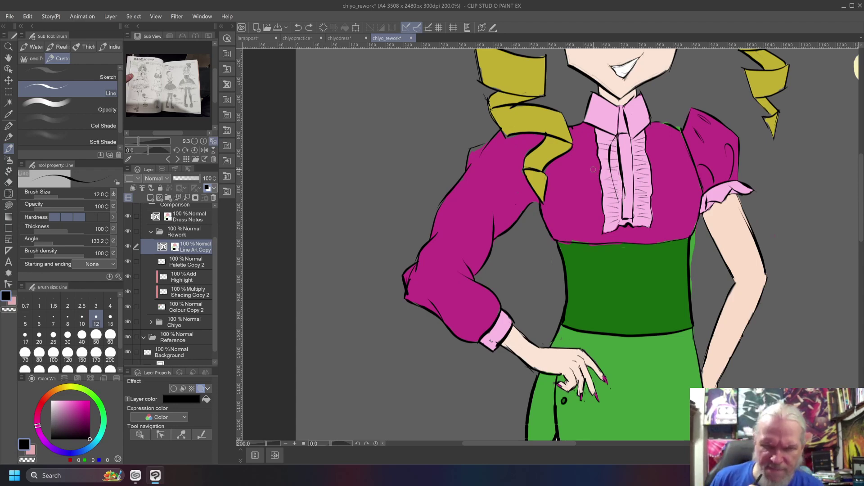
key(ctrl+z)
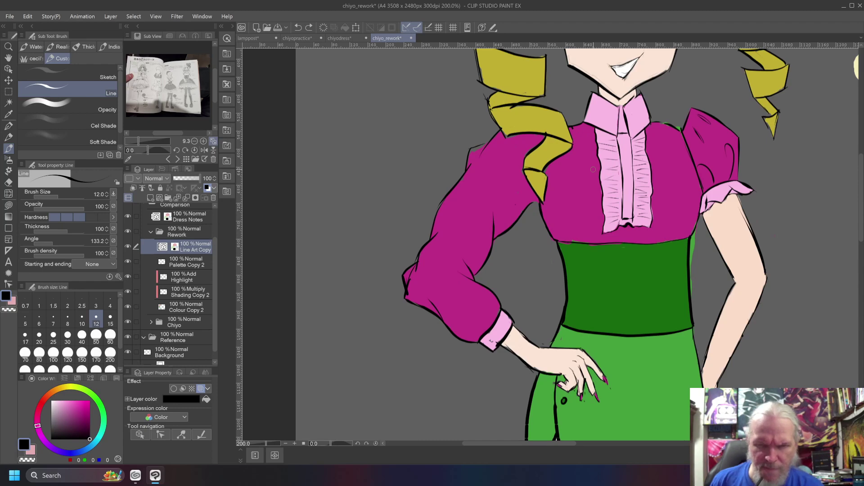
Draw the left loop of a ribbon bow just below the collar with the size 12 Line brush in black.
drag(621, 134, 610, 177)
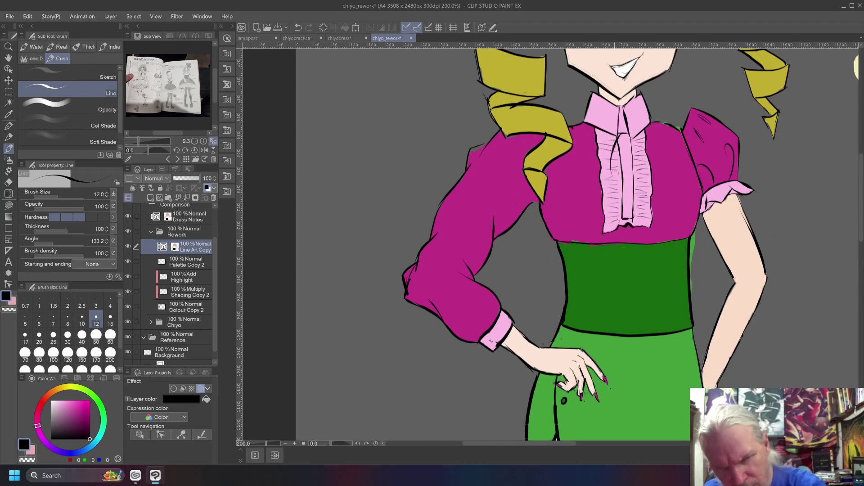
drag(624, 137, 612, 176)
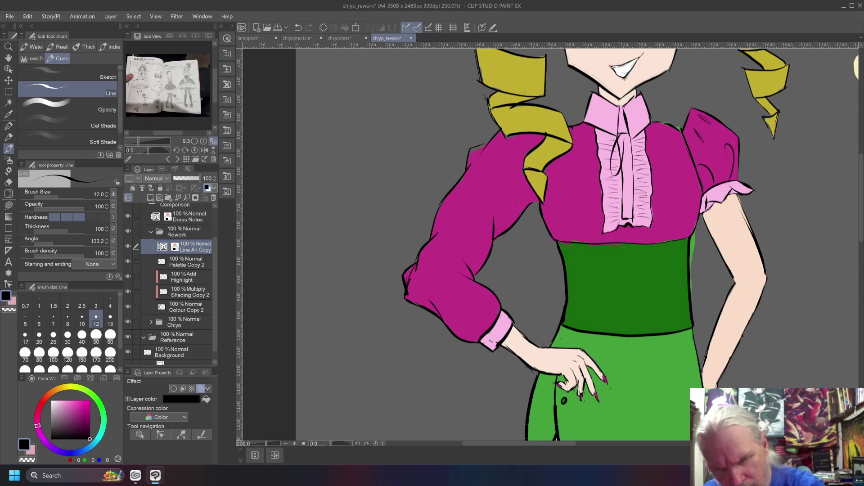
mouse_move(623, 137)
mouse_down()
mouse_move(613, 178)
mouse_move(616, 141)
mouse_move(625, 140)
mouse_up()
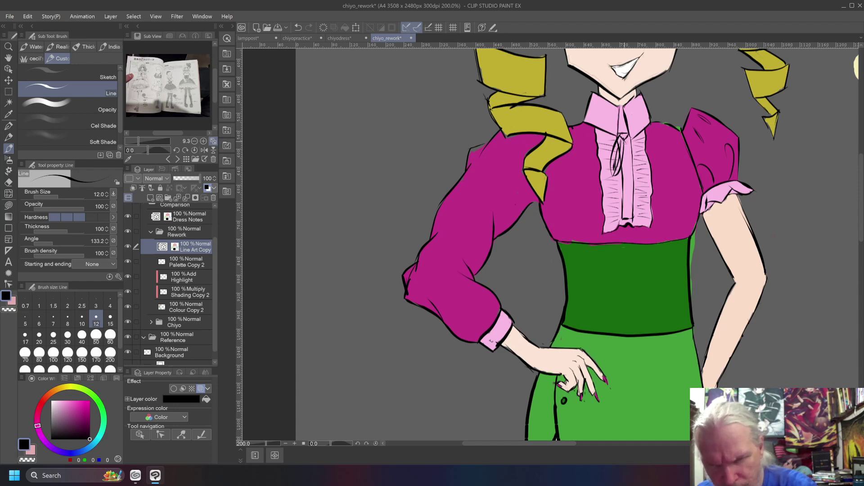
Draw the ribbon's hanging tails down the placket and the bow's right loop.
drag(633, 151, 627, 201)
drag(631, 152, 629, 211)
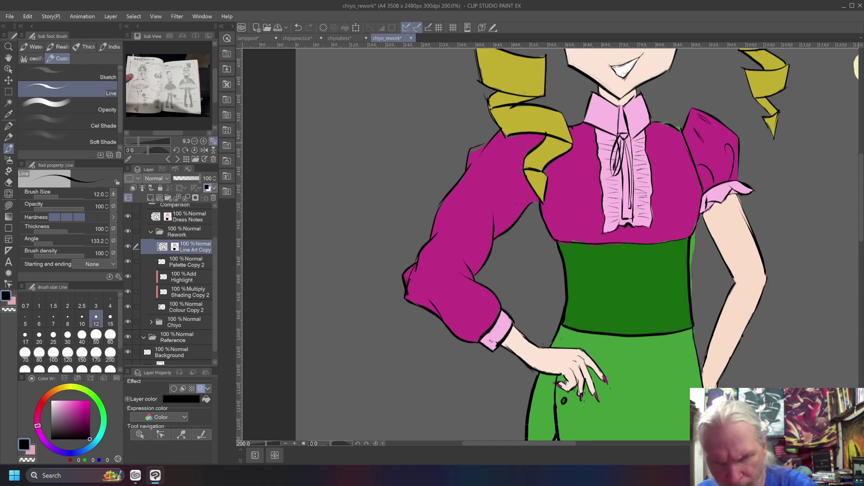
mouse_move(624, 140)
mouse_down()
mouse_move(635, 176)
mouse_move(644, 175)
mouse_up()
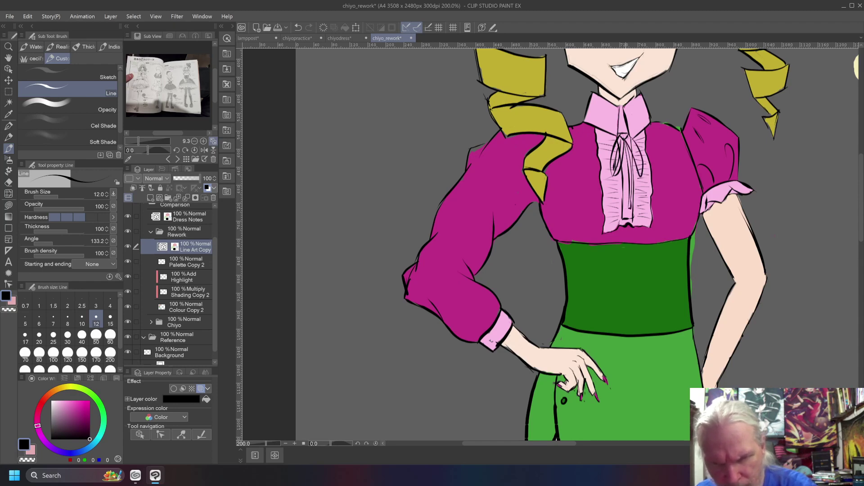
mouse_move(626, 134)
mouse_down()
mouse_move(642, 172)
mouse_move(637, 153)
mouse_up()
drag(626, 141, 616, 209)
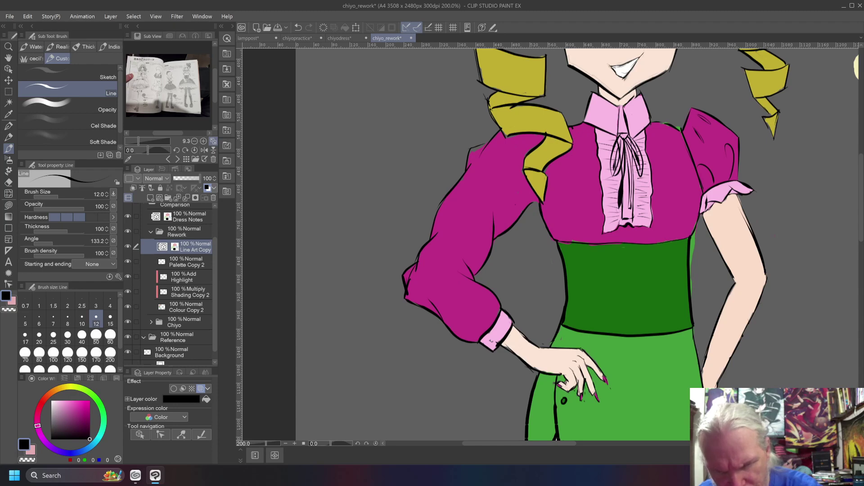
Undo the last ribbon tail strokes and redraw the tail line down the centre of the placket.
key(ctrl+z)
mouse_move(624, 178)
mouse_down()
mouse_move(618, 214)
mouse_move(624, 190)
mouse_move(623, 210)
mouse_move(624, 200)
mouse_up()
key(ctrl+z)
key(ctrl+z)
key(ctrl+z)
key(ctrl+z)
drag(627, 161, 624, 182)
Clean up overlapping line segments in the ribbon's tails and loops with the size 5 Vector eraser.
scroll(621, 183, up, 5)
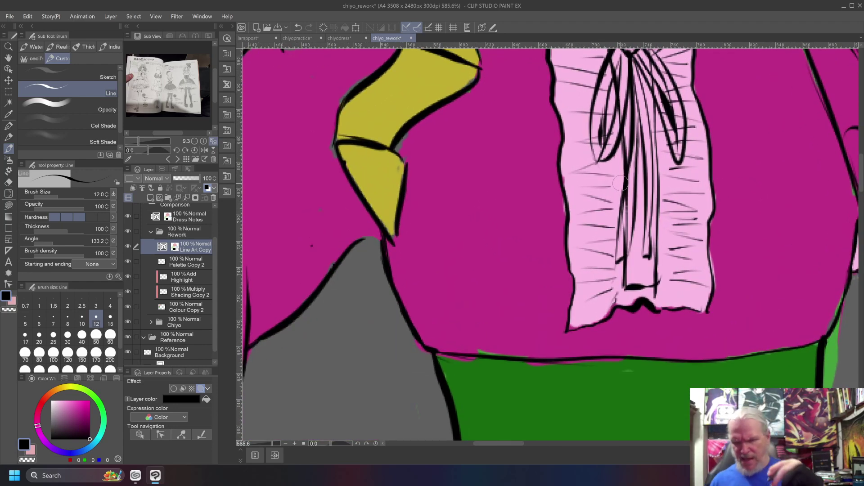
key(e)
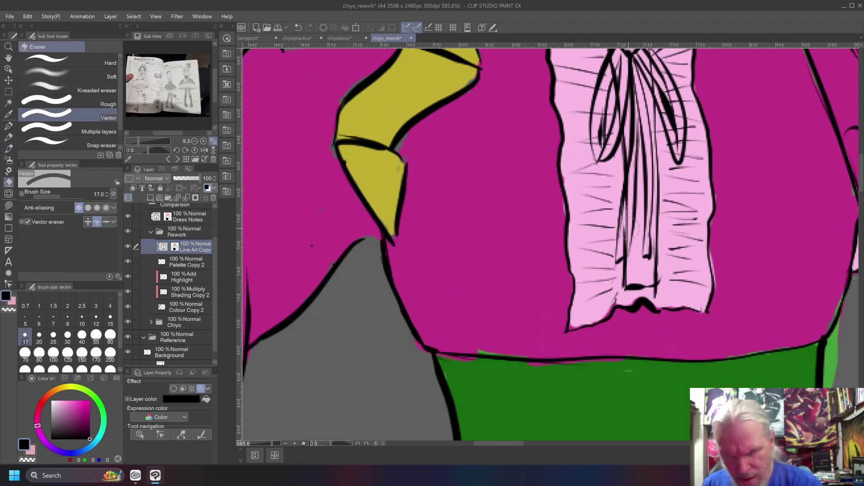
key(bracketleft)
drag(626, 227, 625, 233)
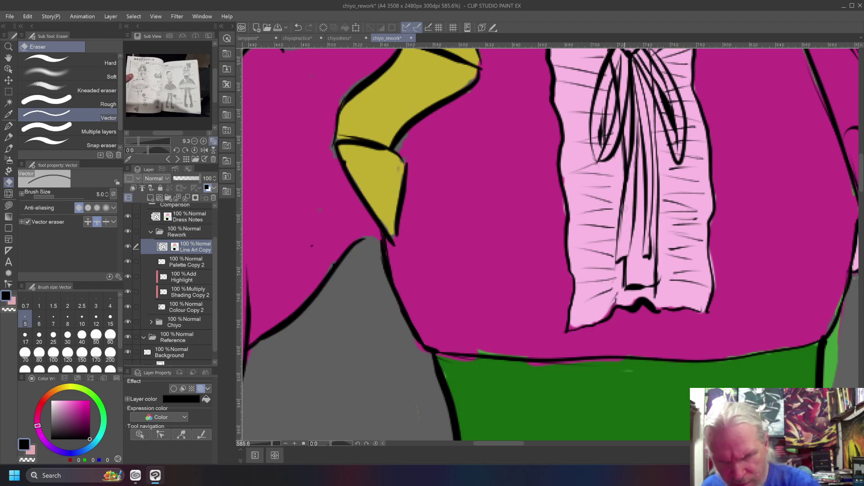
mouse_move(621, 110)
mouse_down()
mouse_move(619, 95)
mouse_move(601, 107)
mouse_up()
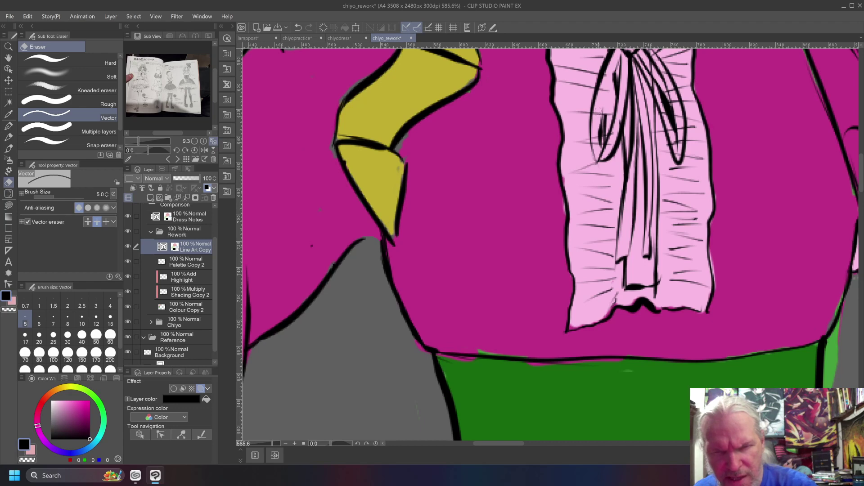
key(ctrl+z)
drag(615, 60, 609, 75)
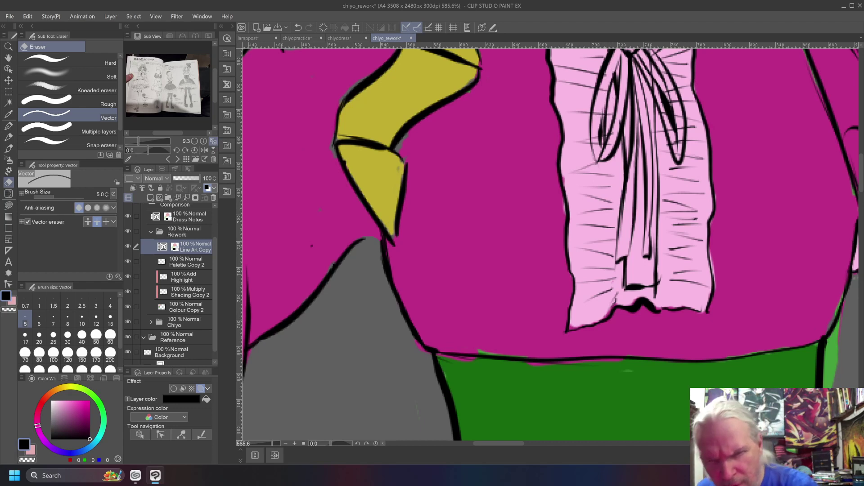
drag(654, 86, 656, 88)
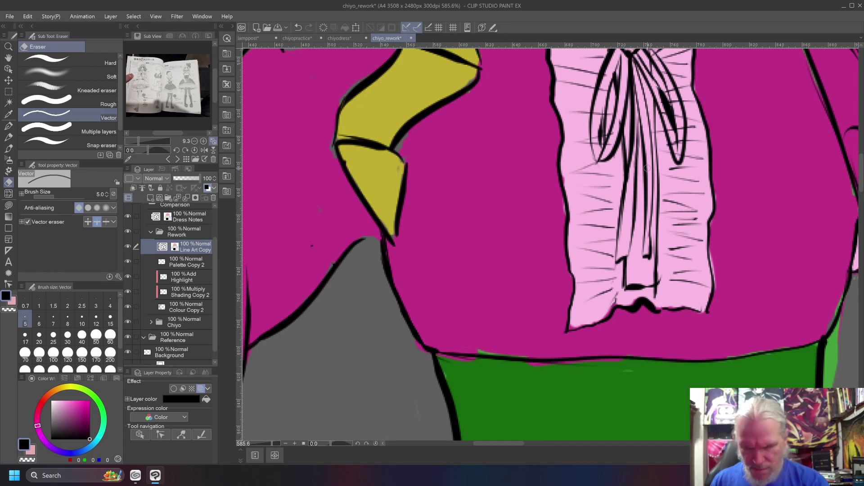
Erase the thick inner marks in the bow's right loop with the size 2 Vector eraser.
drag(540, 98, 500, 206)
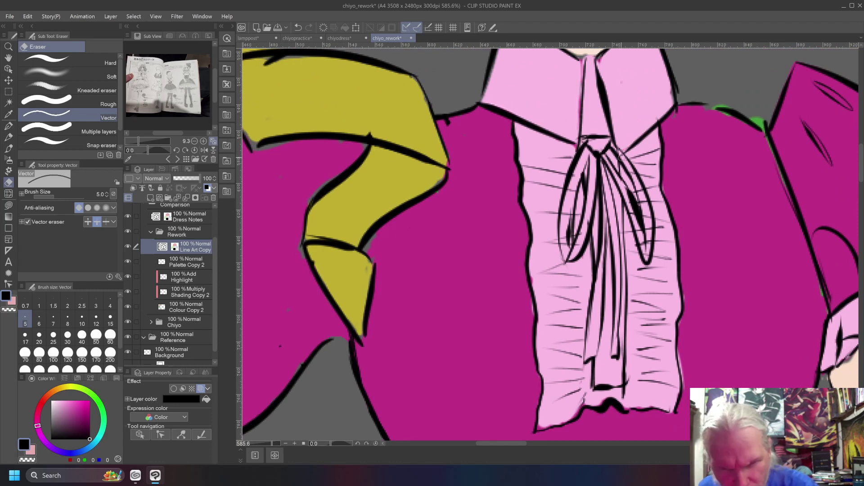
scroll(622, 154, up, 2)
key(bracketleft)
key(bracketleft)
key(bracketleft)
key(bracketleft)
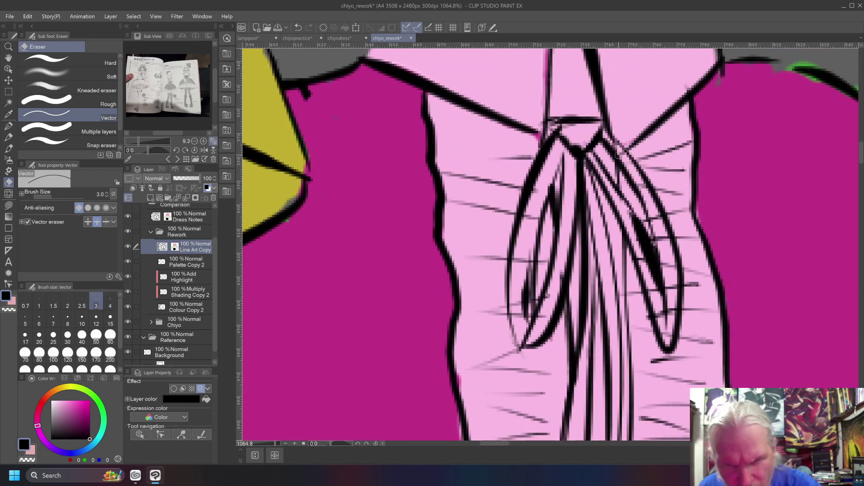
drag(618, 148, 612, 133)
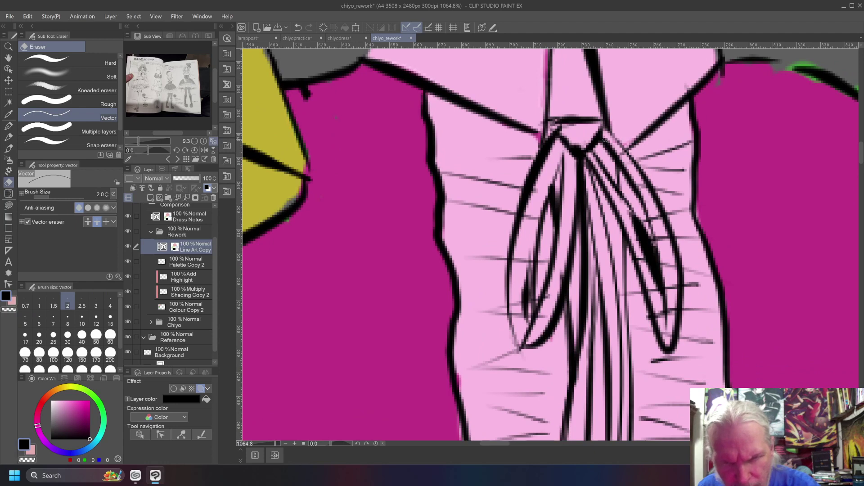
drag(641, 237, 656, 275)
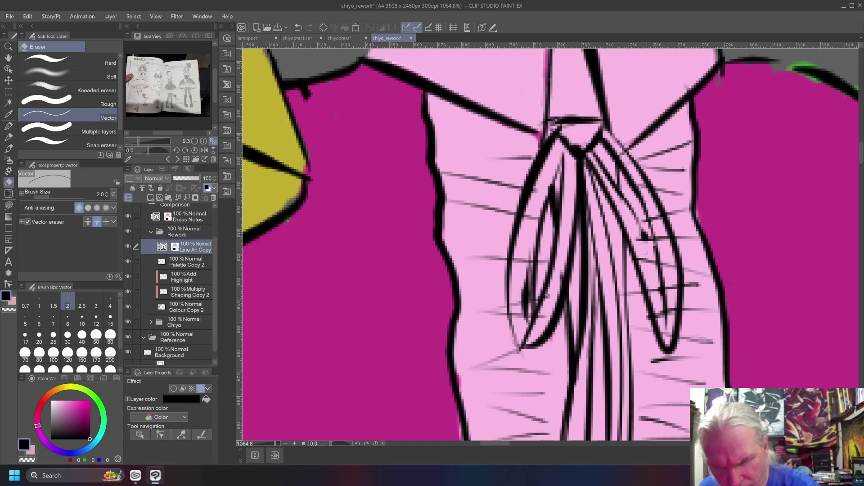
Redraw the inner fold lines of the bow's right loop with a size 2.5 Line brush.
key(b)
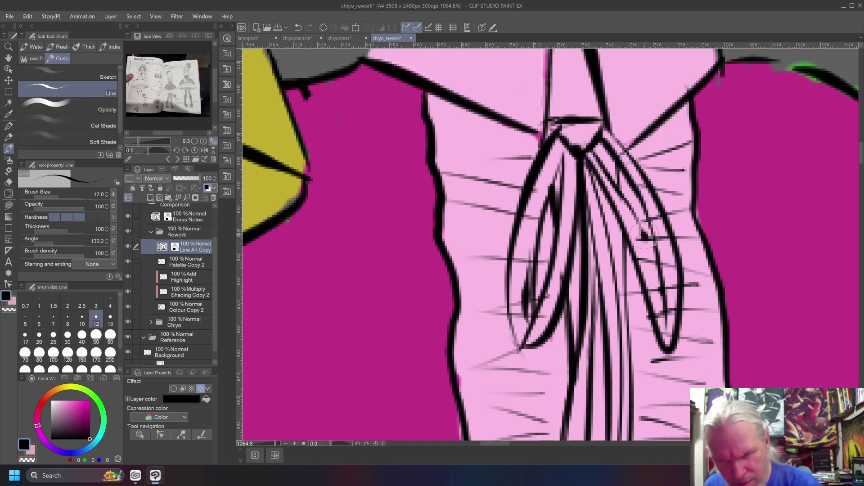
key(bracketleft)
key(bracketleft)
key(bracketleft)
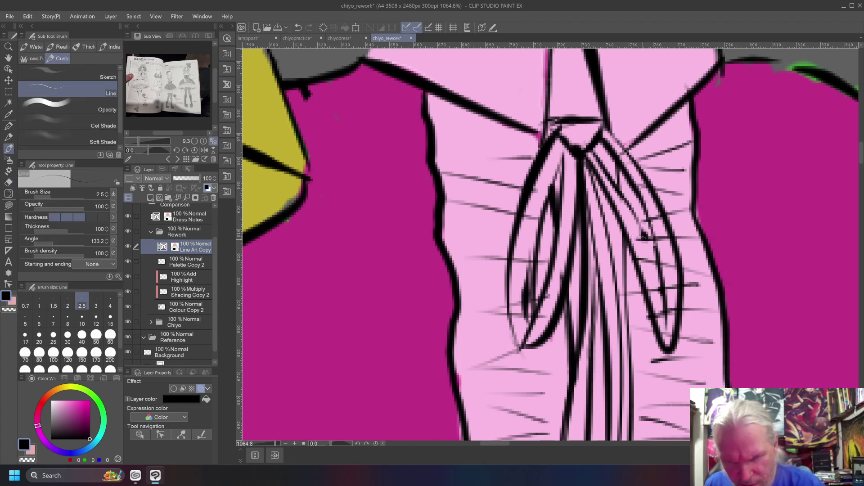
drag(663, 294, 643, 240)
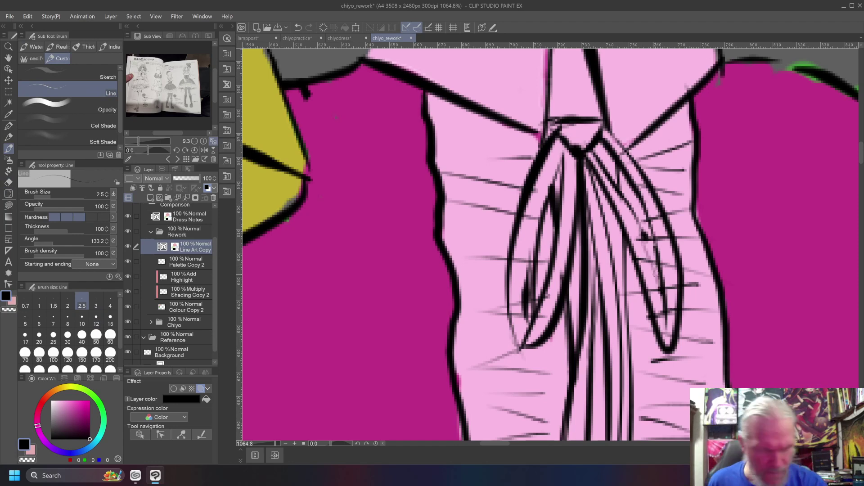
key(ctrl+z)
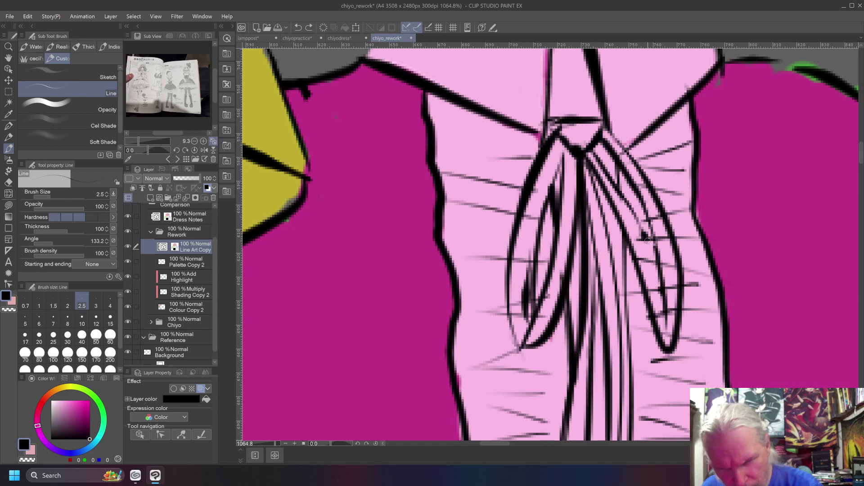
key(ctrl+y)
key(ctrl+z)
key(ctrl+y)
key(ctrl+z)
key(ctrl+y)
drag(648, 243, 617, 190)
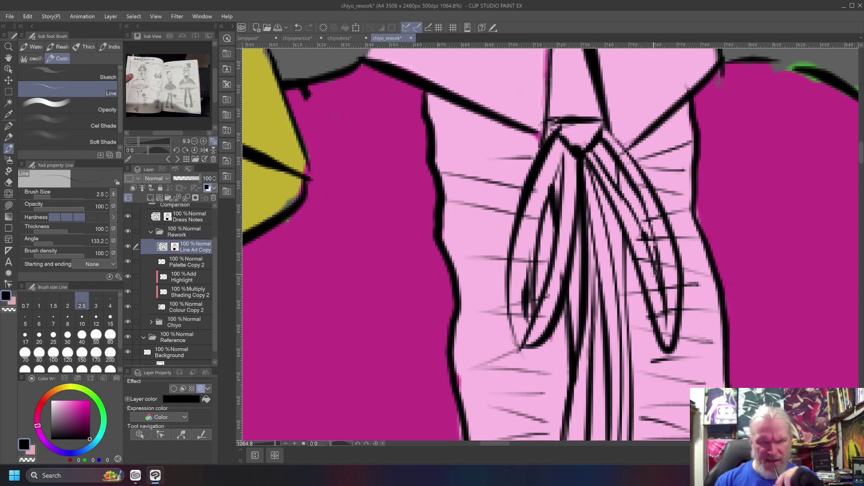
Erase the heavy inner marks in the bow's left loop with the size 2 Vector eraser, undoing the last excess erasing.
key(e)
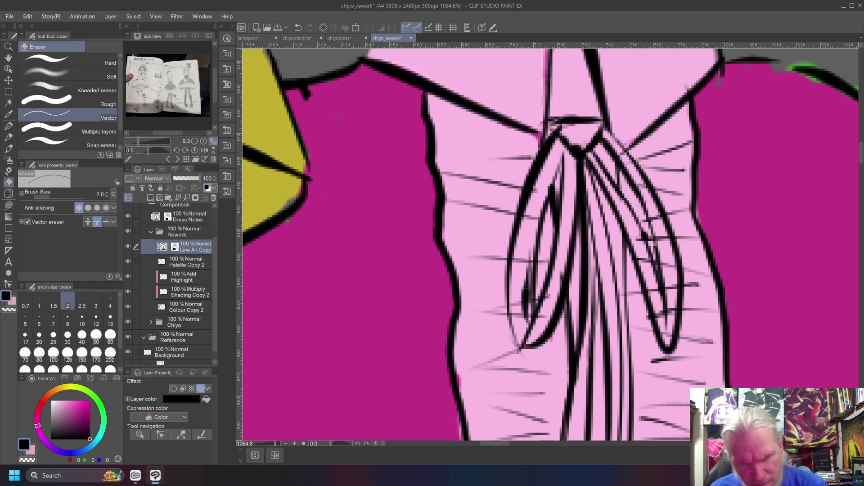
click(523, 308)
drag(524, 301, 528, 304)
drag(529, 254, 522, 251)
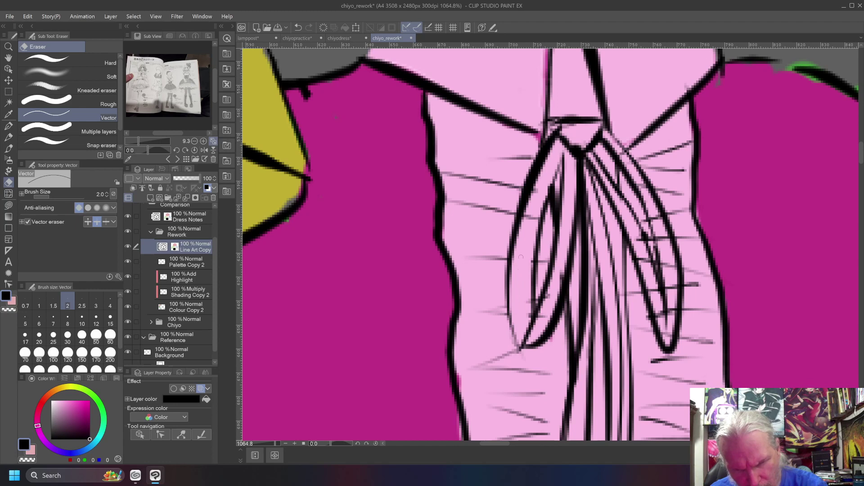
click(531, 255)
key(ctrl+z)
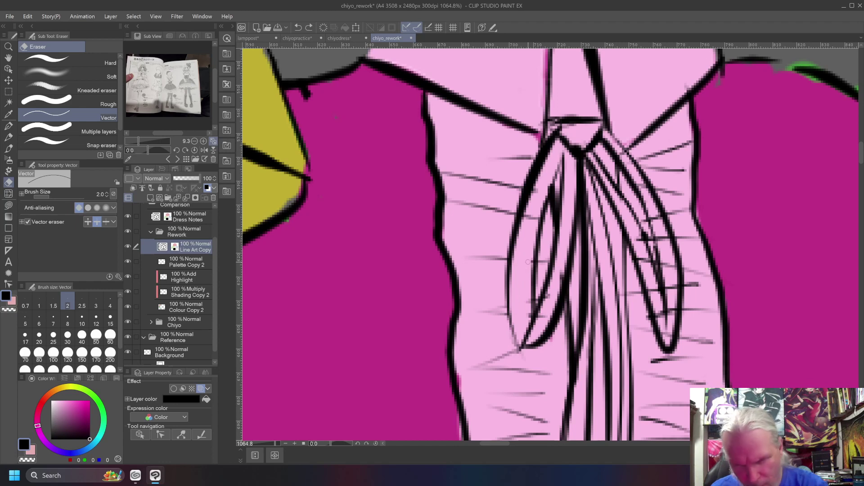
key(ctrl+z)
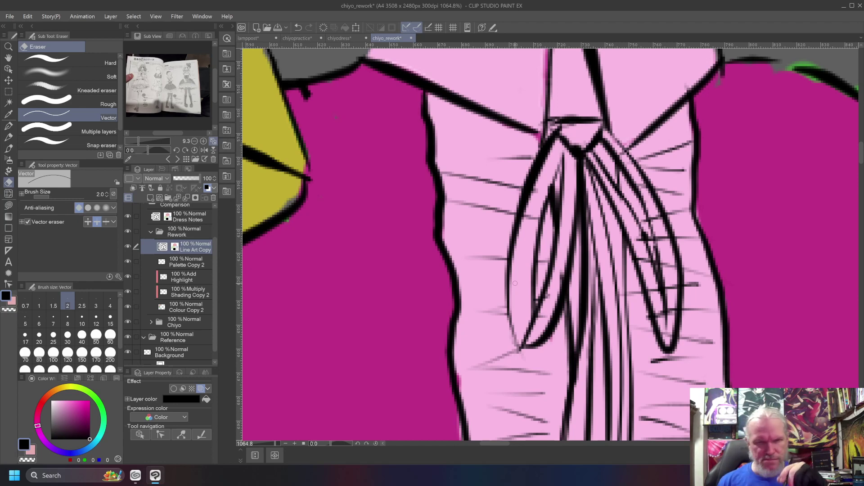
Choose white as the drawing colour and activate the Line brush on the Colour Copy 2 layer.
click(51, 401)
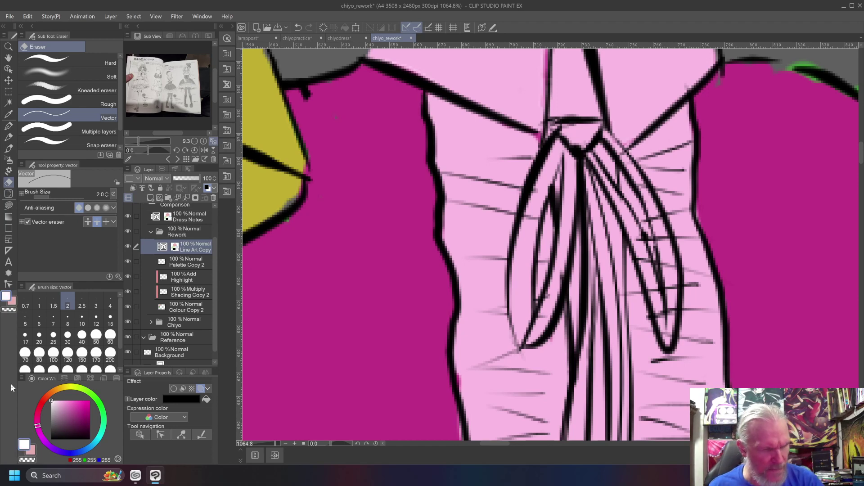
click(181, 306)
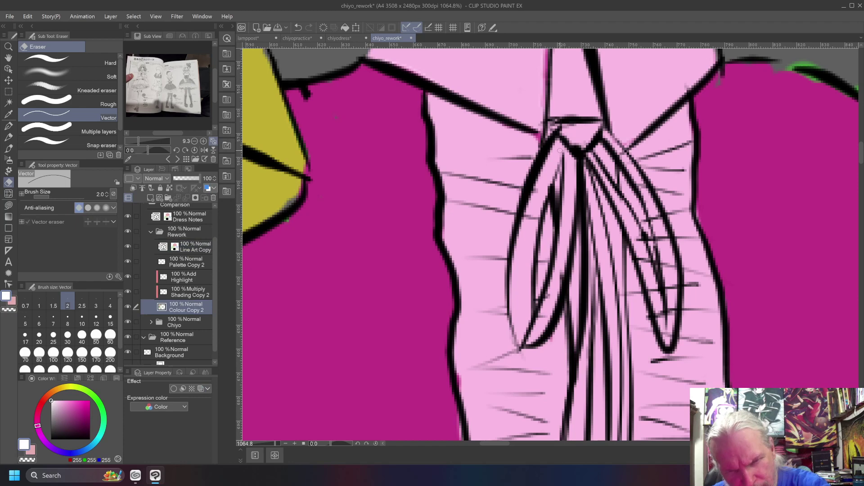
key(b)
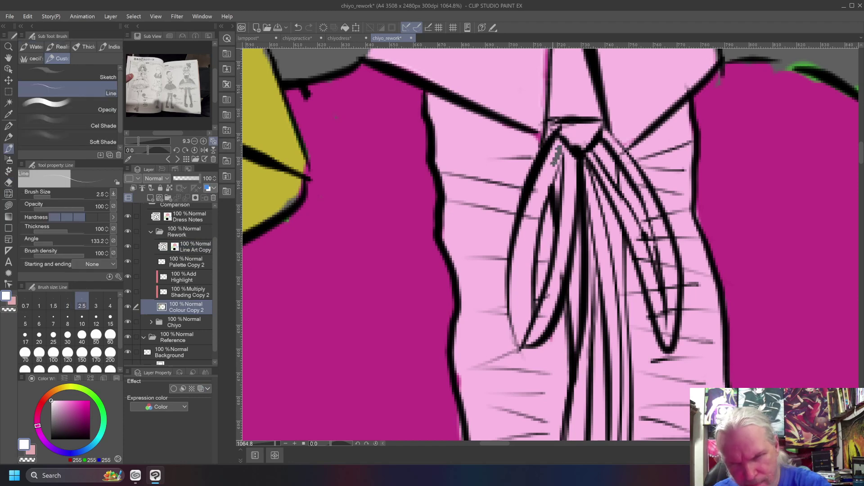
Try to paint the upper outer band of the bow's left loop white with the size 2.5 Line brush.
mouse_move(559, 147)
mouse_down()
mouse_move(560, 147)
mouse_move(522, 234)
mouse_up()
drag(545, 178, 523, 248)
drag(552, 158, 529, 244)
mouse_move(545, 187)
mouse_down()
mouse_move(520, 246)
mouse_move(525, 239)
mouse_up()
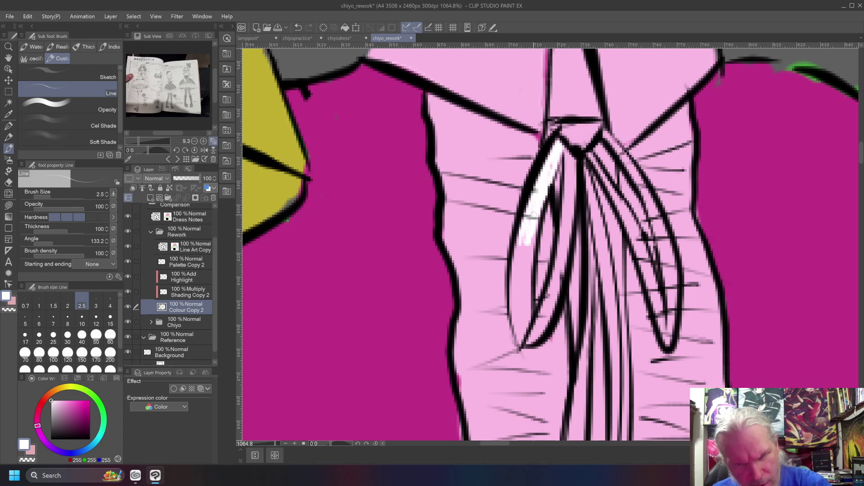
Try to extend the white down the left loop's outer band with the Line brush on the Line Art Copy layer.
key(e)
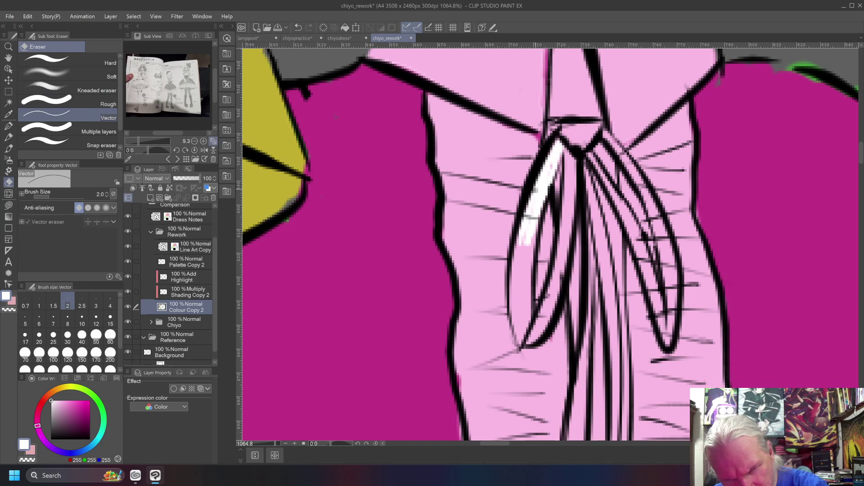
click(188, 258)
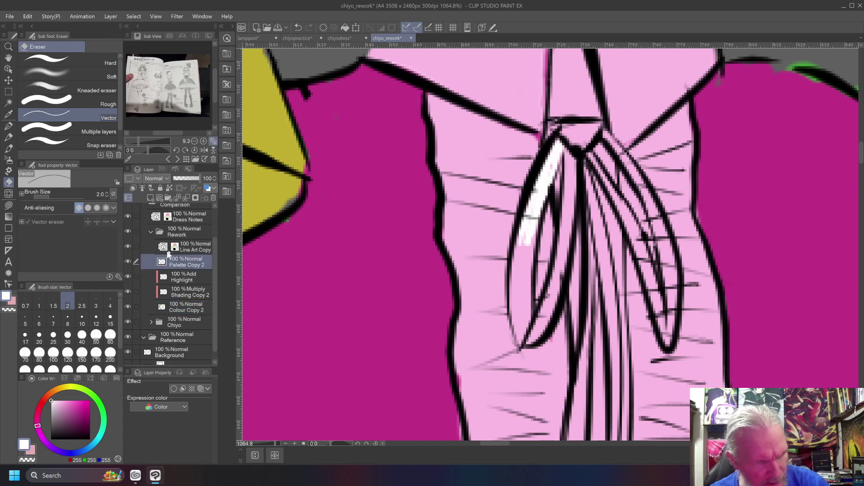
click(191, 247)
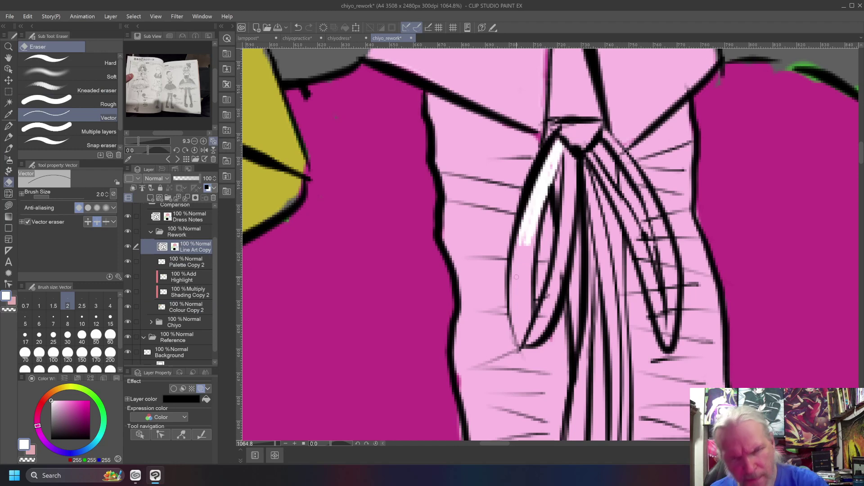
key(b)
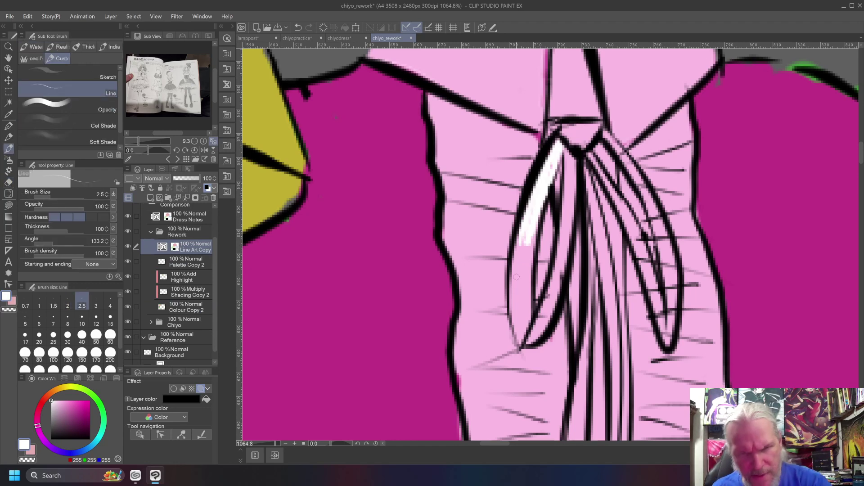
drag(531, 231, 530, 264)
drag(538, 215, 531, 277)
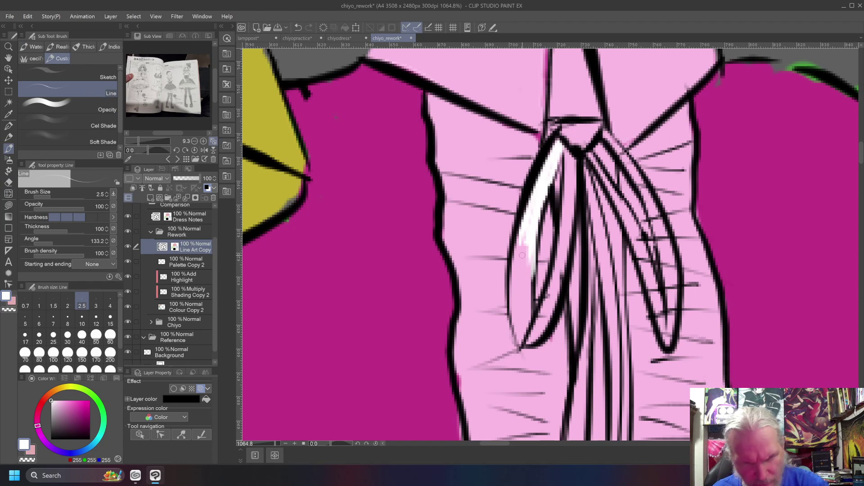
mouse_move(530, 261)
mouse_down()
mouse_move(527, 282)
mouse_move(531, 252)
mouse_move(531, 321)
mouse_up()
drag(531, 272, 525, 338)
mouse_move(524, 243)
mouse_down()
mouse_move(527, 287)
mouse_move(526, 277)
mouse_move(512, 299)
mouse_up()
mouse_move(518, 250)
mouse_down()
mouse_move(513, 311)
mouse_move(522, 344)
mouse_move(518, 281)
mouse_up()
drag(522, 314, 517, 250)
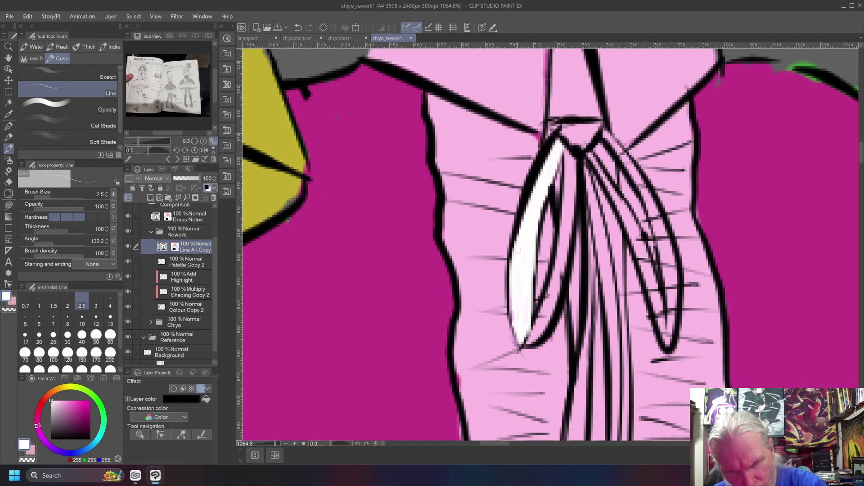
Try to paint the inner band of the bow's left loop white, from its lower tip up to the knot.
drag(531, 340, 566, 260)
drag(547, 315, 566, 238)
drag(561, 283, 568, 195)
drag(570, 245, 570, 177)
drag(564, 214, 565, 146)
drag(568, 183, 569, 153)
drag(572, 159, 571, 153)
drag(573, 211, 574, 156)
drag(576, 185, 575, 158)
mouse_move(571, 234)
mouse_down()
mouse_move(573, 184)
mouse_move(590, 153)
mouse_up()
Try to paint both bands of the bow's right loop and the knot white with the Line brush.
mouse_move(614, 196)
mouse_down()
mouse_move(588, 156)
mouse_move(625, 218)
mouse_up()
mouse_move(639, 247)
mouse_down()
mouse_move(618, 196)
mouse_move(624, 216)
mouse_up()
mouse_move(630, 233)
mouse_down()
mouse_move(602, 182)
mouse_move(640, 268)
mouse_up()
drag(633, 216, 656, 293)
drag(640, 257, 665, 334)
mouse_move(658, 297)
mouse_down()
mouse_move(665, 334)
mouse_move(675, 339)
mouse_up()
drag(672, 282, 673, 328)
drag(673, 261, 676, 310)
mouse_move(666, 238)
mouse_down()
mouse_move(671, 309)
mouse_move(668, 270)
mouse_up()
drag(652, 210, 675, 263)
drag(634, 175, 662, 230)
drag(641, 189, 651, 214)
mouse_move(628, 165)
mouse_down()
mouse_move(662, 240)
mouse_move(655, 232)
mouse_up()
mouse_move(601, 131)
mouse_down()
mouse_move(635, 169)
mouse_move(598, 127)
mouse_move(583, 149)
mouse_move(563, 144)
mouse_move(565, 127)
mouse_move(581, 127)
mouse_move(587, 137)
mouse_move(568, 125)
mouse_move(588, 124)
mouse_move(557, 134)
mouse_move(561, 127)
mouse_up()
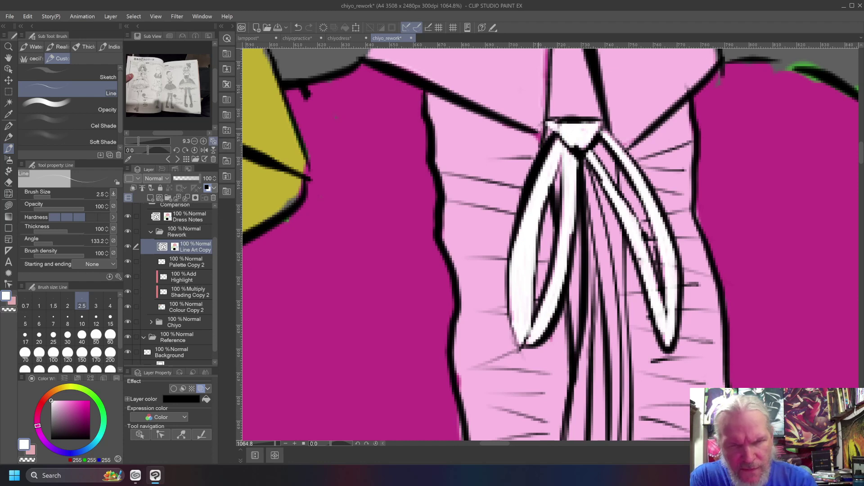
Try to paint the right ribbon tail white from the knot down to its lower end.
drag(584, 165, 586, 176)
drag(588, 187, 602, 259)
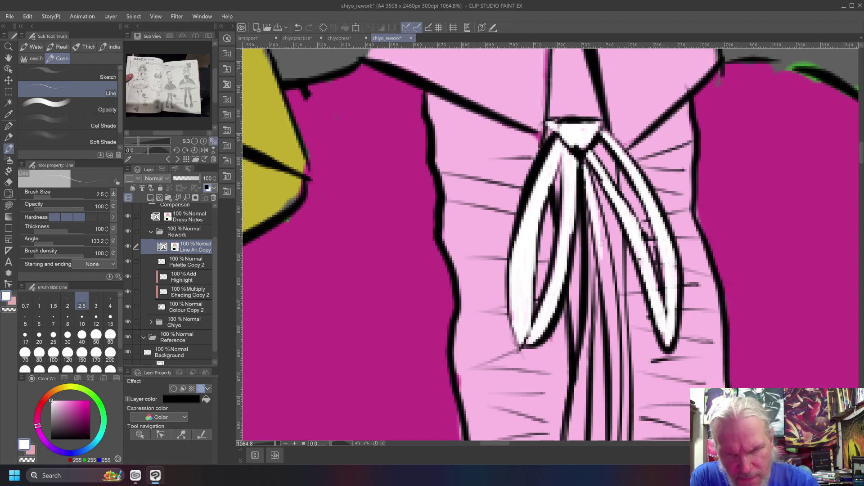
mouse_move(593, 202)
mouse_down()
mouse_move(607, 280)
mouse_move(594, 206)
mouse_move(612, 309)
mouse_up()
drag(595, 250, 616, 321)
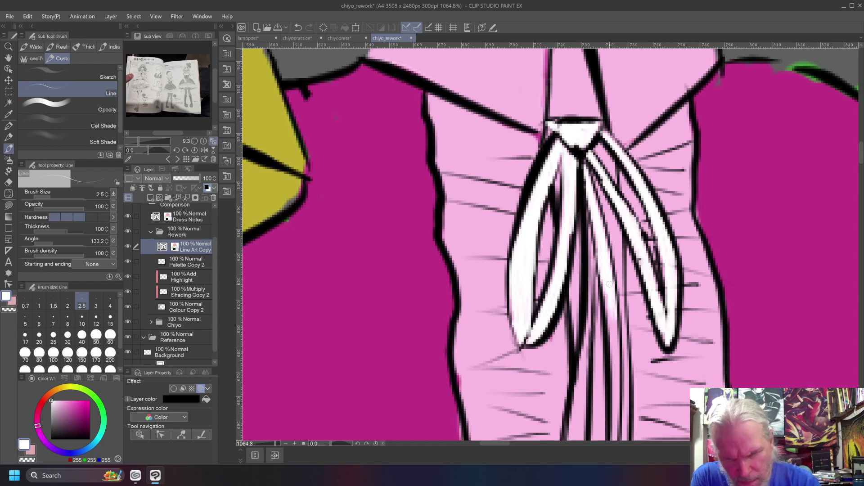
mouse_move(609, 284)
mouse_down()
mouse_move(484, 223)
mouse_move(496, 190)
mouse_move(565, 106)
mouse_up()
mouse_move(563, 76)
mouse_down()
mouse_move(574, 142)
mouse_move(566, 179)
mouse_up()
drag(567, 147, 568, 226)
drag(568, 197, 564, 283)
Try to paint the left ribbon tail white down to its slanted end.
mouse_move(567, 227)
mouse_down()
mouse_move(571, 199)
mouse_move(564, 254)
mouse_move(521, 259)
mouse_move(527, 275)
mouse_move(531, 241)
mouse_up()
drag(521, 288, 540, 187)
drag(539, 218, 537, 153)
mouse_move(536, 194)
mouse_down()
mouse_move(542, 106)
mouse_move(508, 293)
mouse_move(519, 177)
mouse_up()
drag(514, 235, 525, 190)
drag(512, 295, 531, 198)
drag(515, 275, 532, 159)
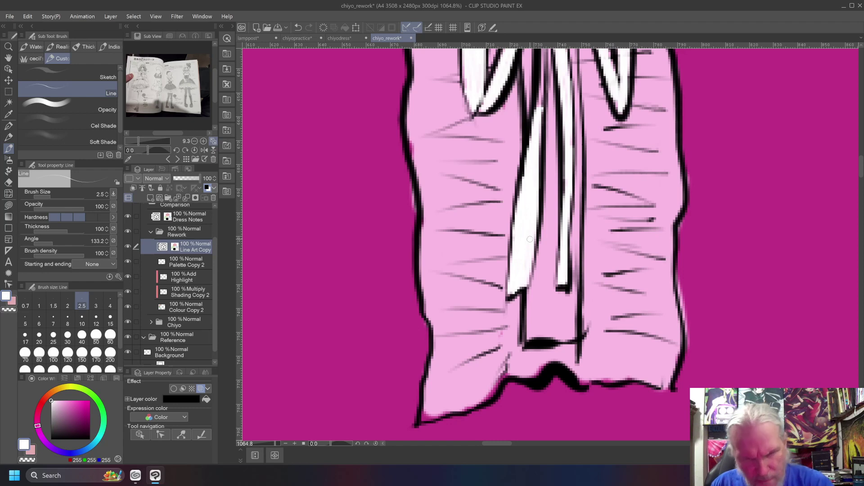
drag(508, 189, 527, 439)
drag(561, 310, 557, 187)
drag(566, 276, 565, 229)
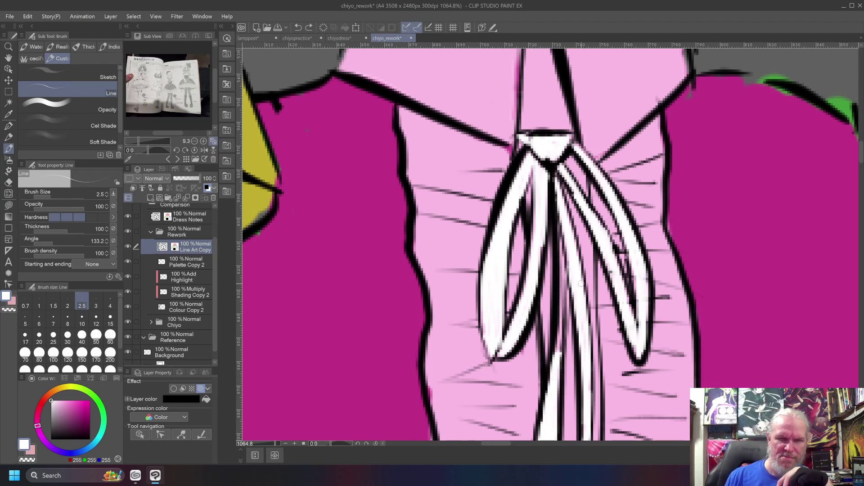
Undo all the white brush strokes on the ribbon tails, the knot and both loops of the bow.
key(ctrl+z)
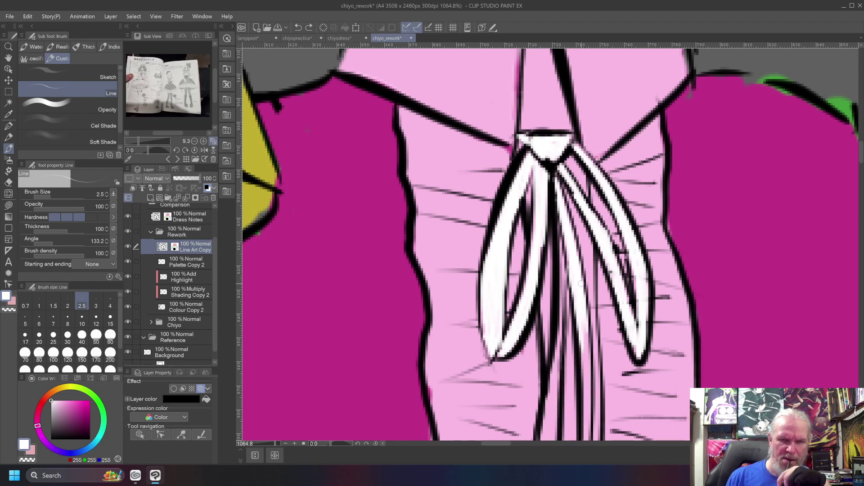
mouse_move(582, 286)
mouse_down()
mouse_move(579, 270)
mouse_move(581, 315)
mouse_up()
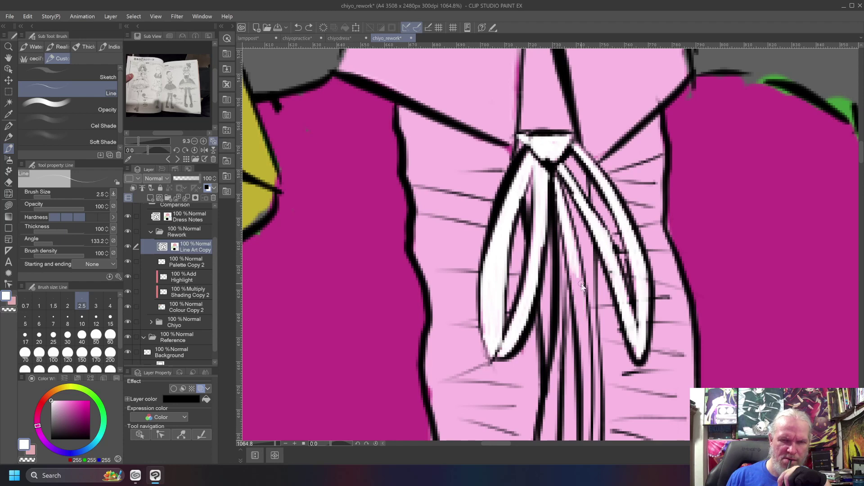
key(ctrl+z)
key(ctrl+z)
key(ctrl+z)
key(ctrl+z)
key(ctrl+z)
key(ctrl+z)
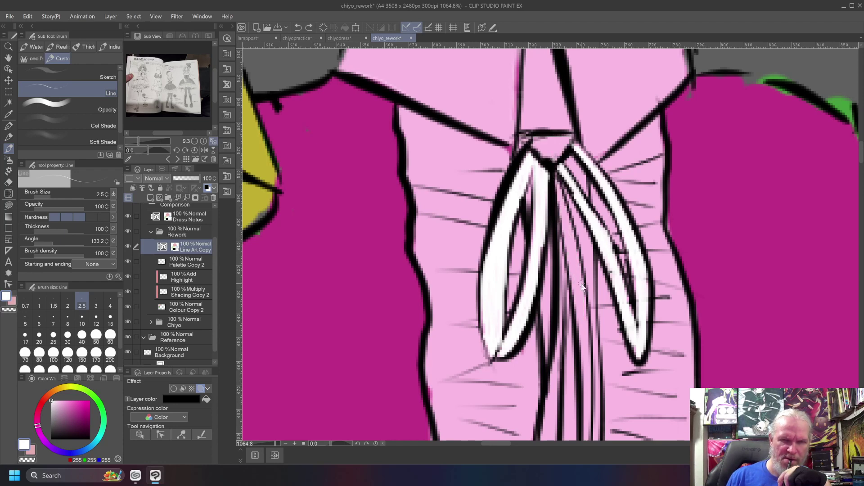
key(ctrl+z)
key(ctrl+z)
key(ctrl+z)
key(ctrl+z)
key(ctrl+z)
key(ctrl+z)
key(ctrl+z)
key(ctrl+z)
key(ctrl+z)
key(ctrl+z)
key(ctrl+z)
key(ctrl+z)
key(ctrl+z)
key(ctrl+z)
key(ctrl+z)
key(ctrl+z)
key(ctrl+z)
key(ctrl+z)
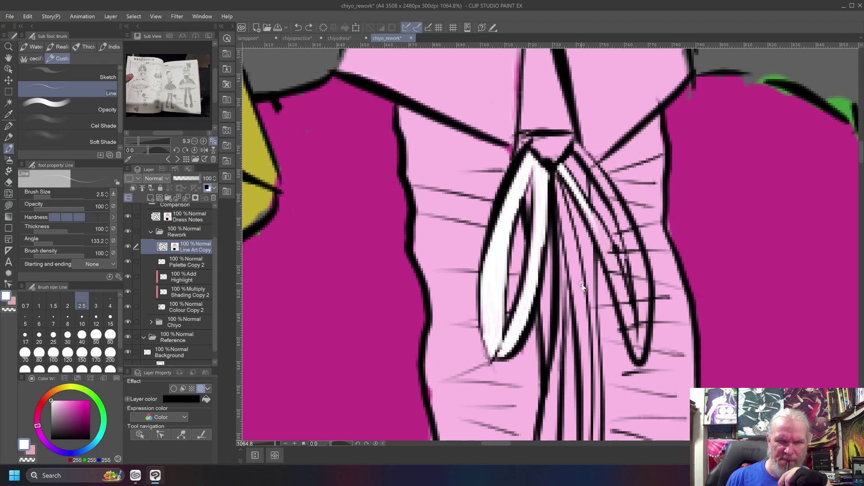
key(ctrl+z)
key(ctrl+z)
key(ctrl+z)
key(ctrl+z)
key(ctrl+z)
key(ctrl+z)
key(ctrl+z)
key(ctrl+z)
key(ctrl+z)
key(ctrl+z)
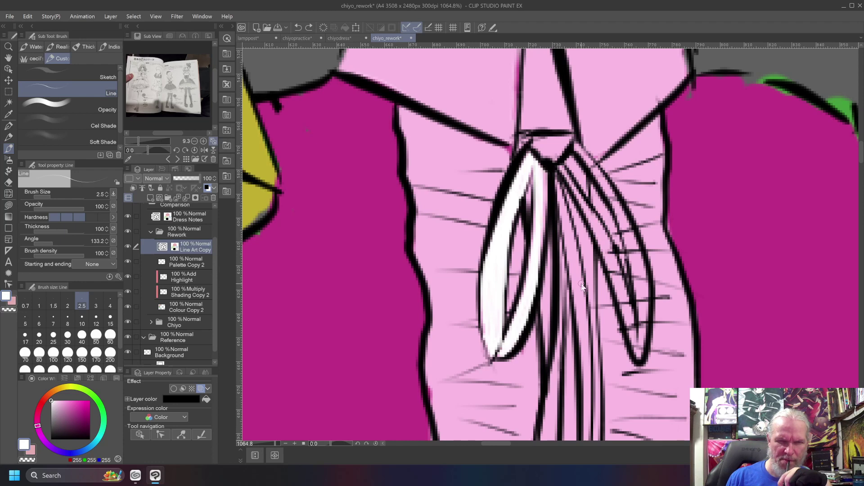
key(ctrl+z)
key(ctrl+z)
key(ctrl+z)
key(ctrl+z)
key(ctrl+z)
key(ctrl+z)
key(ctrl+z)
key(ctrl+z)
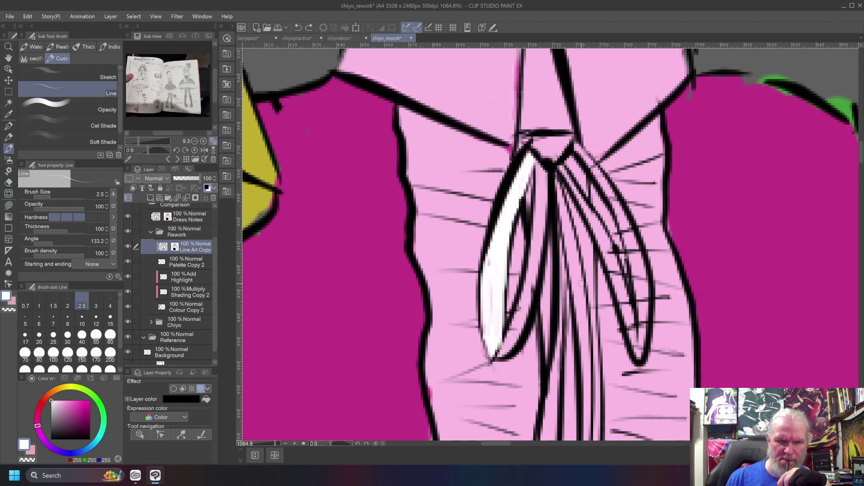
key(ctrl+z)
key(ctrl+z)
key(ctrl+z)
key(ctrl+z)
key(ctrl+z)
key(ctrl+z)
key(ctrl+z)
key(ctrl+z)
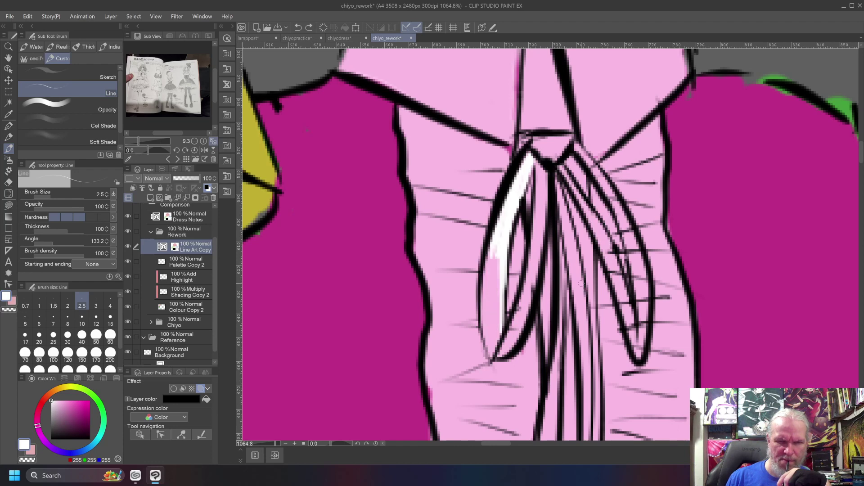
key(ctrl+z)
key(ctrl+z)
key(ctrl+z)
key(ctrl+z)
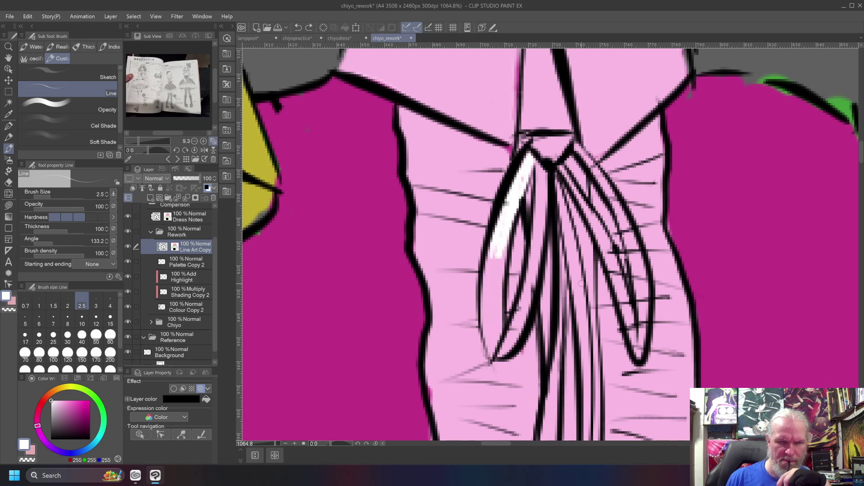
key(ctrl+z)
key(ctrl+z)
key(ctrl+z)
key(ctrl+z)
key(ctrl+z)
key(ctrl+z)
key(ctrl+z)
key(ctrl+z)
key(ctrl+z)
key(ctrl+z)
key(ctrl+z)
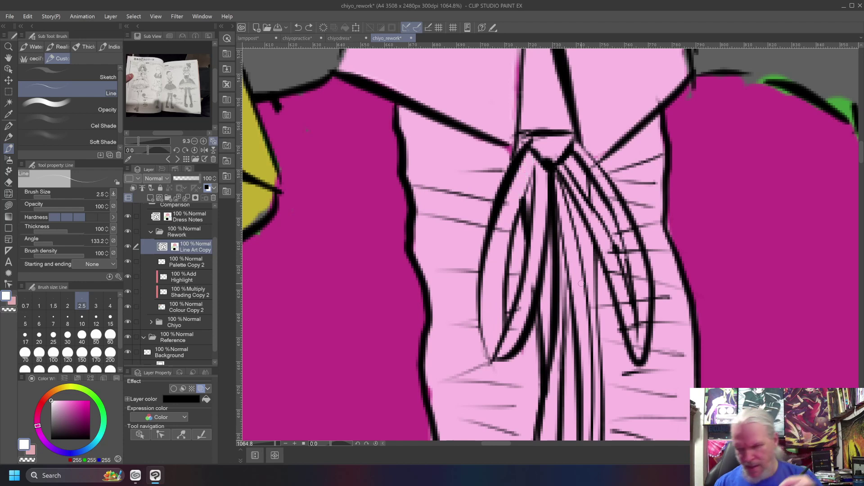
Erase the ruffle lines crossing the bow's right loop on the Line Art Copy layer with the size 2 Vector eraser.
key(e)
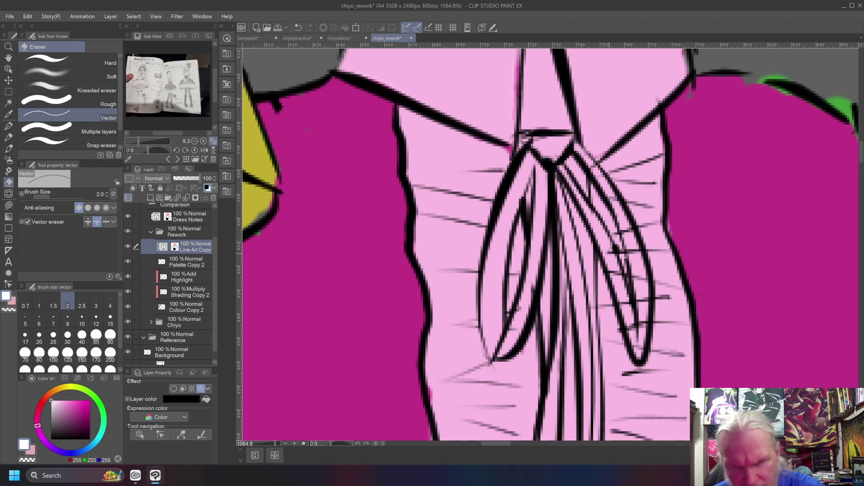
drag(610, 251, 609, 257)
drag(623, 298, 632, 324)
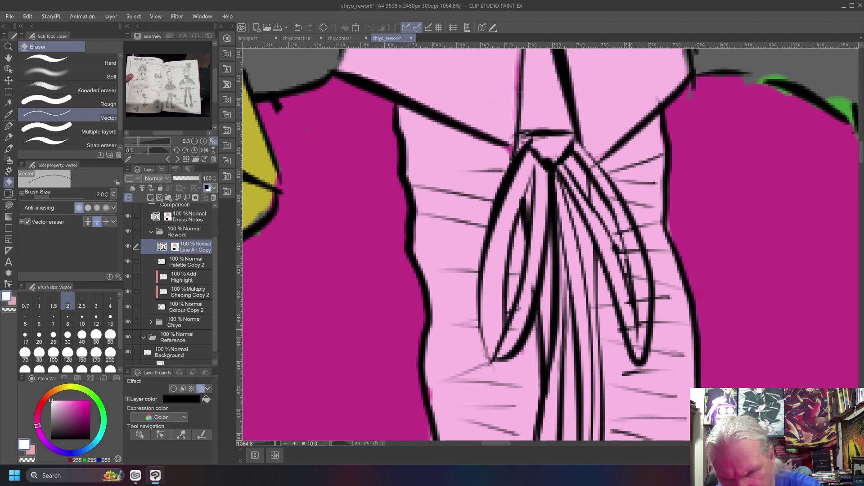
drag(635, 292, 642, 312)
drag(638, 255, 629, 235)
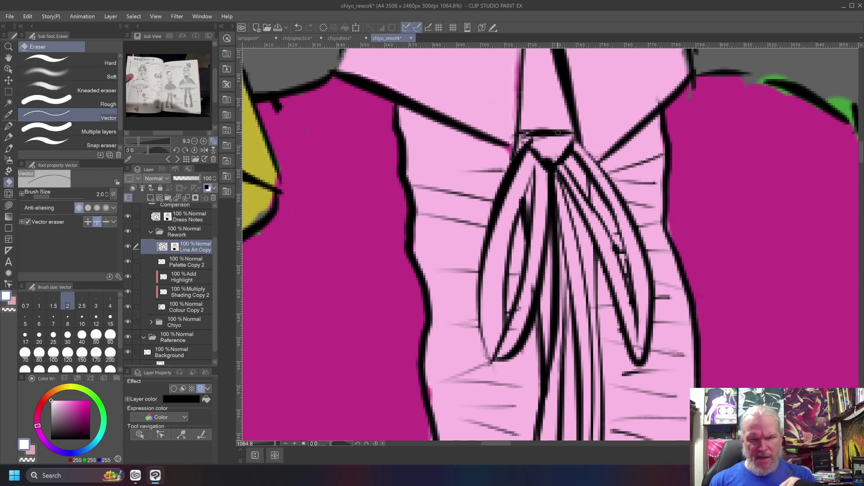
Lasso-fill the bow's knot and both loops white on the Colour Copy 2 layer.
click(187, 305)
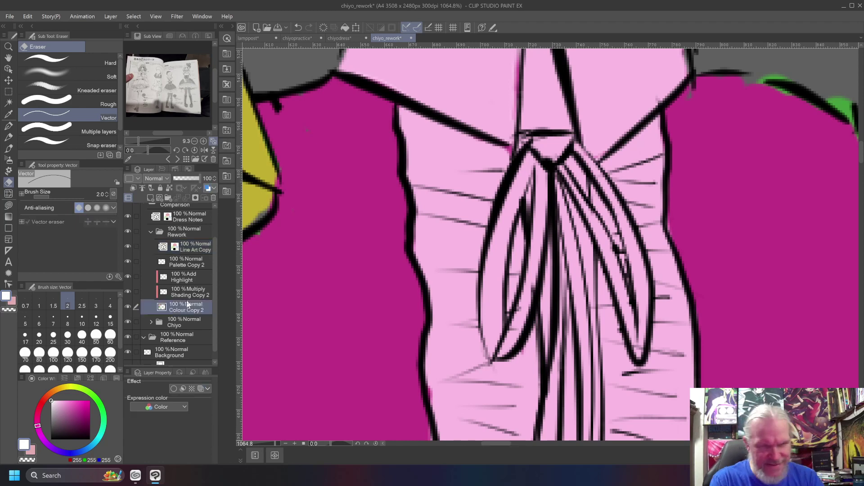
key(b)
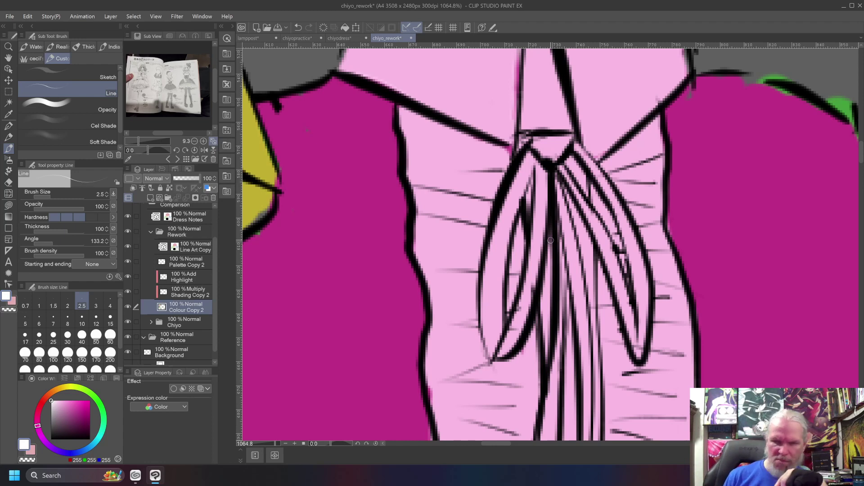
key(b)
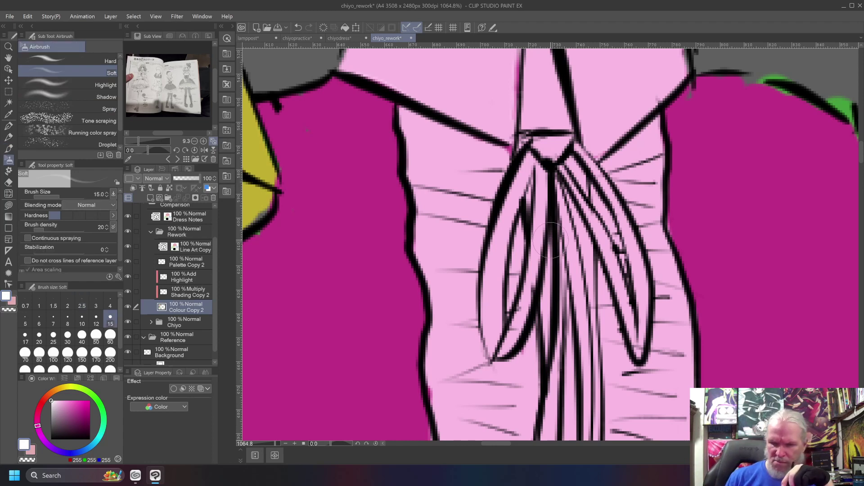
key(g)
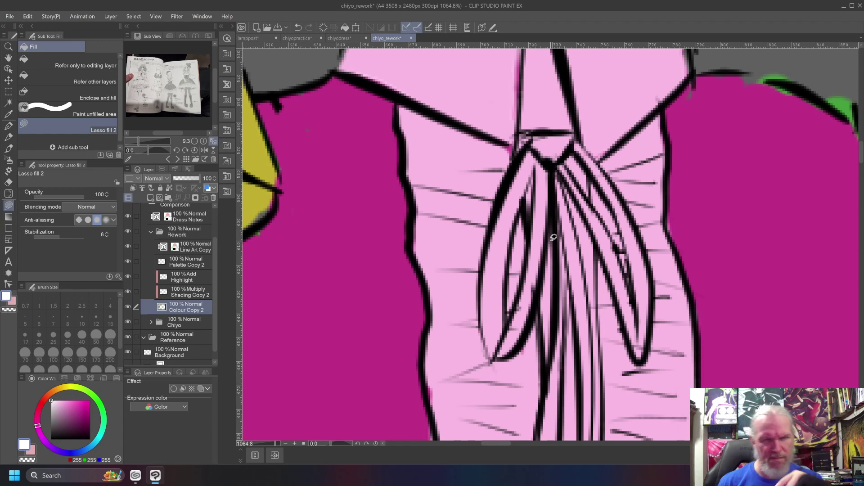
mouse_move(560, 167)
mouse_down()
mouse_move(596, 223)
mouse_move(629, 332)
mouse_move(645, 353)
mouse_move(656, 305)
mouse_move(648, 247)
mouse_move(584, 146)
mouse_move(544, 128)
mouse_up()
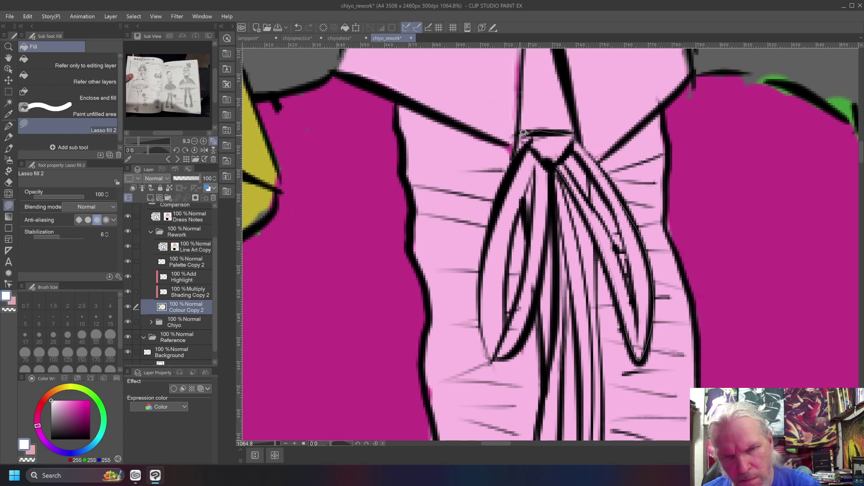
drag(528, 140, 560, 168)
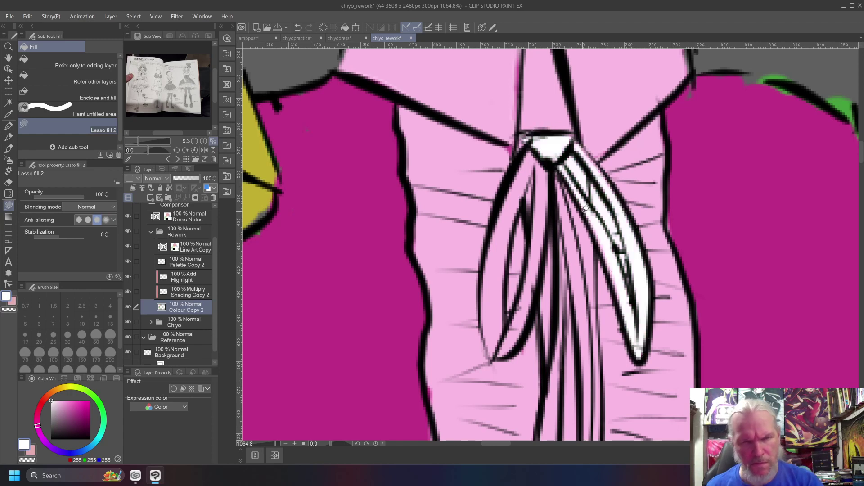
mouse_move(525, 142)
mouse_down()
mouse_move(499, 201)
mouse_move(484, 306)
mouse_move(488, 348)
mouse_move(511, 359)
mouse_move(536, 310)
mouse_move(557, 137)
mouse_up()
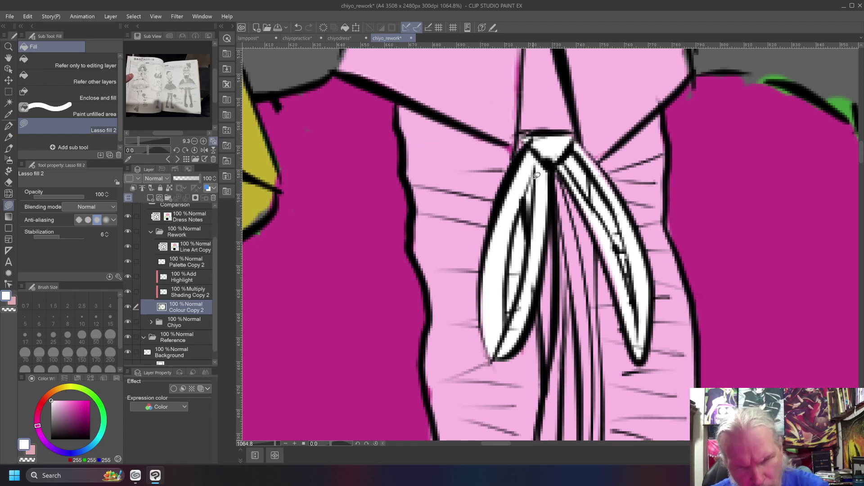
Lasso-fill the openings inside both bow loops with the placket's light pink.
drag(537, 170, 512, 275)
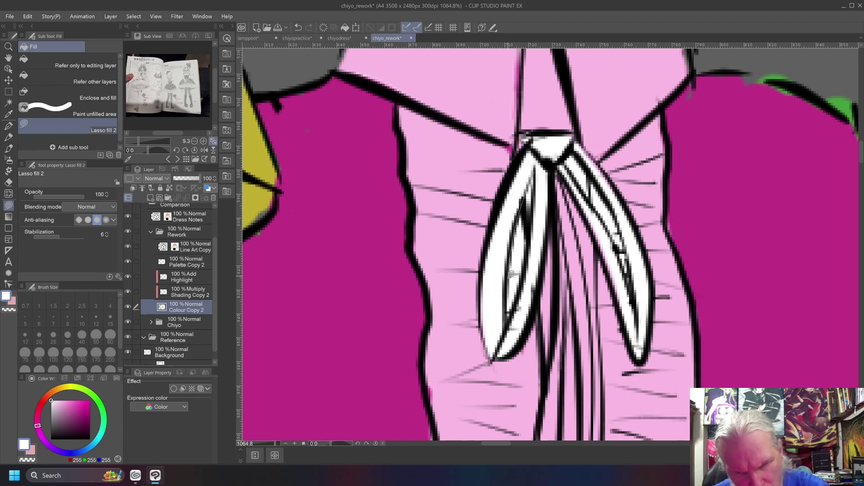
mouse_move(511, 309)
mouse_down()
mouse_move(531, 259)
mouse_move(540, 164)
mouse_up()
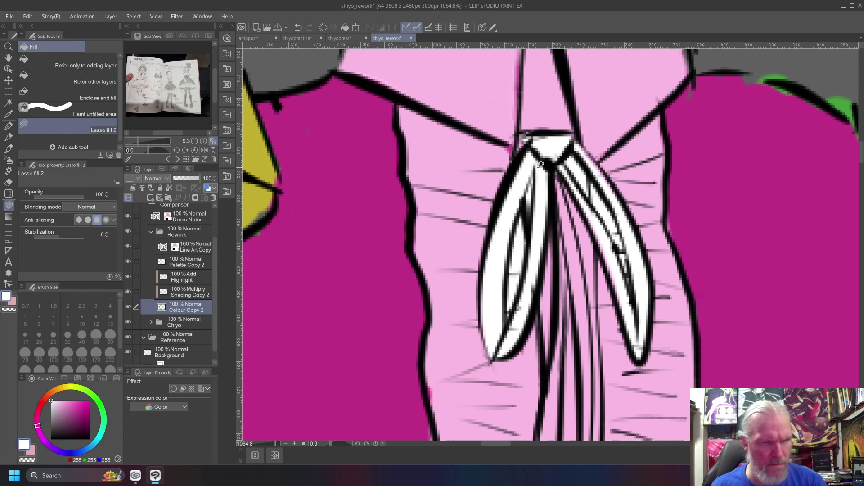
alt+click(442, 143)
mouse_move(535, 168)
mouse_down()
mouse_move(512, 250)
mouse_move(507, 301)
mouse_move(518, 306)
mouse_move(542, 158)
mouse_up()
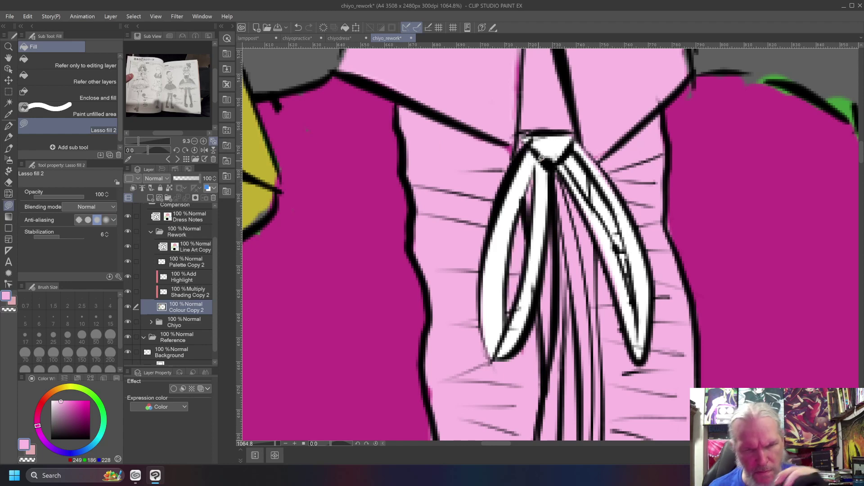
mouse_move(564, 159)
mouse_down()
mouse_move(614, 238)
mouse_move(637, 308)
mouse_move(616, 221)
mouse_move(580, 159)
mouse_move(565, 157)
mouse_up()
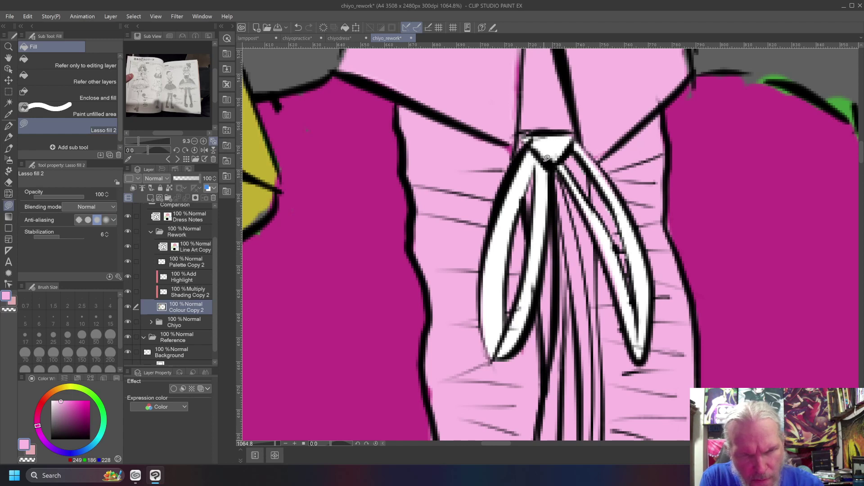
Lasso-fill both hanging ribbon tails white, from below the knot down to their lower ends.
alt+click(546, 225)
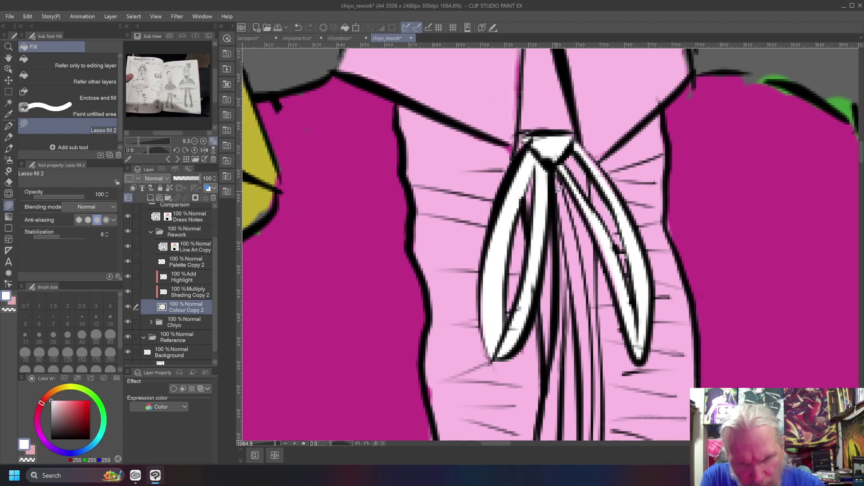
mouse_move(558, 197)
mouse_down()
mouse_move(592, 388)
mouse_move(579, 233)
mouse_up()
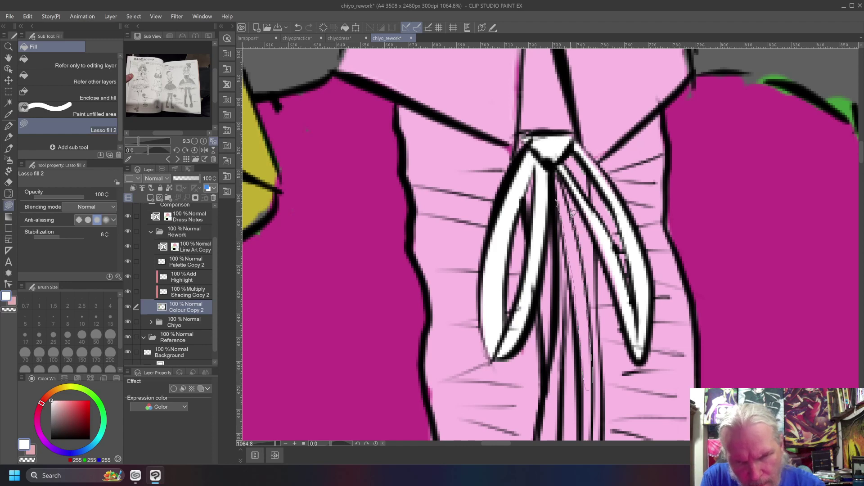
drag(569, 193, 560, 181)
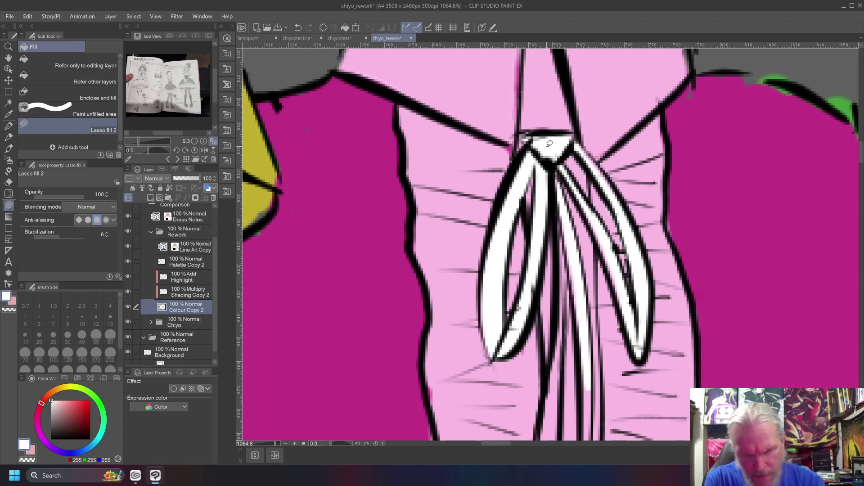
drag(467, 386, 406, 170)
drag(522, 169, 524, 206)
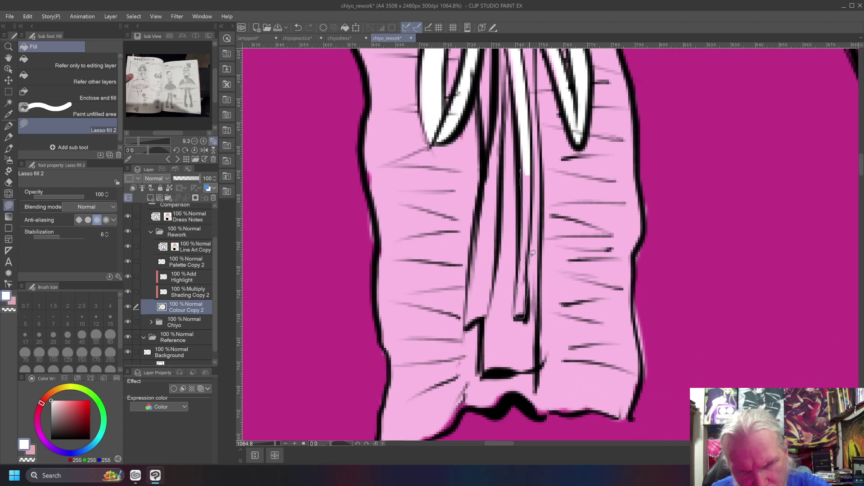
drag(535, 186, 533, 163)
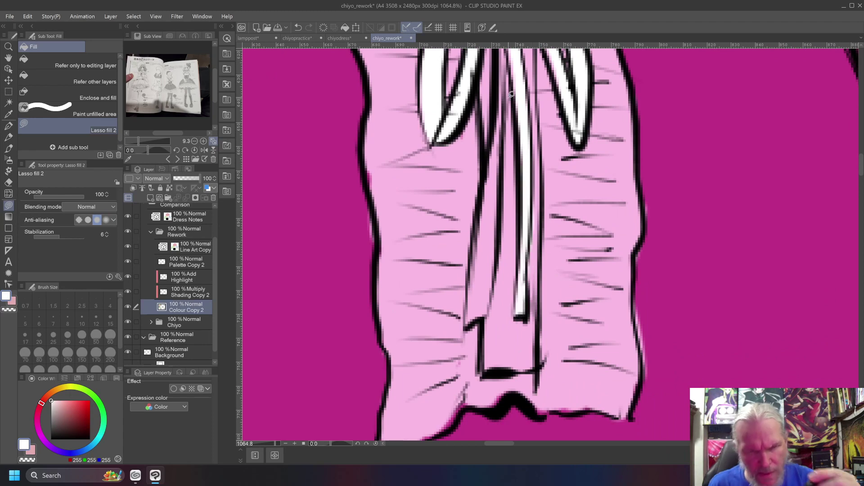
mouse_move(491, 59)
mouse_down()
mouse_move(467, 295)
mouse_move(479, 320)
mouse_up()
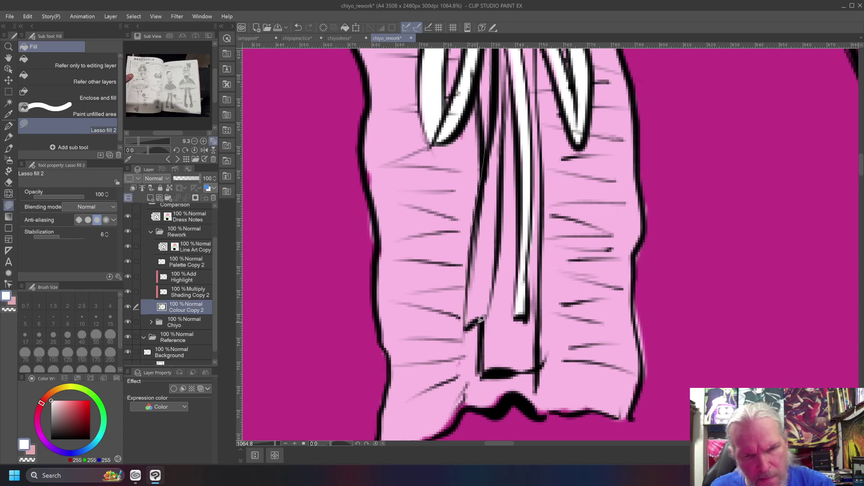
mouse_move(497, 286)
mouse_down()
mouse_move(508, 68)
mouse_move(438, 258)
mouse_move(455, 367)
mouse_move(514, 204)
mouse_move(517, 153)
mouse_move(517, 253)
mouse_up()
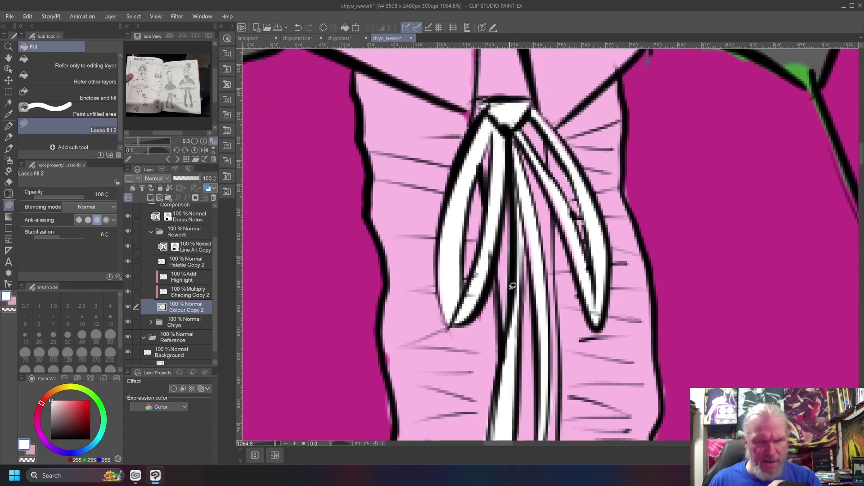
Clean up the gaps between the bow's loops and tails with light pink, using the size 2.5 Line brush.
scroll(512, 286, up, 6)
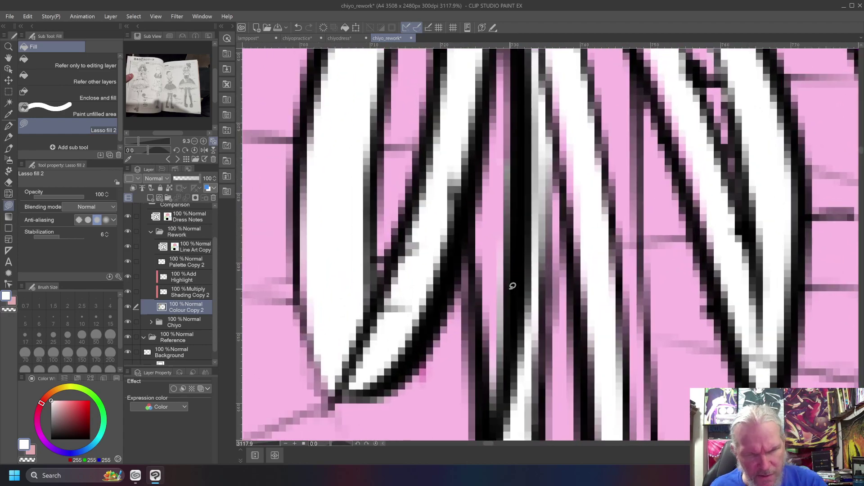
alt+click(490, 251)
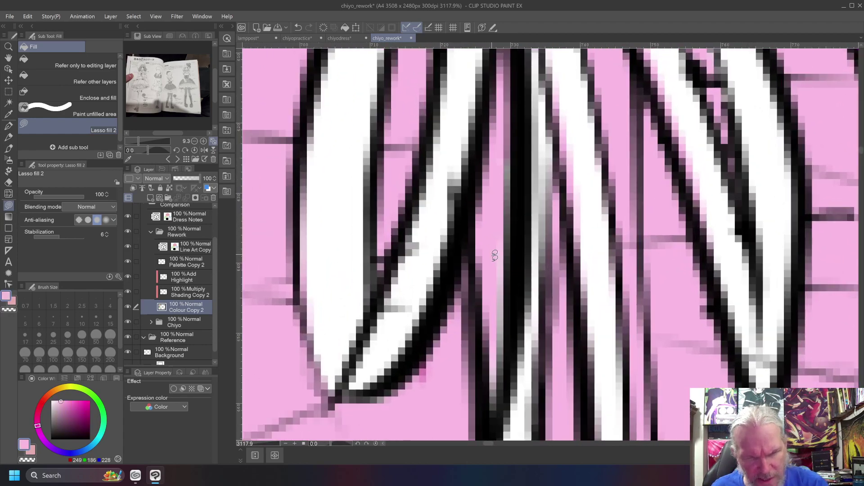
key(b)
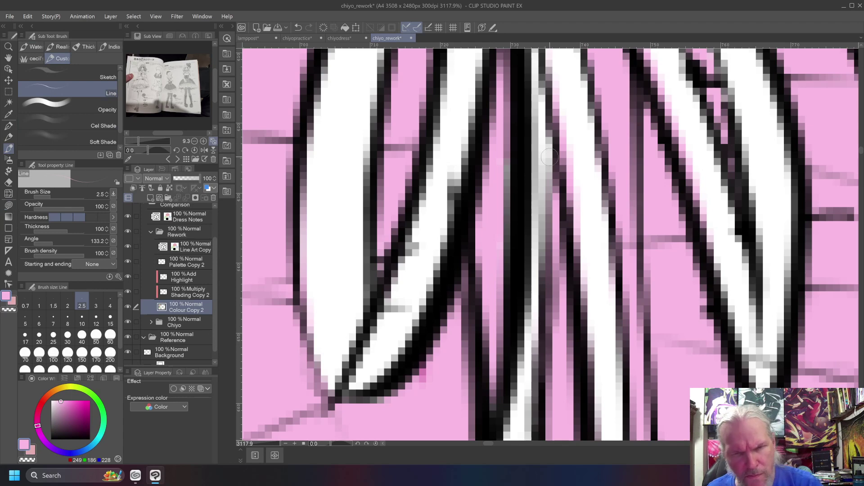
mouse_move(457, 416)
mouse_down()
mouse_move(449, 177)
mouse_move(457, 109)
mouse_up()
drag(444, 295, 434, 164)
mouse_move(428, 309)
mouse_down()
mouse_move(405, 152)
mouse_move(419, 279)
mouse_move(424, 227)
mouse_move(414, 375)
mouse_up()
mouse_move(547, 277)
mouse_down()
mouse_move(544, 251)
mouse_move(498, 241)
mouse_move(385, 305)
mouse_up()
drag(478, 179, 482, 363)
mouse_move(486, 197)
mouse_down()
mouse_move(486, 232)
mouse_move(468, 256)
mouse_up()
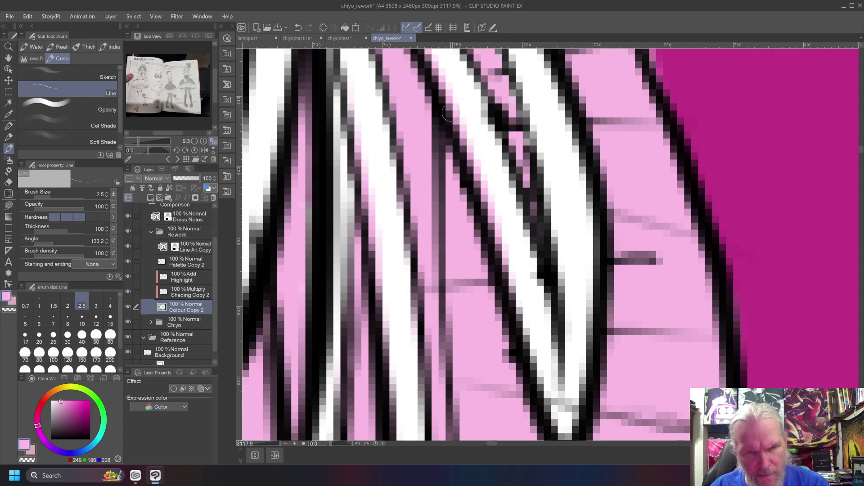
Paint the leftover pink edges of the bow's right loop white with the Line brush.
alt+click(494, 177)
drag(462, 115, 511, 297)
mouse_move(453, 124)
mouse_down()
mouse_move(432, 59)
mouse_move(422, 55)
mouse_move(490, 258)
mouse_up()
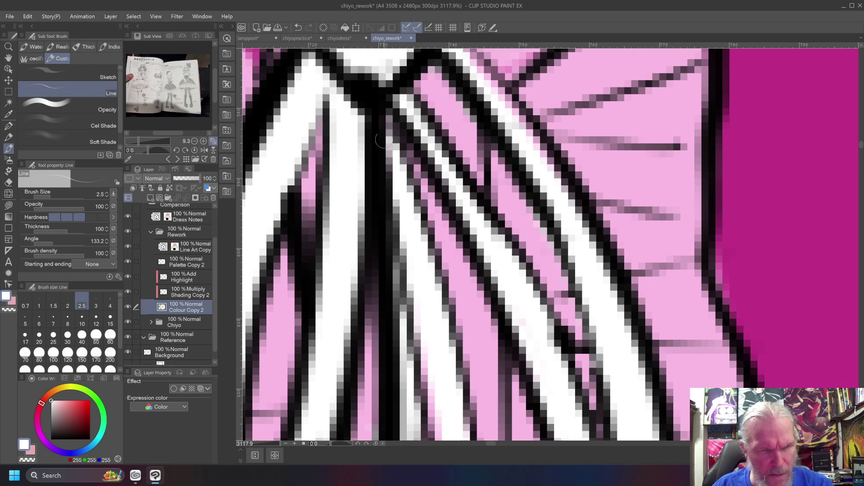
Draw black fold lines on the bodice on both sides of the placket, on the Line Art Copy layer with the size 8 Line brush.
scroll(405, 275, down, 15)
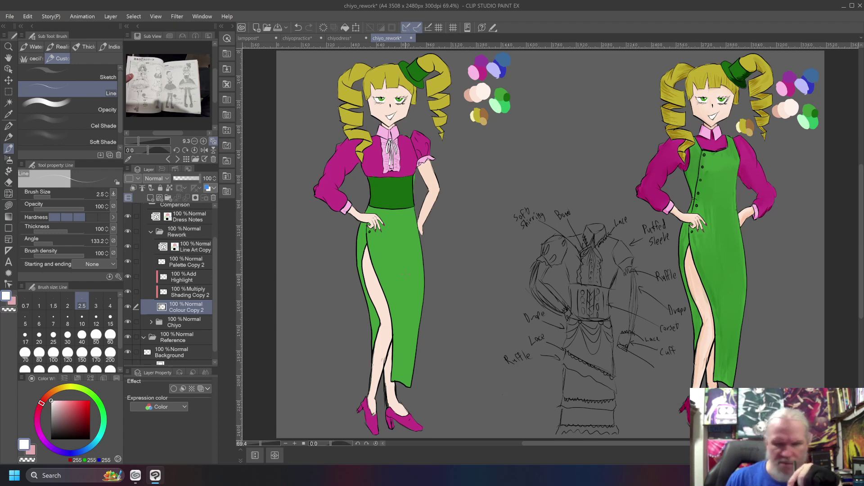
scroll(404, 273, up, 5)
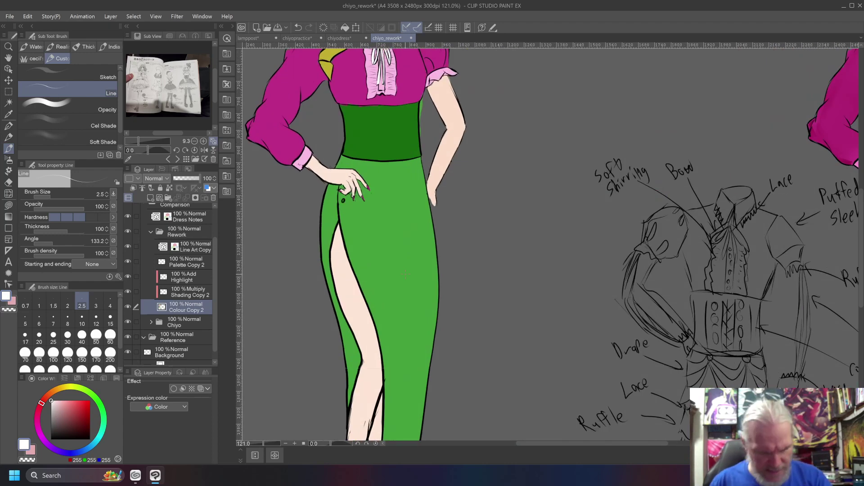
drag(297, 247, 434, 384)
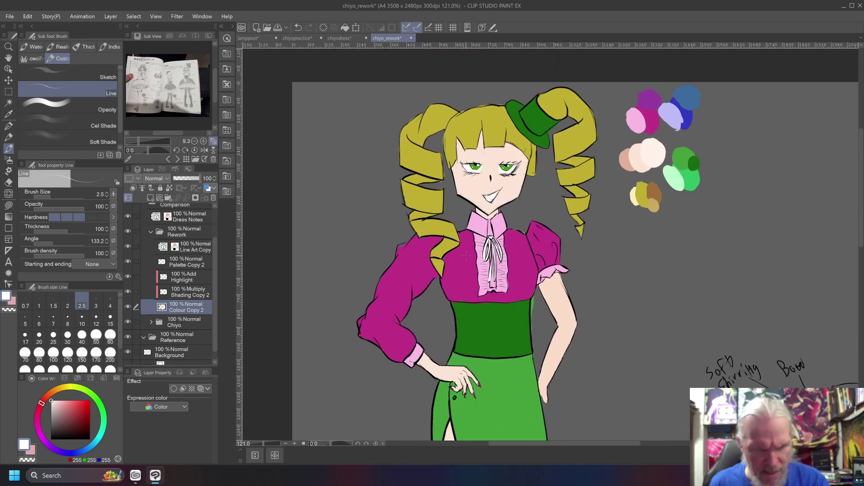
key(d)
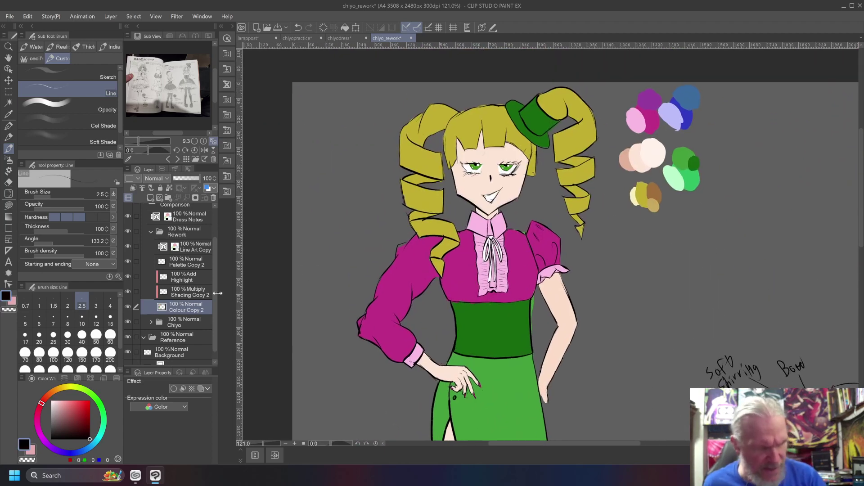
click(182, 250)
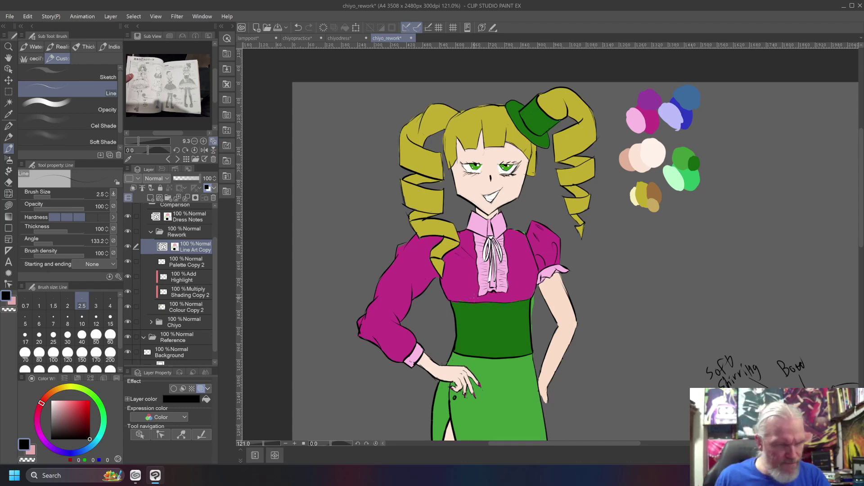
key(ctrl+z)
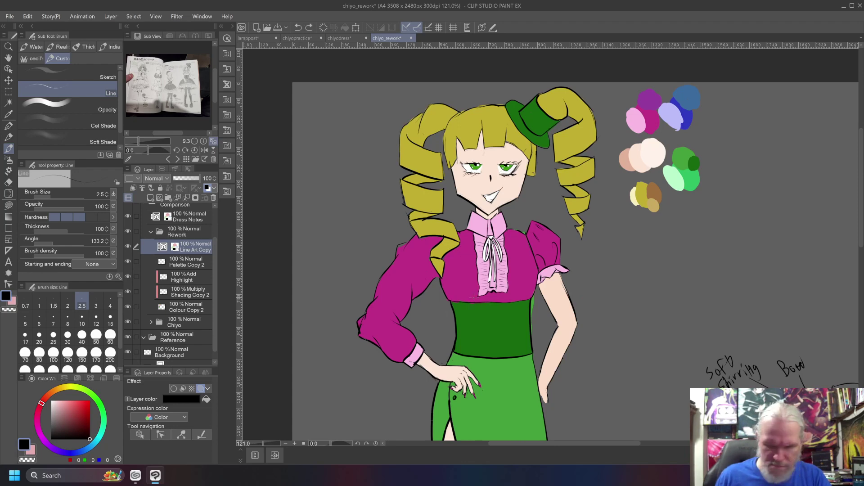
key(bracketright)
key(bracketright)
key(bracketright)
key(bracketright)
key(bracketright)
key(bracketright)
key(bracketright)
key(bracketleft)
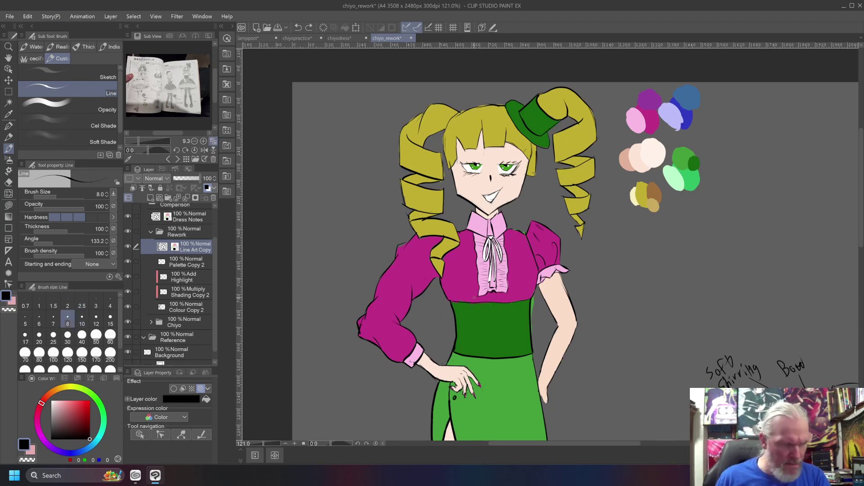
click(457, 256)
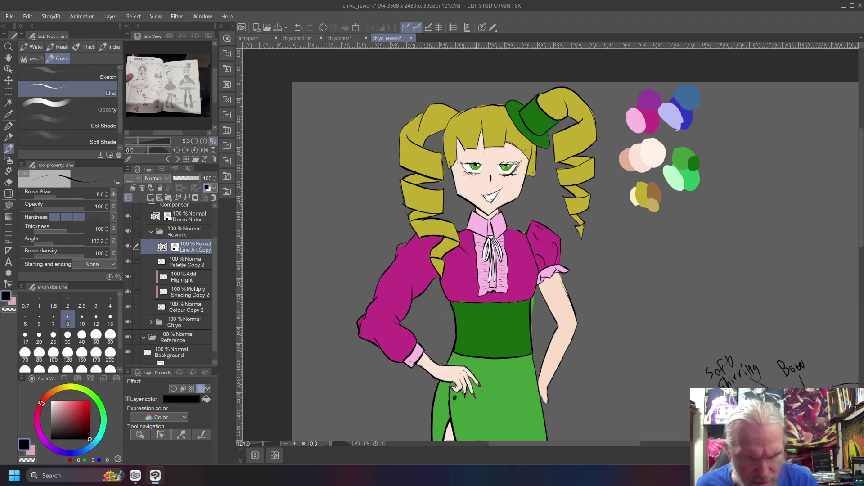
drag(521, 243, 516, 252)
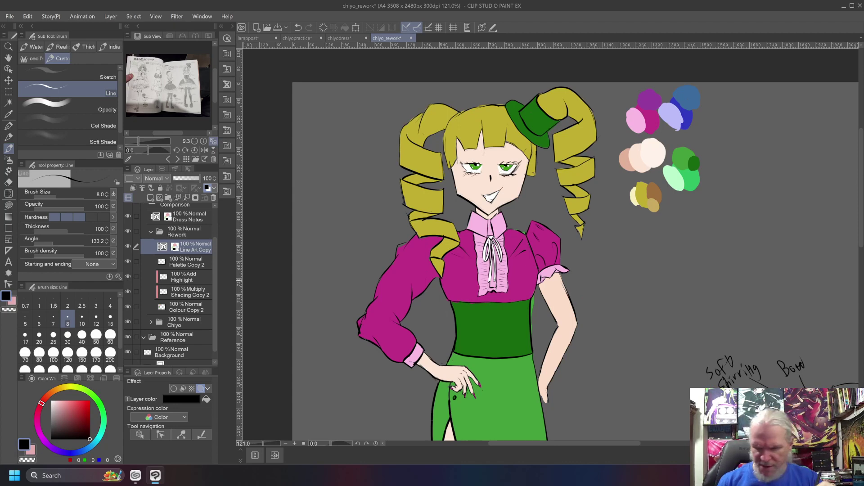
Try to touch up the seam between bodice and waist with dark green sampled from the waist.
scroll(498, 290, up, 10)
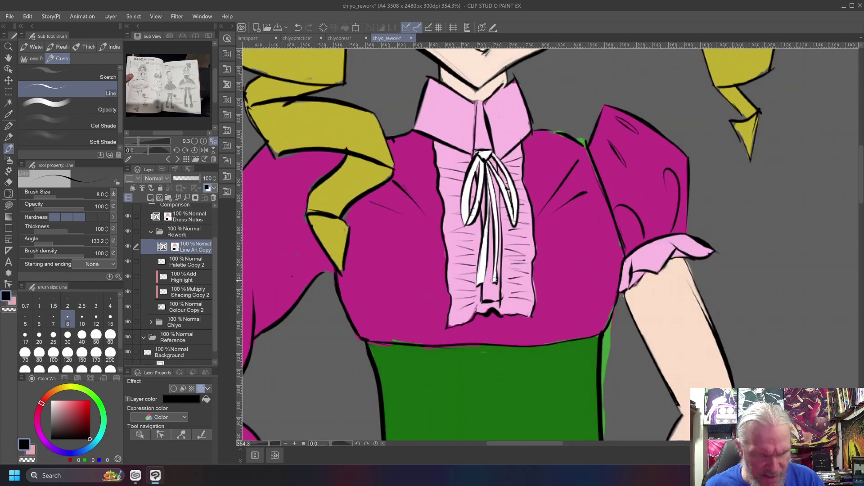
alt+click(420, 376)
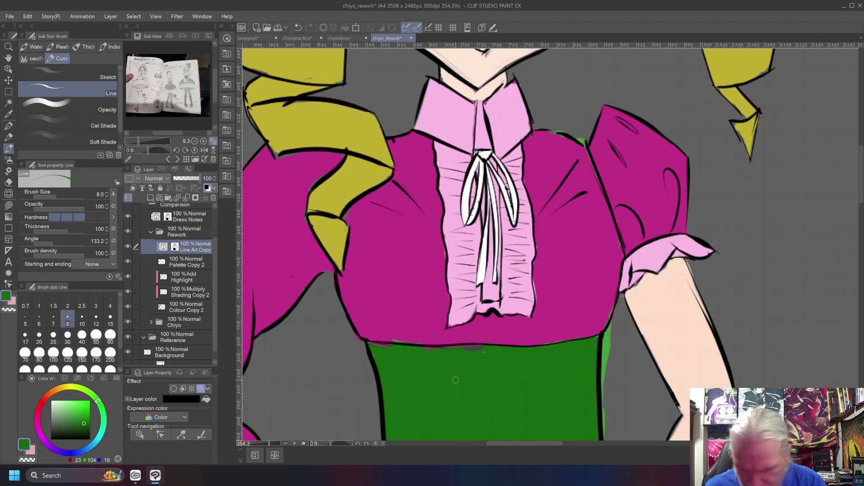
key(ctrl+z)
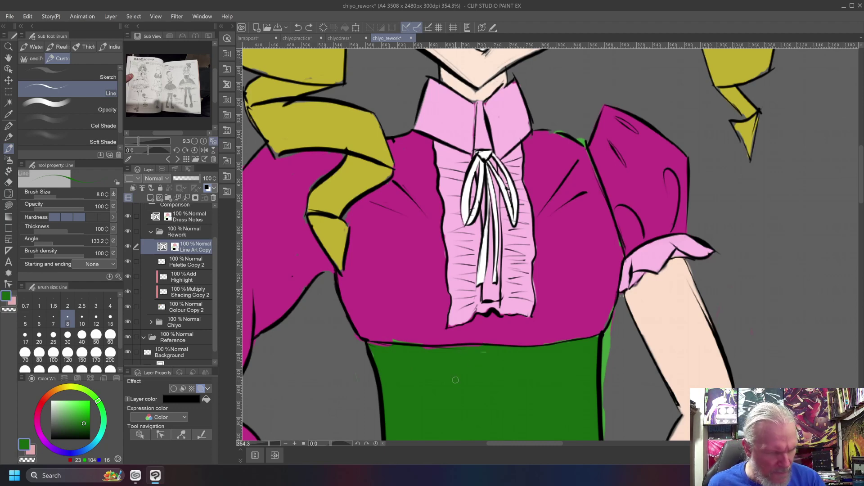
Paint dark green over the magenta spill along the waist's upper edge, on the Colour Copy 2 layer.
click(180, 307)
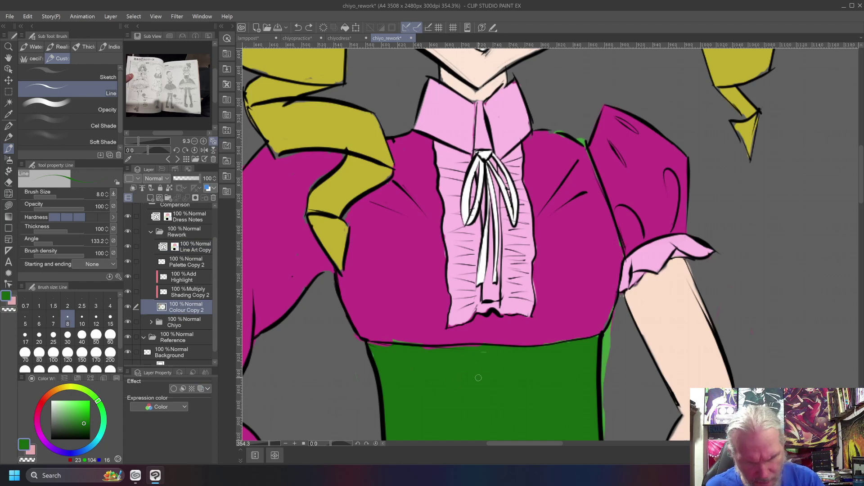
drag(486, 351, 472, 357)
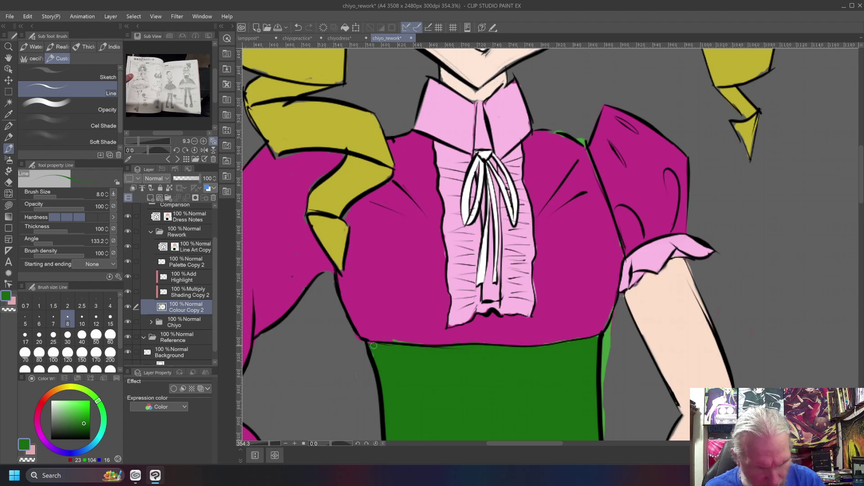
mouse_move(358, 345)
mouse_down()
mouse_move(352, 332)
mouse_move(363, 341)
mouse_up()
Touch up the bodice's lower edge with sampled magenta and remove the light green sliver beside the waist's right edge.
key(c)
alt+click(384, 325)
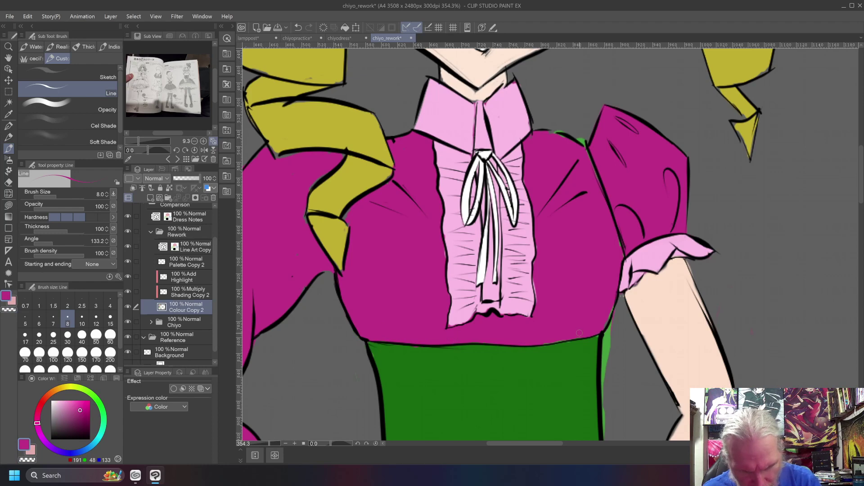
drag(580, 333, 546, 338)
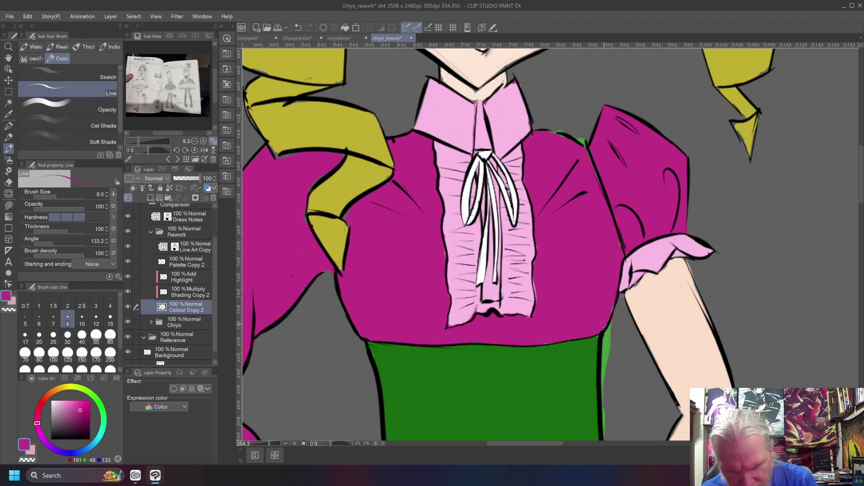
mouse_move(615, 326)
mouse_down()
mouse_move(606, 345)
mouse_move(617, 307)
mouse_move(600, 343)
mouse_move(606, 336)
mouse_move(604, 438)
mouse_up()
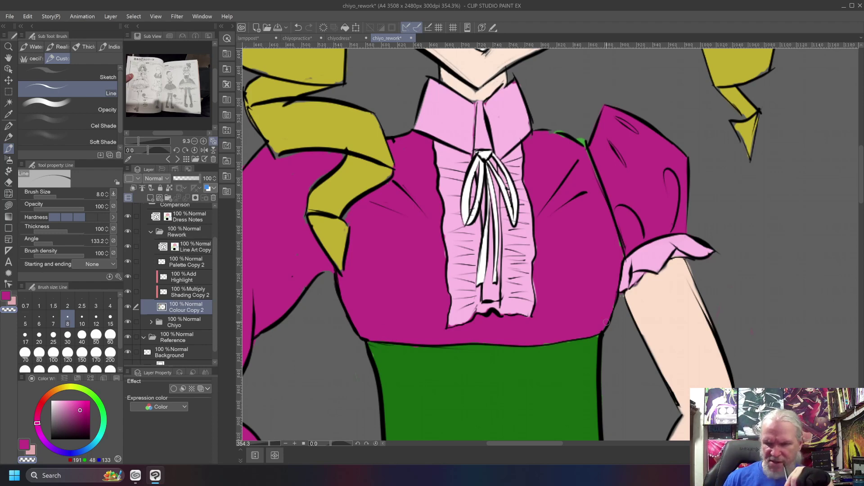
key(ctrl+0)
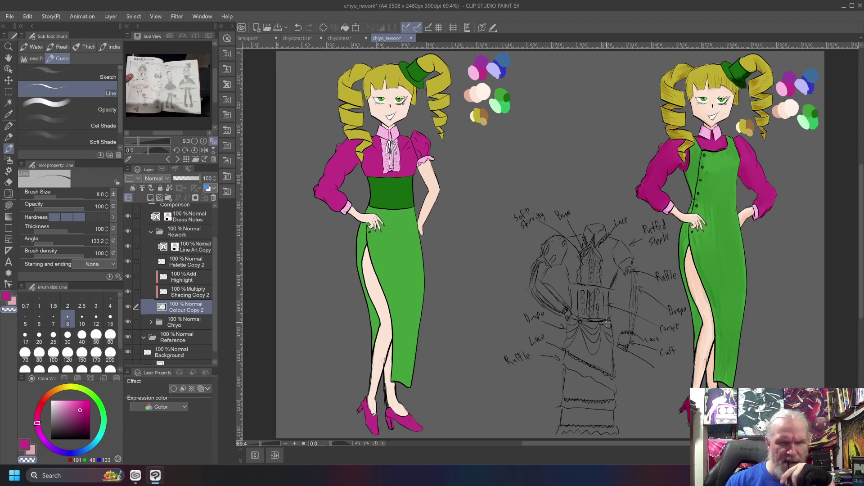
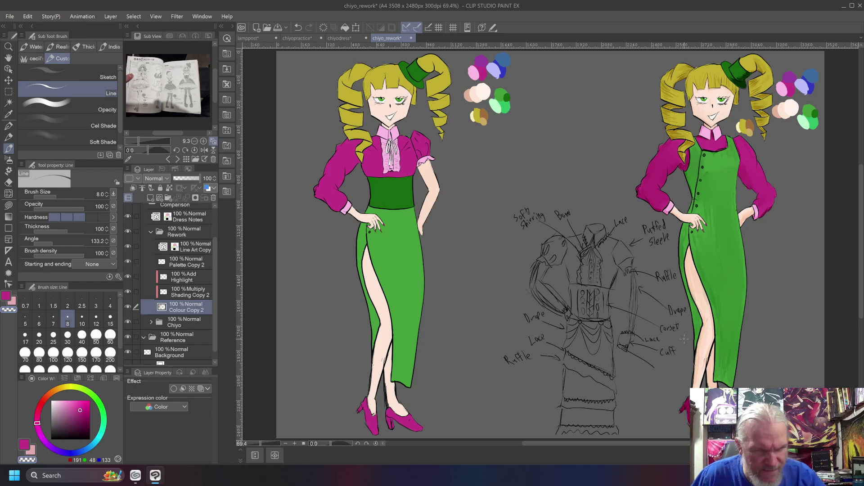
Draw a new black outer contour from elbow to wrist on the short-sleeved arm, using the size 8 Line brush on the Line Art Copy layer.
scroll(407, 179, up, 6)
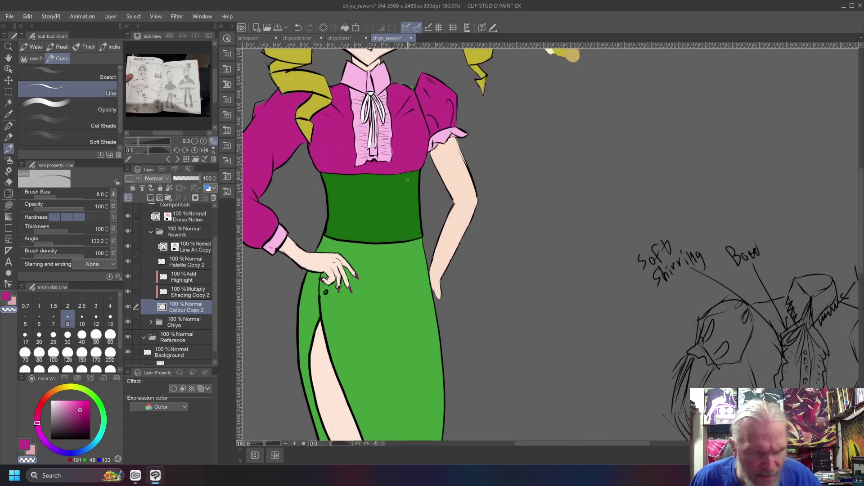
drag(79, 431, 105, 462)
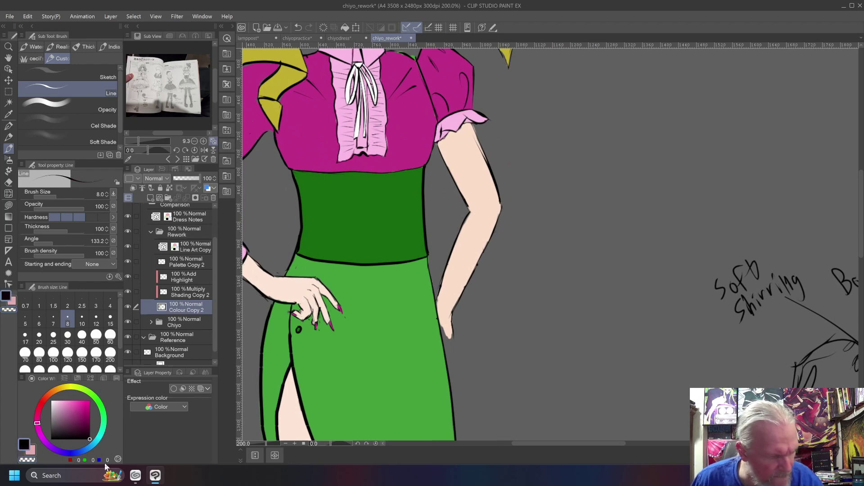
click(195, 246)
drag(468, 205, 477, 222)
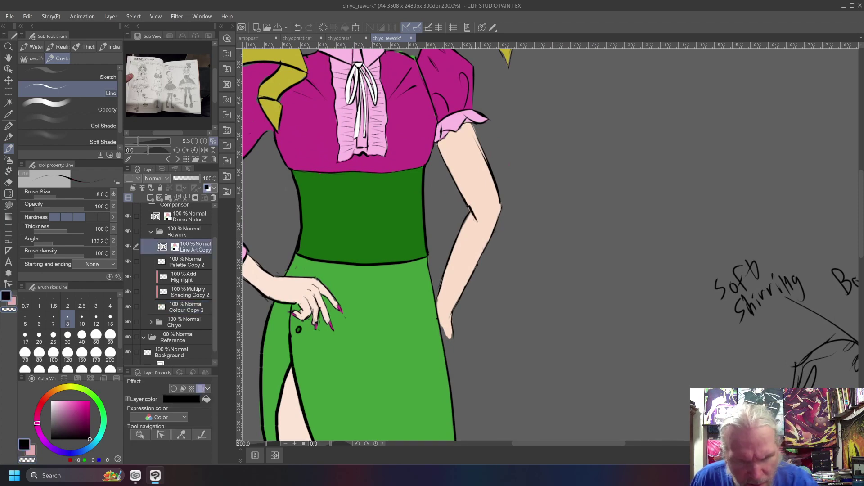
key(ctrl+z)
mouse_move(468, 204)
mouse_down()
mouse_move(477, 222)
mouse_move(466, 213)
mouse_up()
key(ctrl+z)
key(ctrl+z)
key(ctrl+z)
key(ctrl+z)
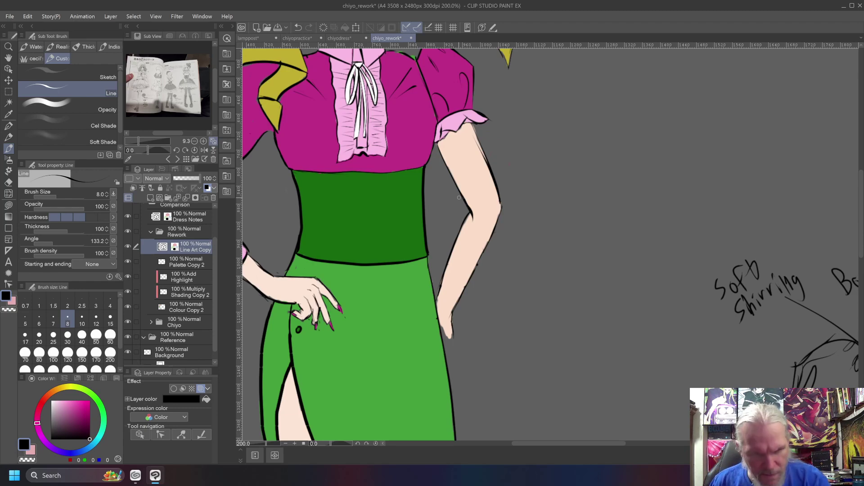
drag(499, 204, 494, 237)
key(ctrl+z)
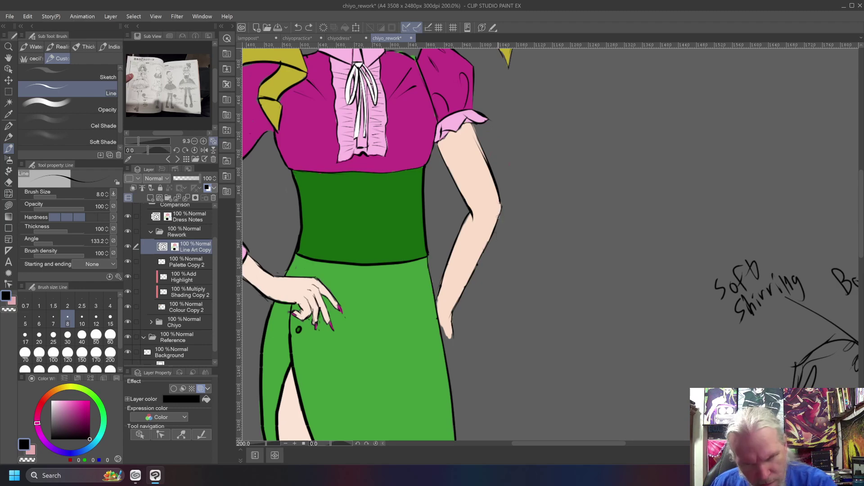
mouse_move(500, 200)
mouse_down()
mouse_move(493, 242)
mouse_move(456, 317)
mouse_up()
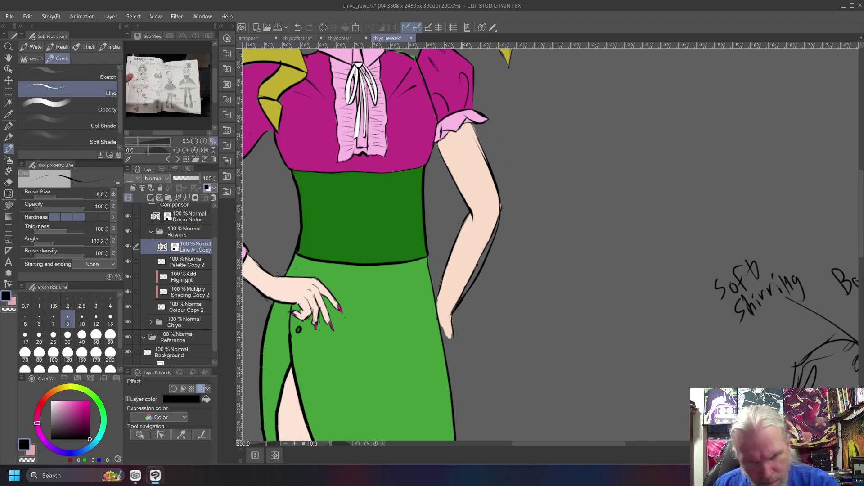
Redraw the inner contour of the short-sleeved arm's forearm in black from the elbow crease down to the wrist.
drag(463, 220, 448, 267)
drag(468, 216, 440, 308)
key(ctrl+z)
key(ctrl+z)
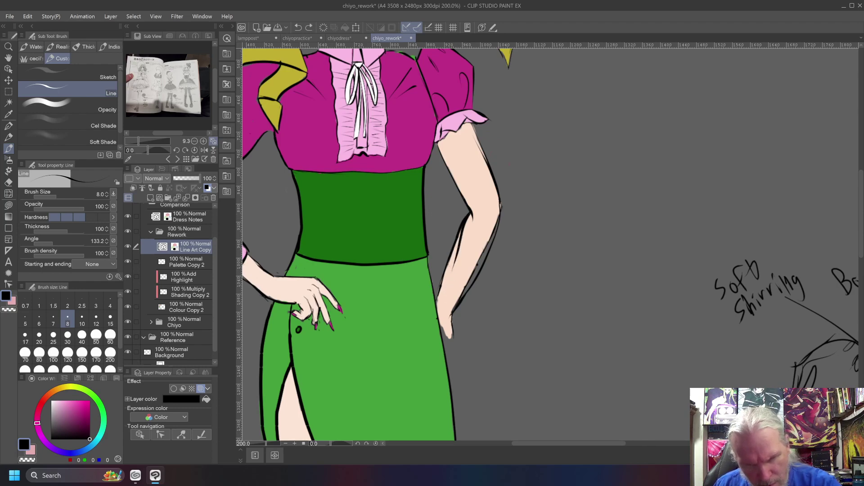
drag(457, 258, 439, 300)
key(ctrl+z)
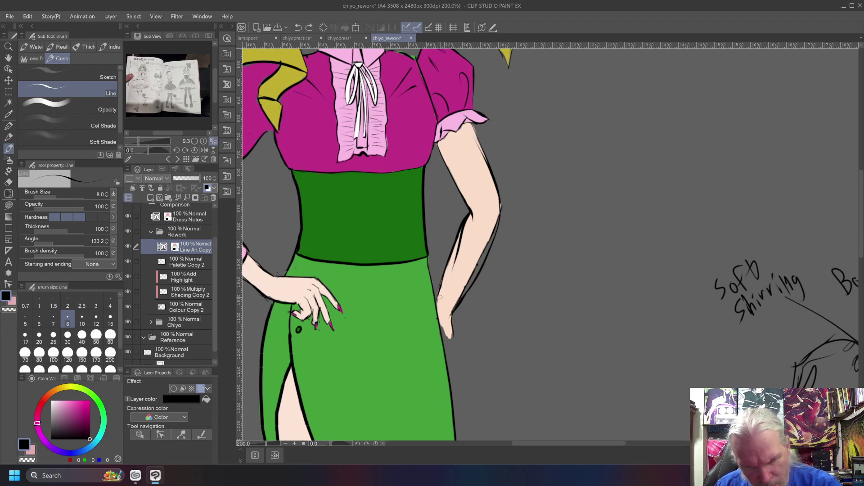
drag(455, 264, 439, 302)
key(ctrl+z)
key(ctrl+z)
drag(442, 296, 437, 305)
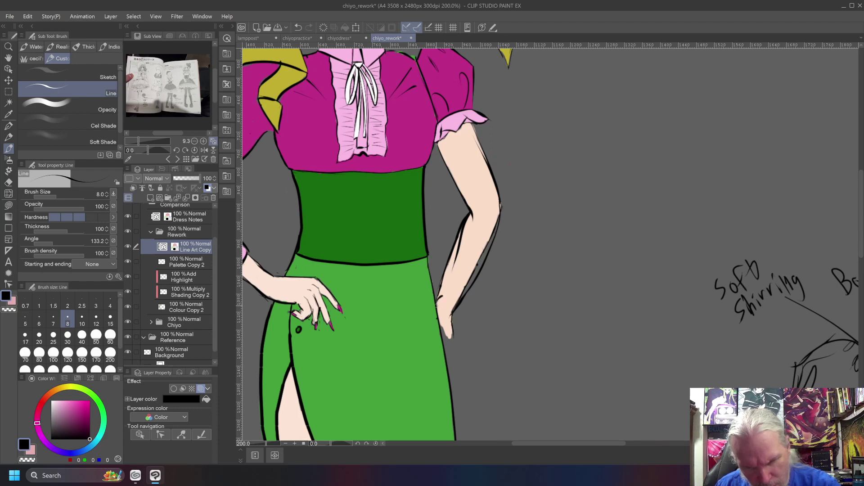
mouse_move(450, 274)
mouse_down()
mouse_move(436, 299)
mouse_move(443, 290)
mouse_up()
drag(457, 258, 444, 289)
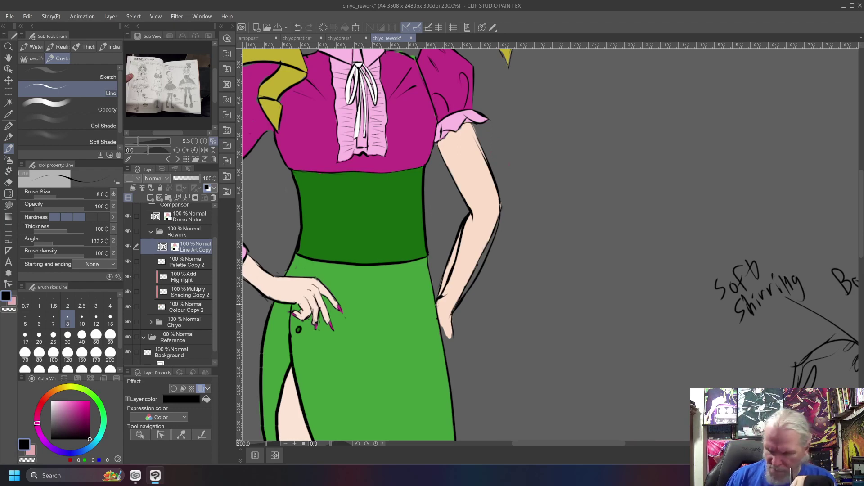
Erase the surplus old lines along both sides of the redrawn forearm with the size 2 Vector eraser.
key(e)
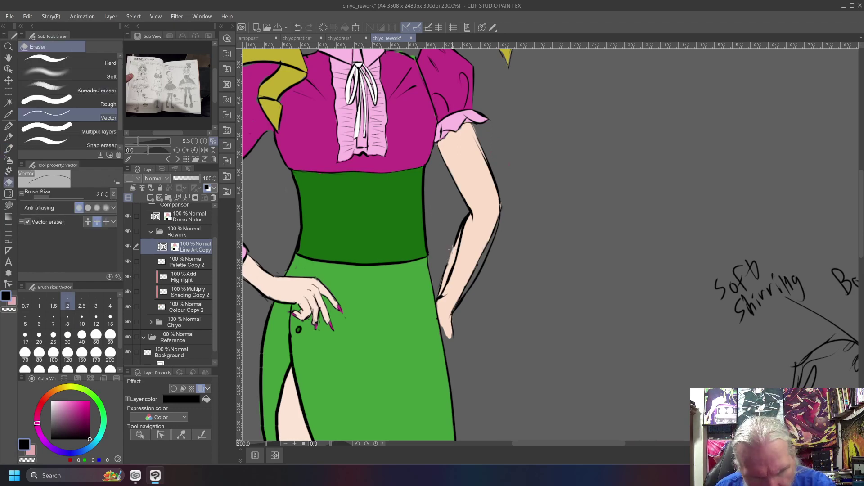
drag(454, 229, 453, 246)
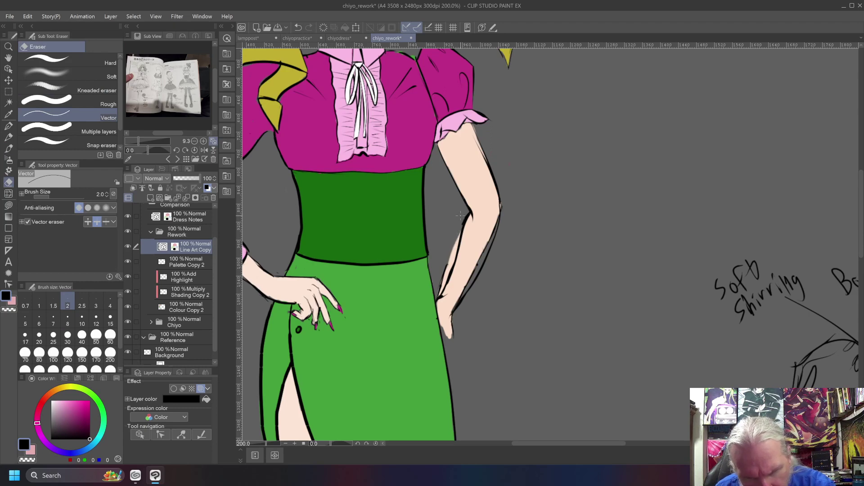
drag(445, 266, 439, 292)
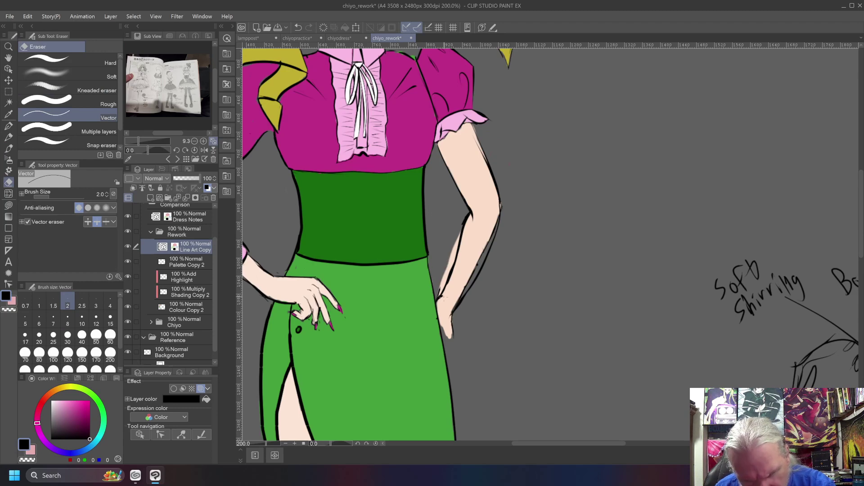
drag(472, 266, 458, 290)
drag(482, 254, 468, 281)
mouse_move(493, 233)
mouse_down()
mouse_move(483, 253)
mouse_move(497, 218)
mouse_up()
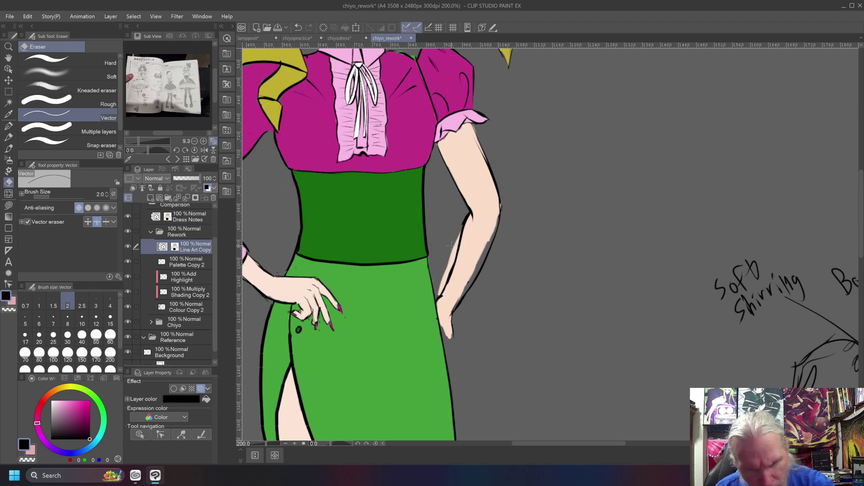
Tidy the forearm's fill to the new outline with sampled skin tone on the Colour Copy 2 layer, using the size 8 Line brush.
alt+click(471, 257)
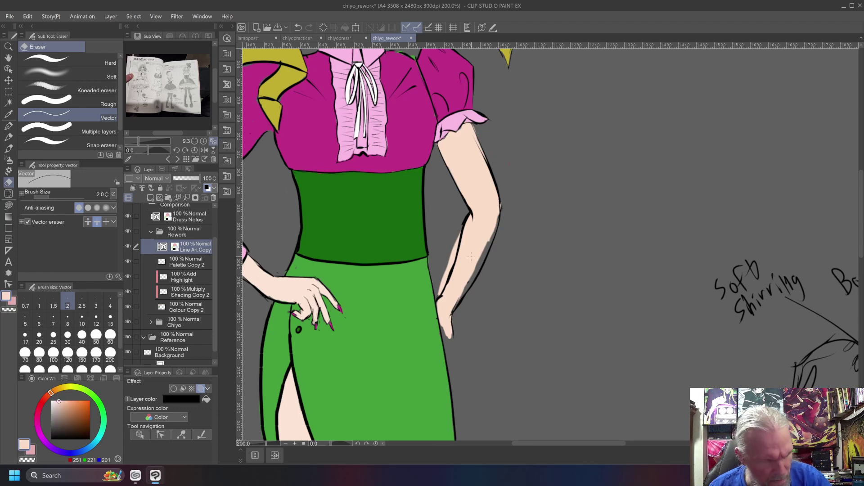
click(185, 302)
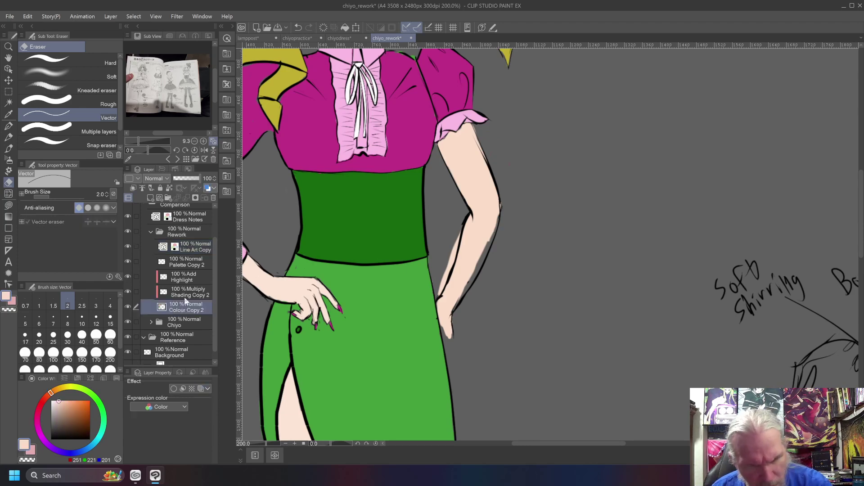
drag(494, 210, 488, 245)
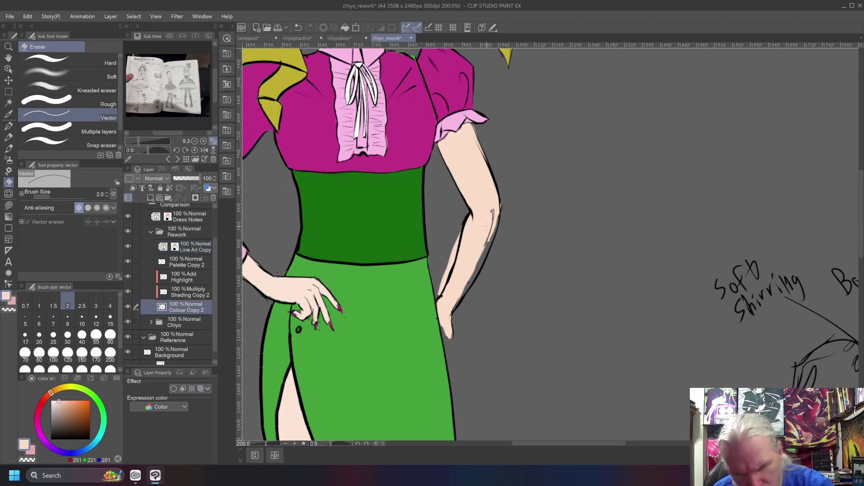
key(b)
mouse_move(494, 209)
mouse_down()
mouse_move(493, 241)
mouse_move(460, 304)
mouse_up()
mouse_move(478, 261)
mouse_down()
mouse_move(464, 290)
mouse_move(483, 242)
mouse_move(487, 249)
mouse_up()
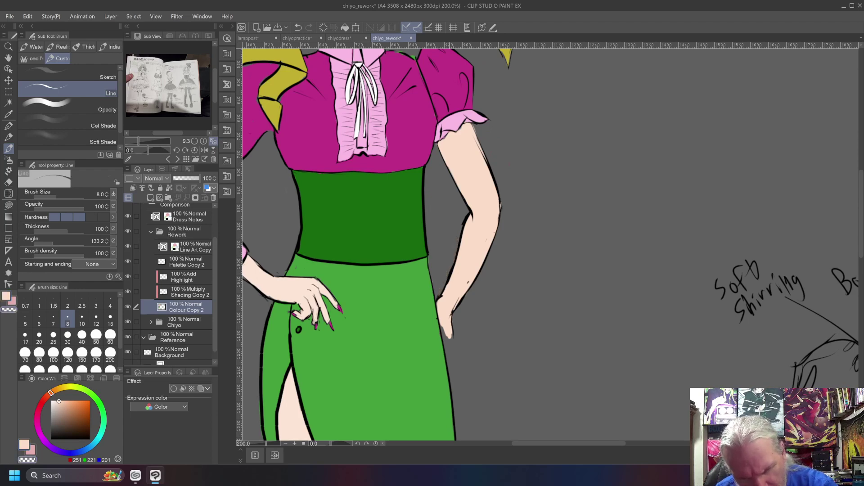
Remove the stray line bit at the redrawn forearm's wrist with the Vector eraser on the Line Art Copy layer.
key(e)
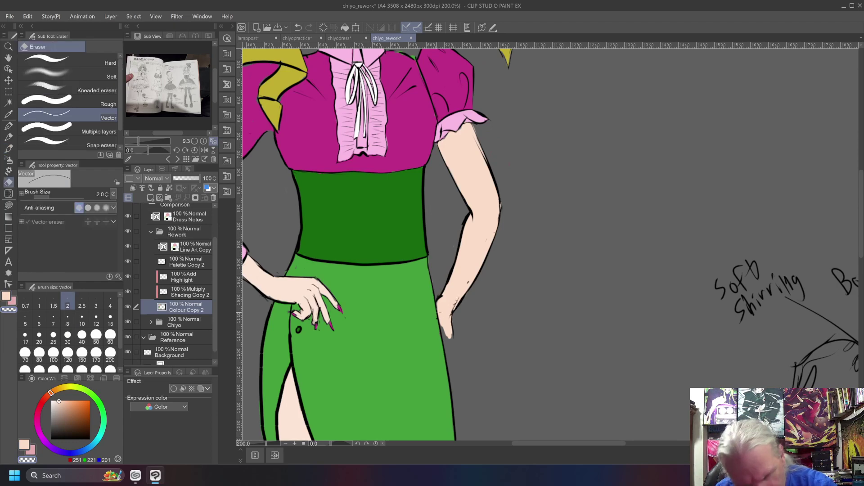
click(191, 247)
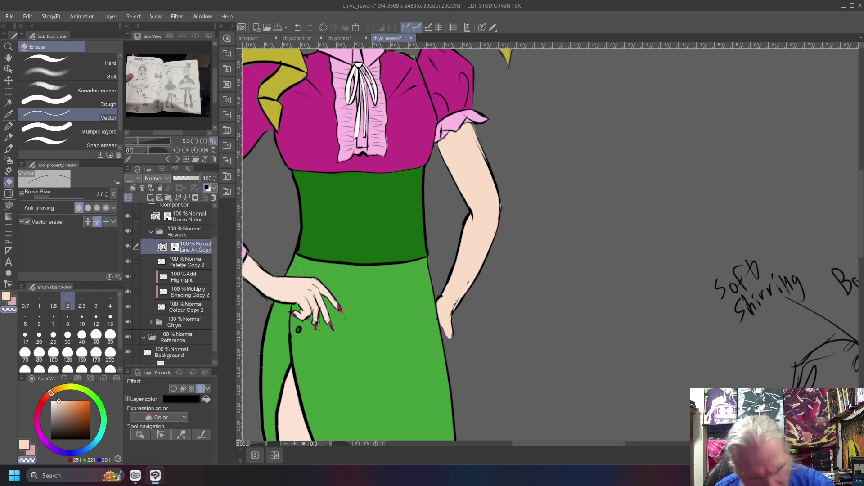
click(455, 304)
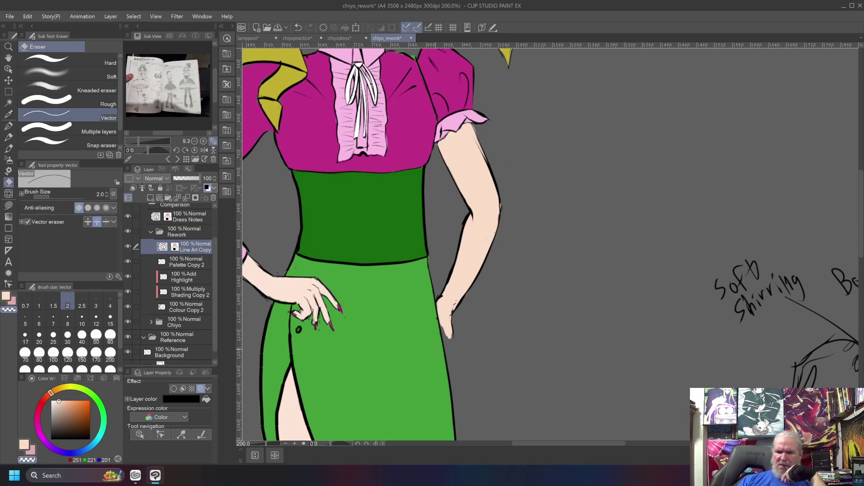
key(ctrl+0)
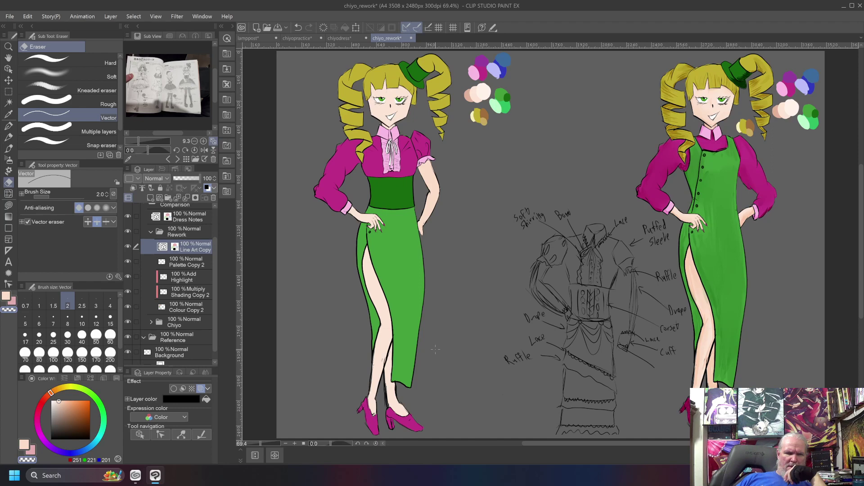
Clean up the line art at the outer edge of the hand beside the skirt with the Vector eraser at size 8.
scroll(435, 349, up, 5)
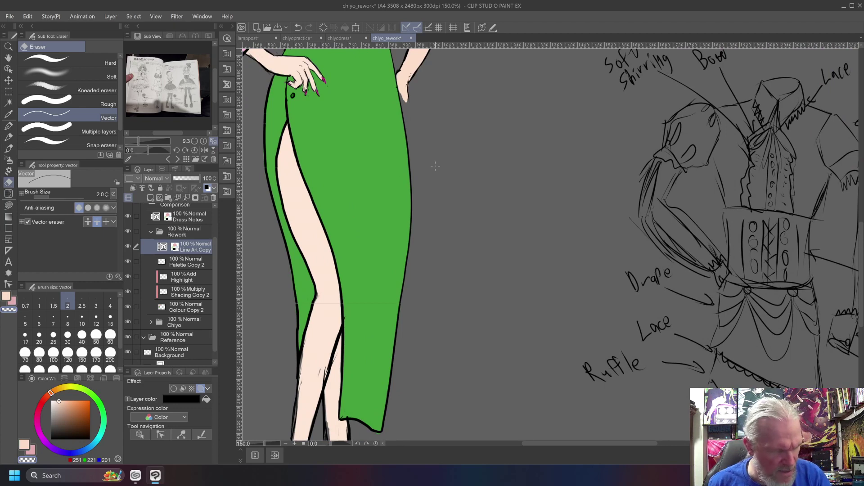
click(68, 320)
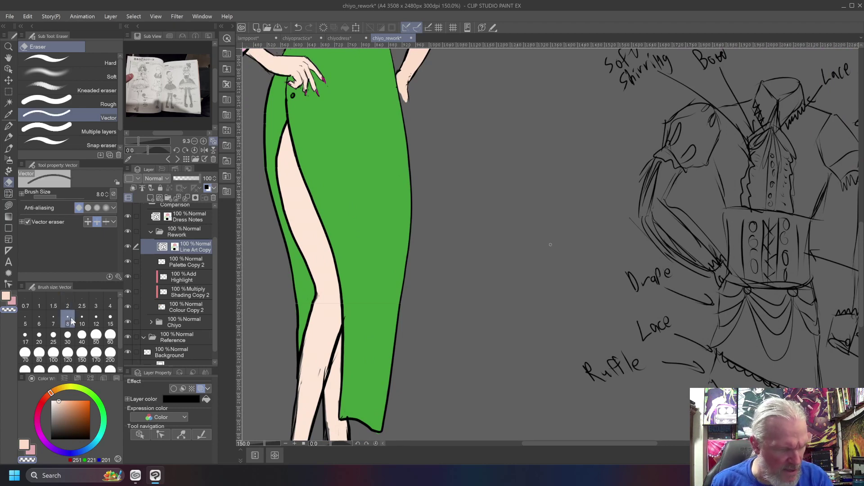
click(410, 96)
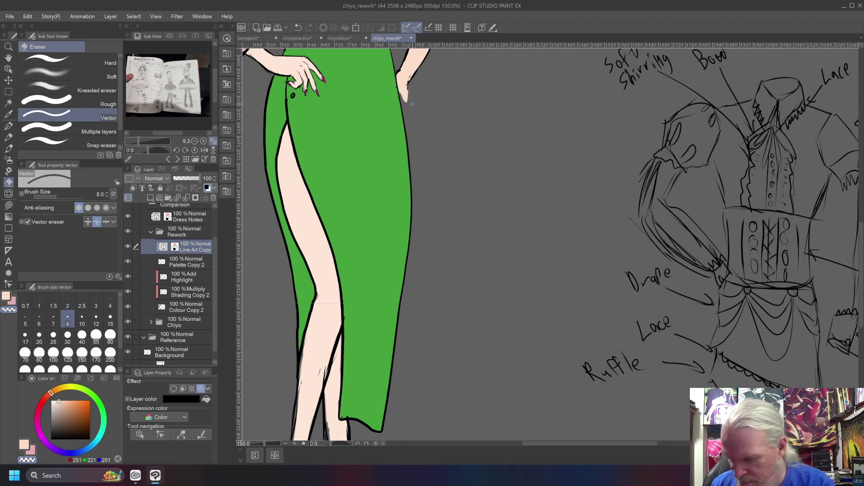
Draw longer black fingers on the hand beside the skirt's outer edge with the size 8 Line brush on the Line Art Copy layer.
key(b)
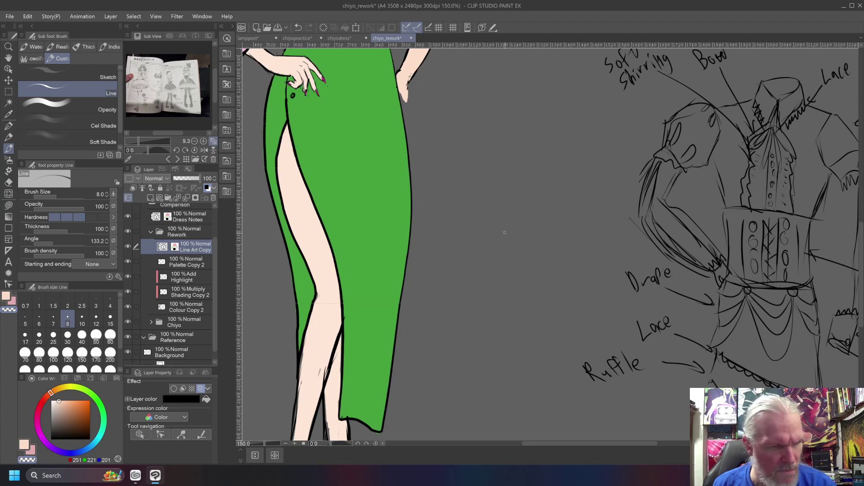
mouse_move(135, 475)
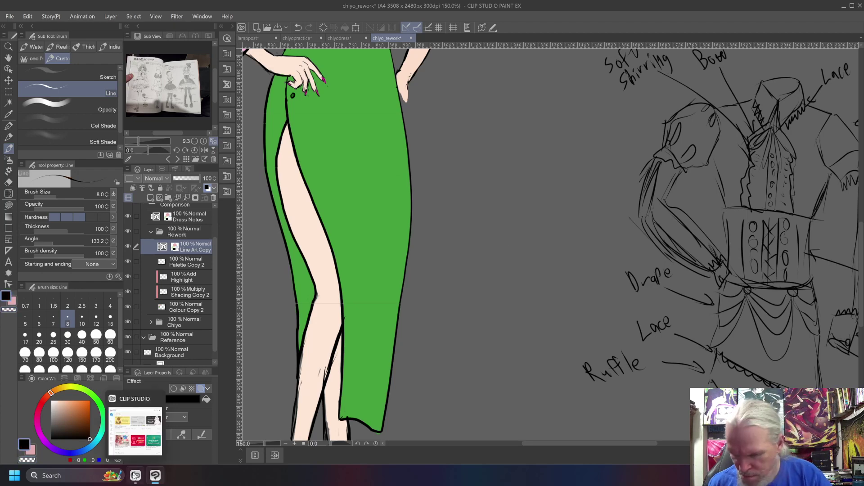
drag(407, 91, 409, 104)
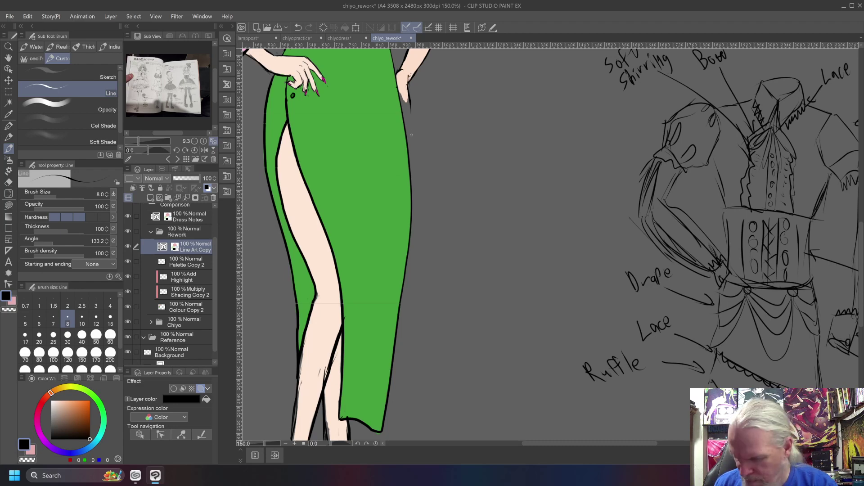
key(ctrl+z)
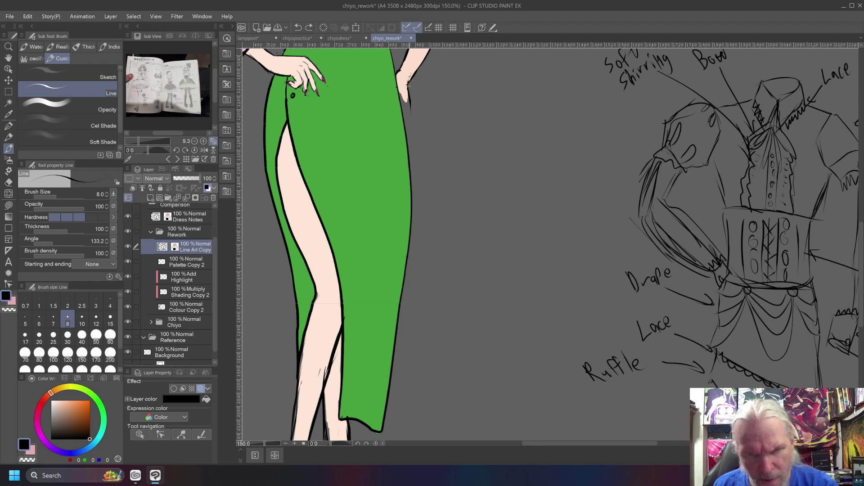
drag(407, 85, 413, 114)
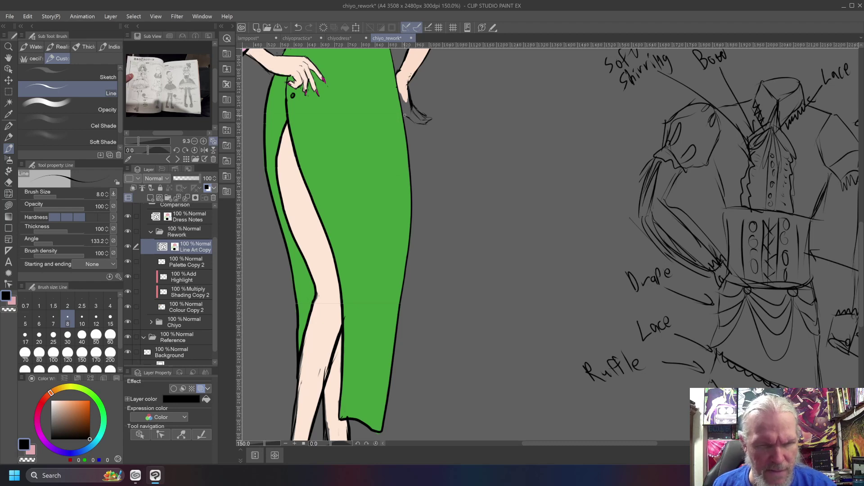
Fill the newly drawn fingers with sampled skin tone on the Colour Copy 2 layer, using the size 8 Line brush.
alt+click(405, 87)
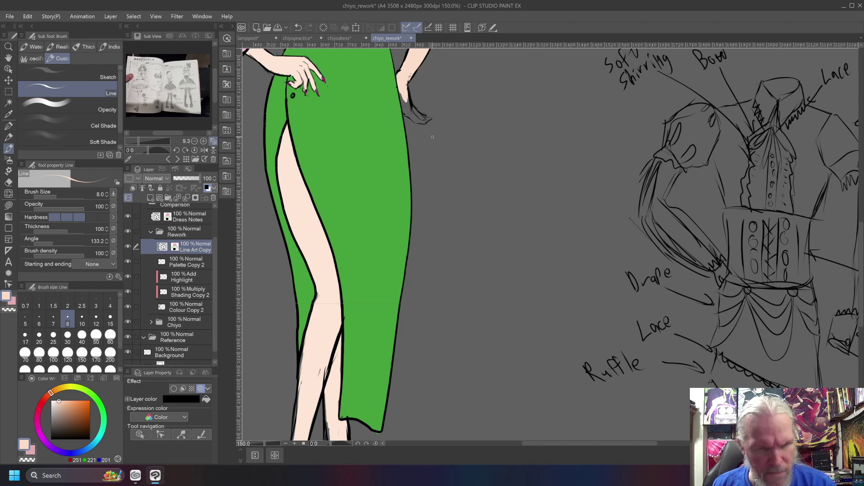
click(182, 306)
key(b)
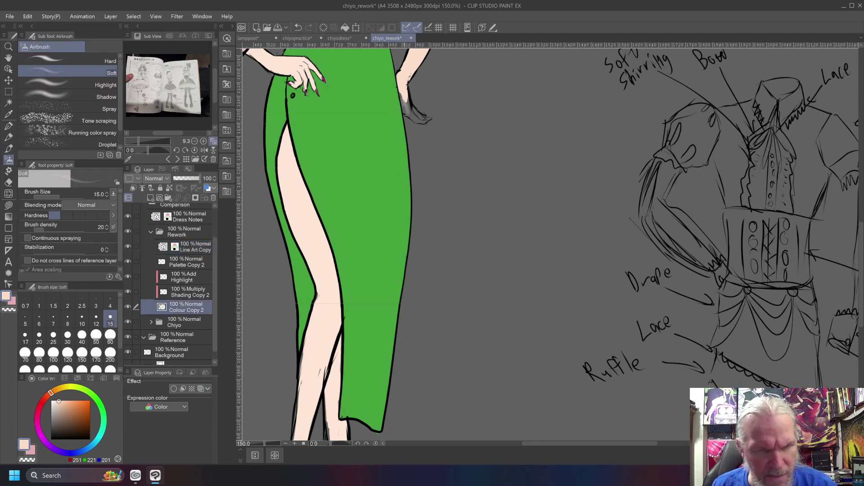
key(b)
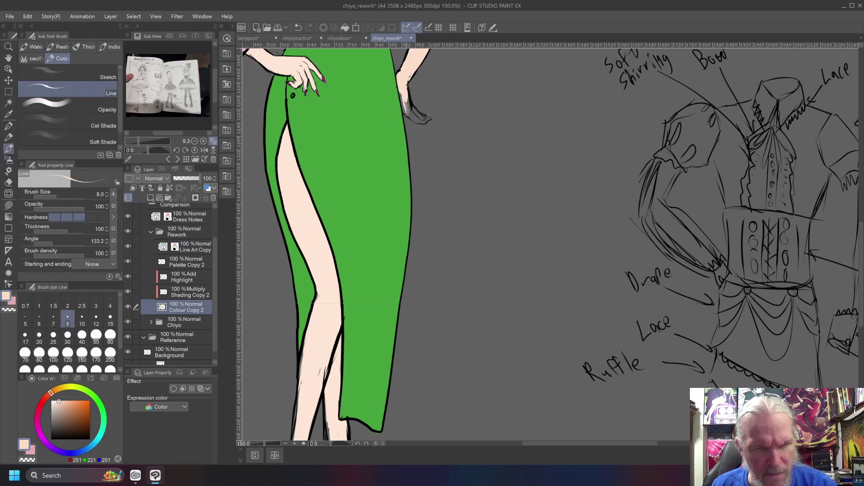
mouse_move(406, 100)
mouse_down()
mouse_move(427, 119)
mouse_move(409, 113)
mouse_up()
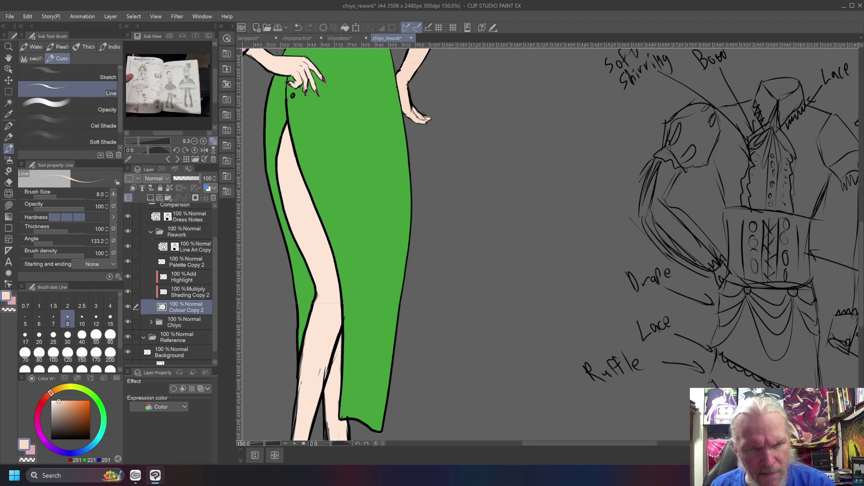
Erase the old outer line between the wrist and fingers on the Line Art Copy layer with the size 8 Vector eraser.
key(ctrl+0)
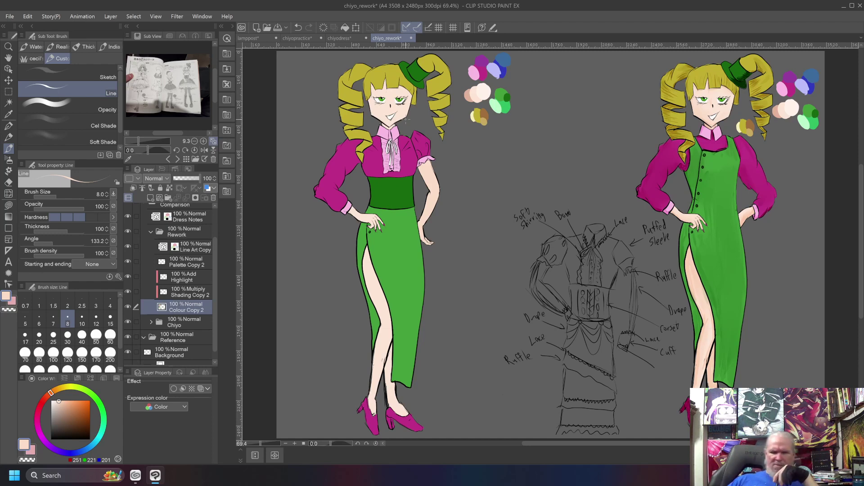
scroll(406, 121, up, 2)
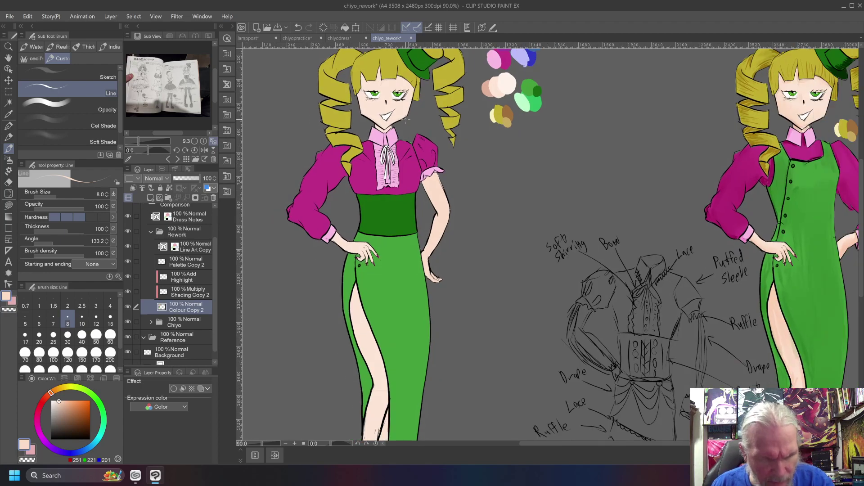
drag(399, 331, 447, 246)
scroll(477, 163, up, 8)
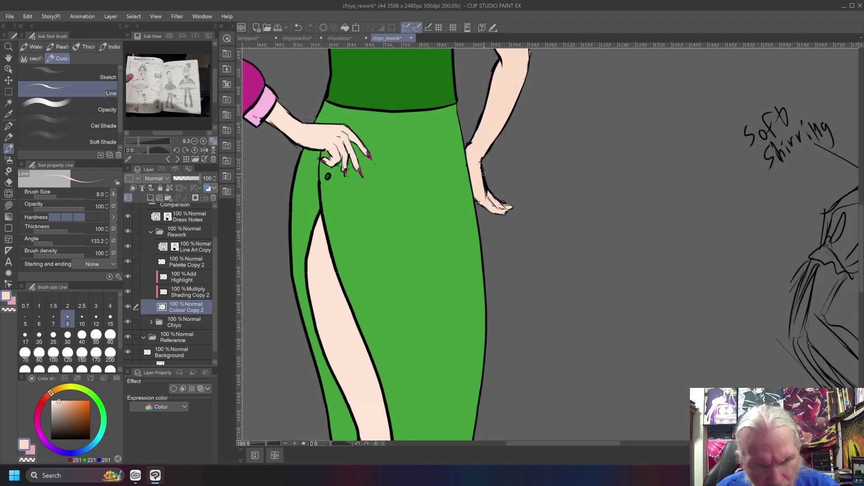
scroll(477, 155, up, 1)
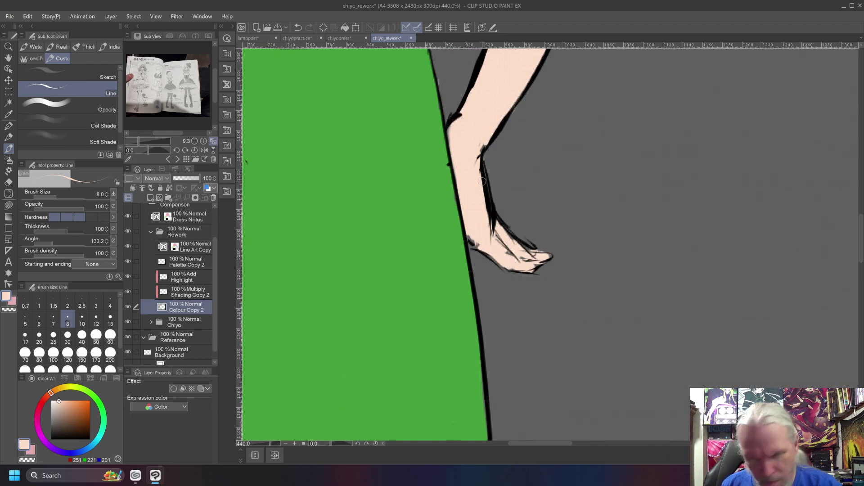
key(e)
drag(482, 182, 480, 195)
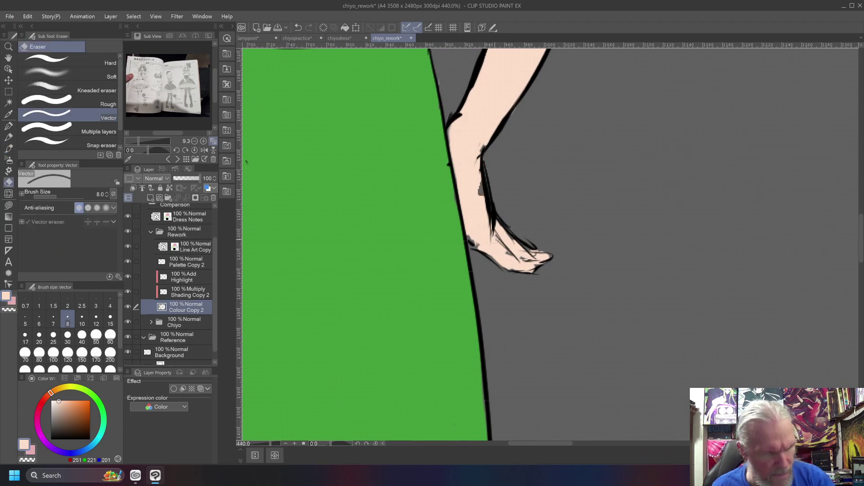
click(198, 247)
click(495, 190)
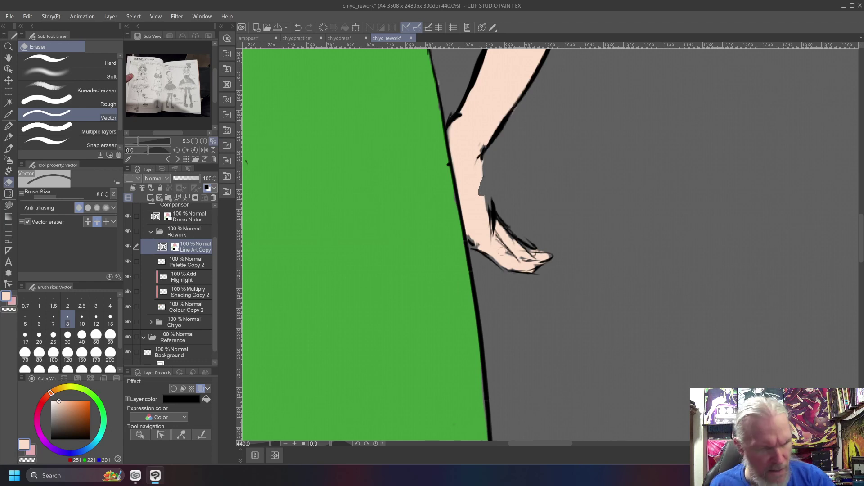
Try to redraw the hand's outer edge from the wrist to the fingers with the Line brush, sampling black from the outline.
key(b)
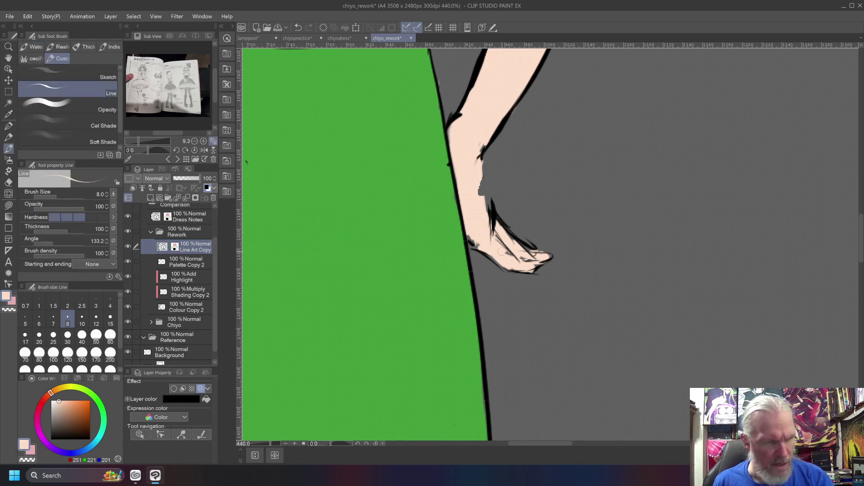
drag(478, 143, 487, 181)
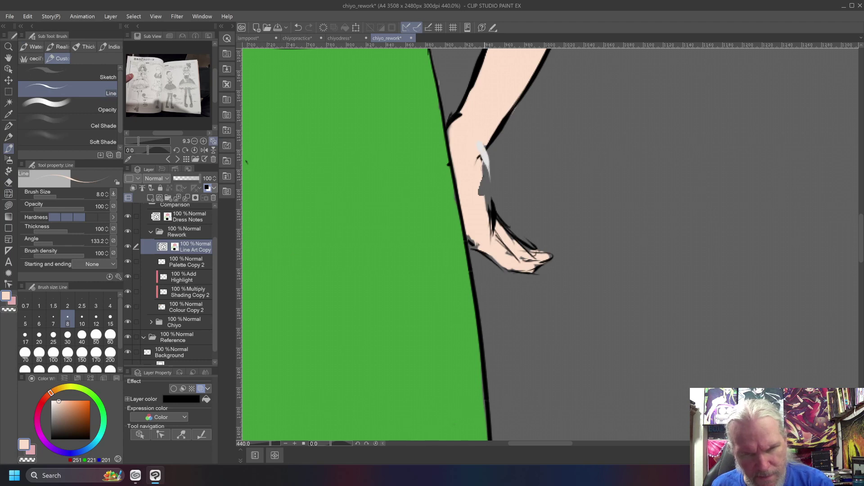
key(ctrl+z)
alt+click(484, 160)
drag(481, 148, 495, 216)
drag(489, 162, 497, 214)
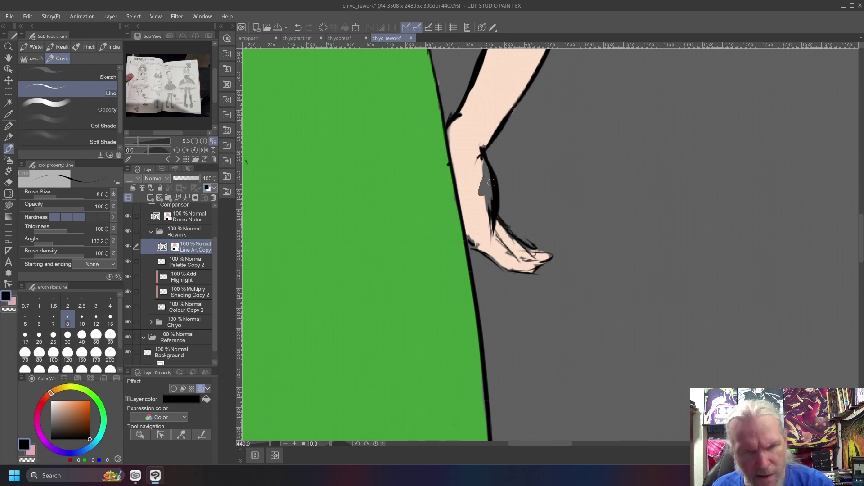
key(ctrl+z)
key(ctrl+z)
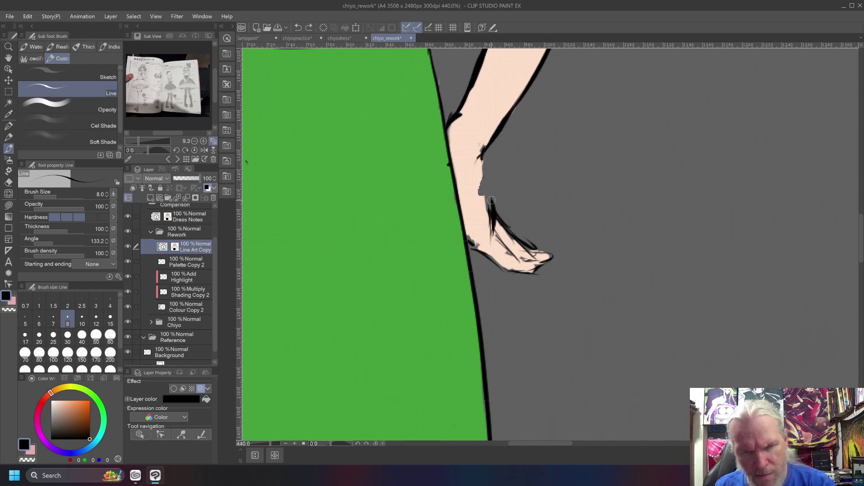
Erase the leftover dark line bits above the fingers and redraw the hand's outer edge in black from the wrist down.
key(e)
mouse_move(490, 197)
mouse_down()
mouse_move(497, 217)
mouse_move(486, 196)
mouse_move(483, 224)
mouse_up()
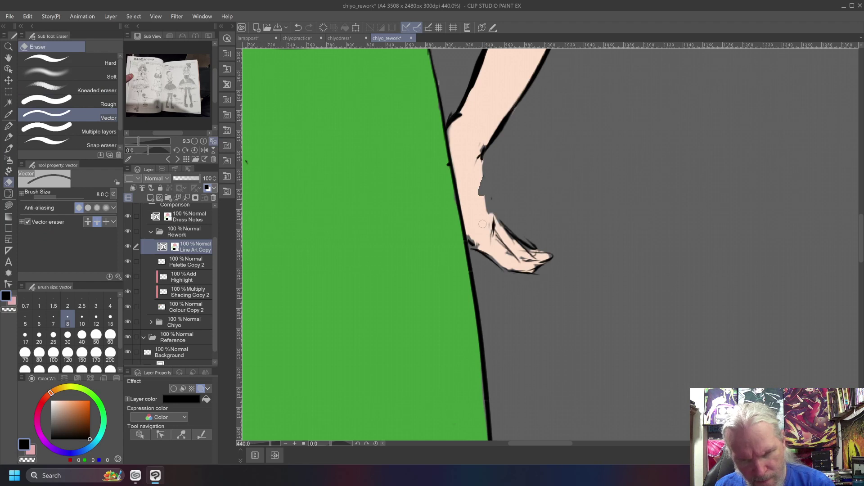
key(p)
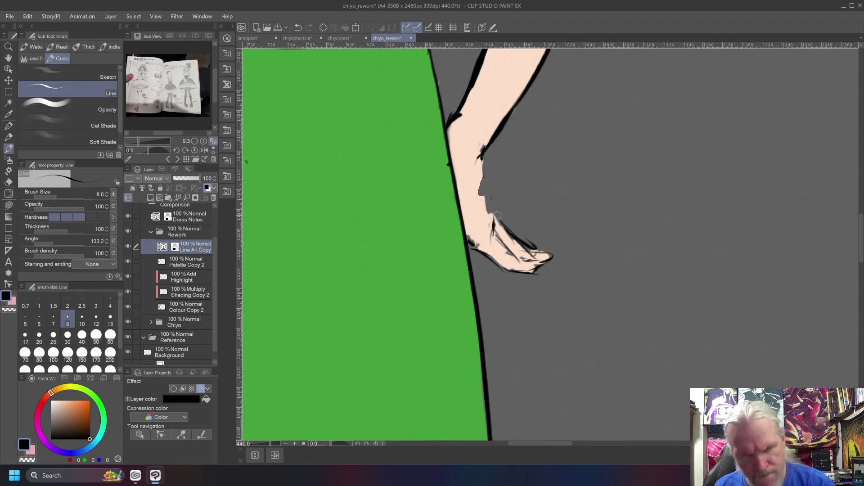
drag(488, 168, 498, 218)
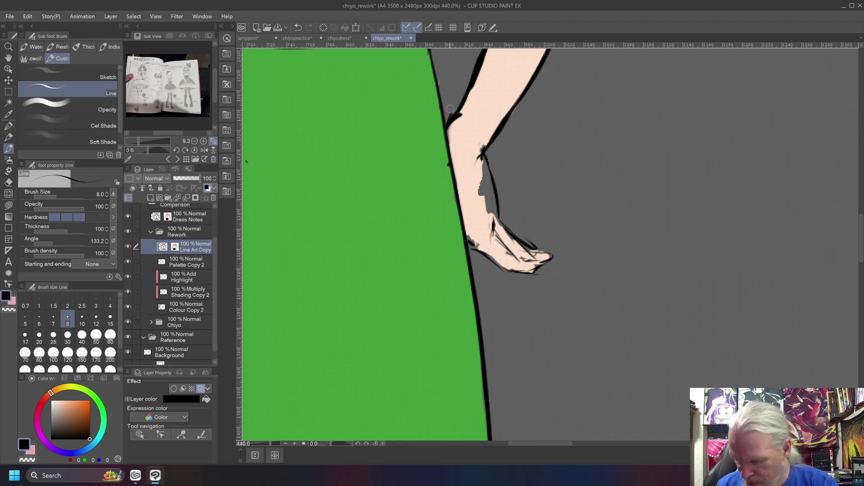
key(e)
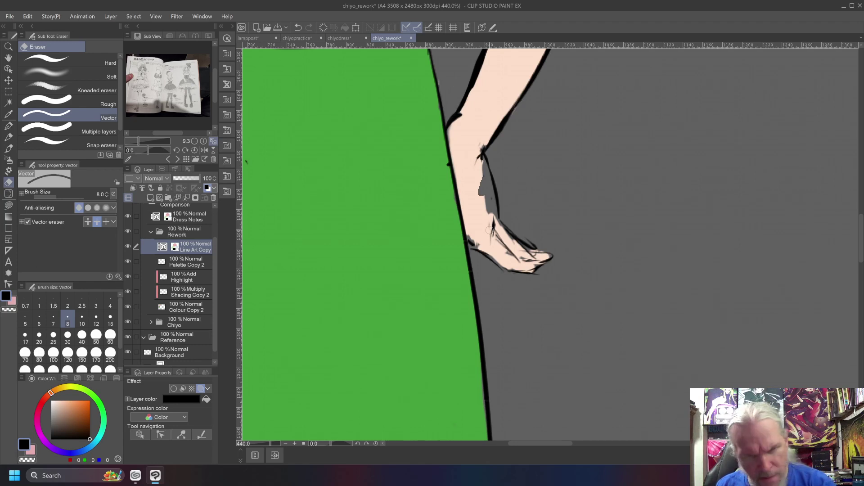
Try to thicken the black outline where the hand's outer edge meets the fingers with the Line brush.
key(b)
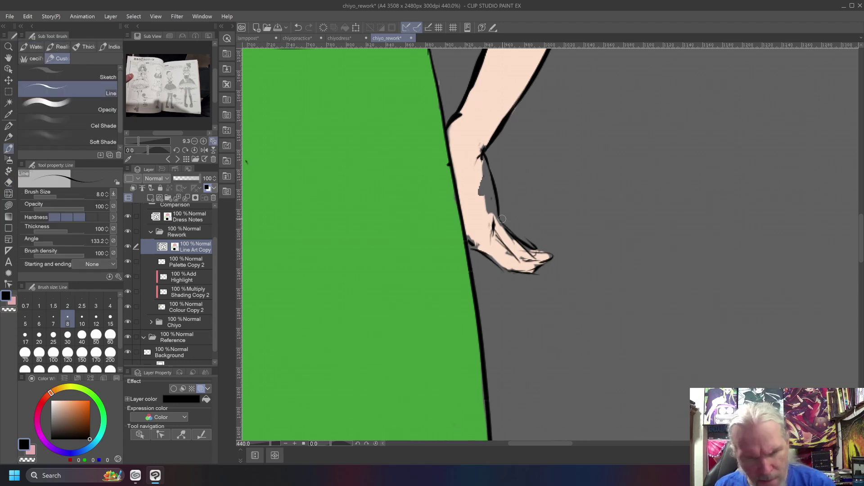
mouse_move(494, 190)
mouse_down()
mouse_move(499, 229)
mouse_move(496, 200)
mouse_up()
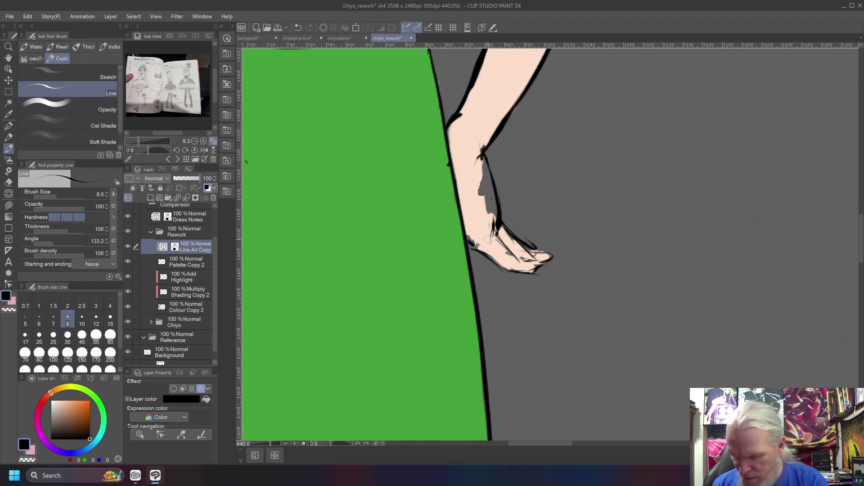
key(ctrl+z)
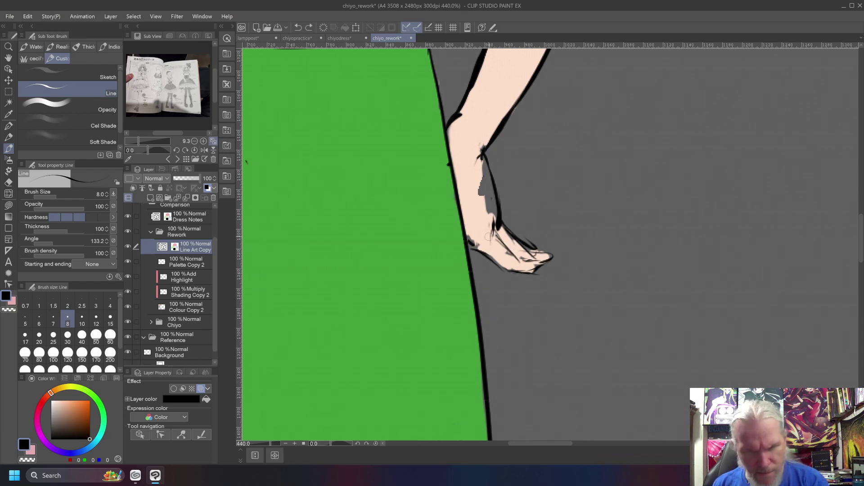
key(ctrl+z)
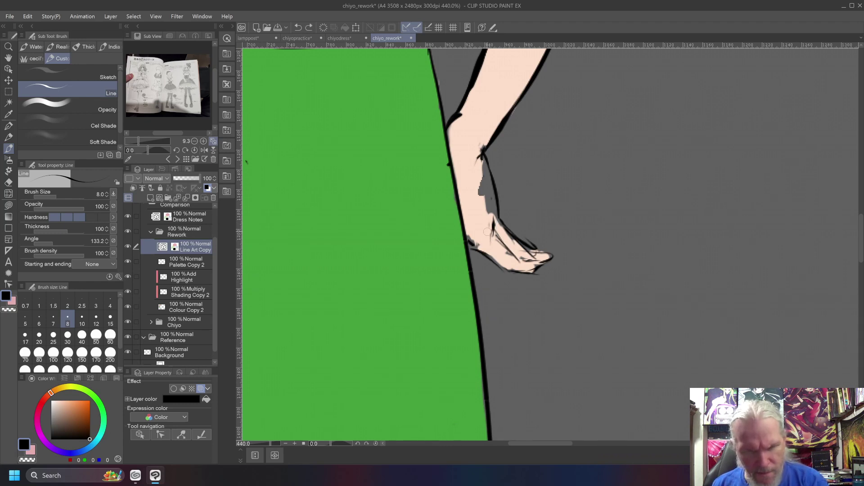
Redraw the black dividing line between the fingers and erase the old sketchy finger lines with the Vector eraser.
drag(480, 217, 491, 241)
mouse_move(478, 208)
mouse_down()
mouse_move(482, 231)
mouse_move(504, 252)
mouse_move(486, 242)
mouse_move(514, 255)
mouse_up()
key(ctrl+z)
key(ctrl+z)
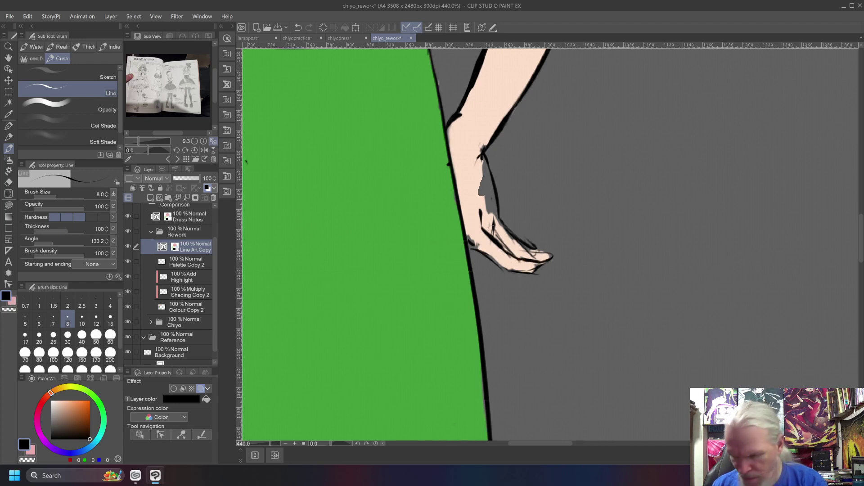
key(e)
mouse_move(493, 217)
mouse_down()
mouse_move(500, 247)
mouse_move(518, 255)
mouse_move(513, 239)
mouse_up()
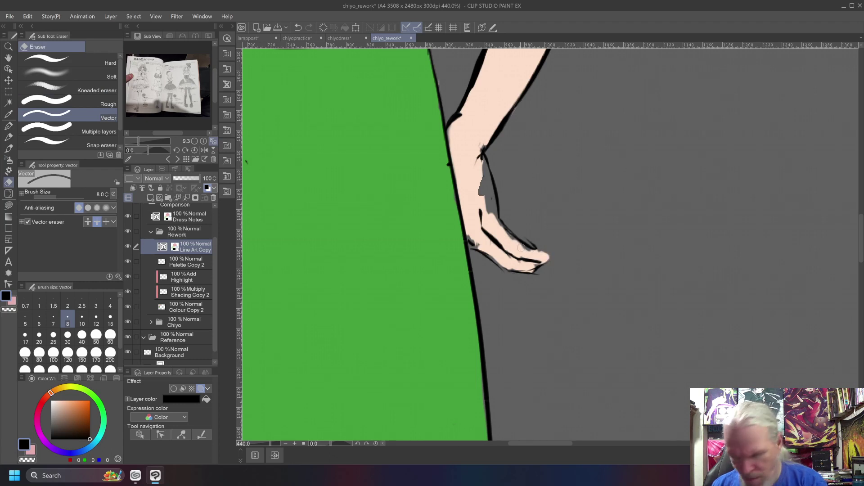
Draw pointed black outlines for the upper and lower fingertips with the size 8 Line brush.
key(b)
drag(533, 249, 559, 263)
key(ctrl+z)
key(ctrl+z)
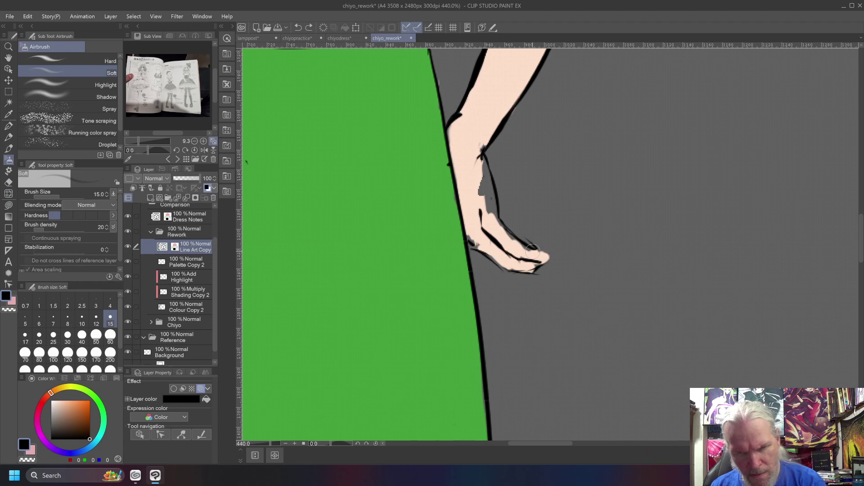
mouse_move(537, 251)
mouse_down()
mouse_move(560, 253)
mouse_move(554, 257)
mouse_up()
key(ctrl+z)
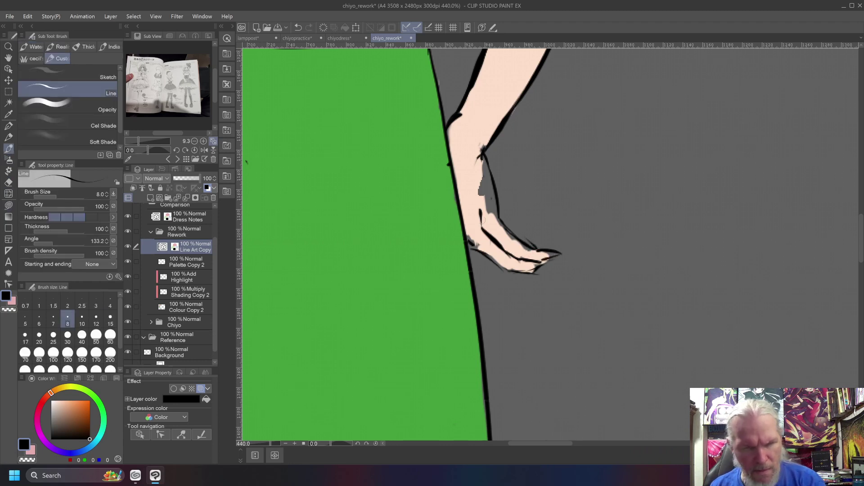
drag(529, 269, 564, 270)
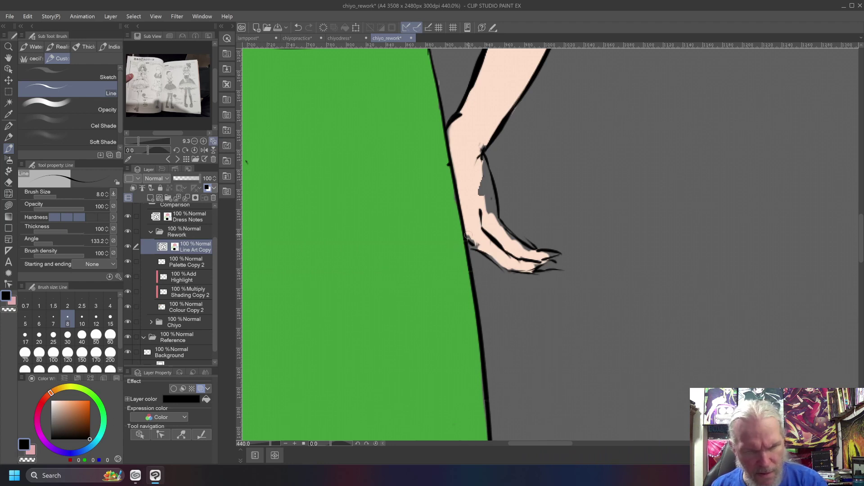
Fill the gap along the hand's outer edge and the fingertips with sampled skin tone on the Colour Copy 2 layer.
key(b)
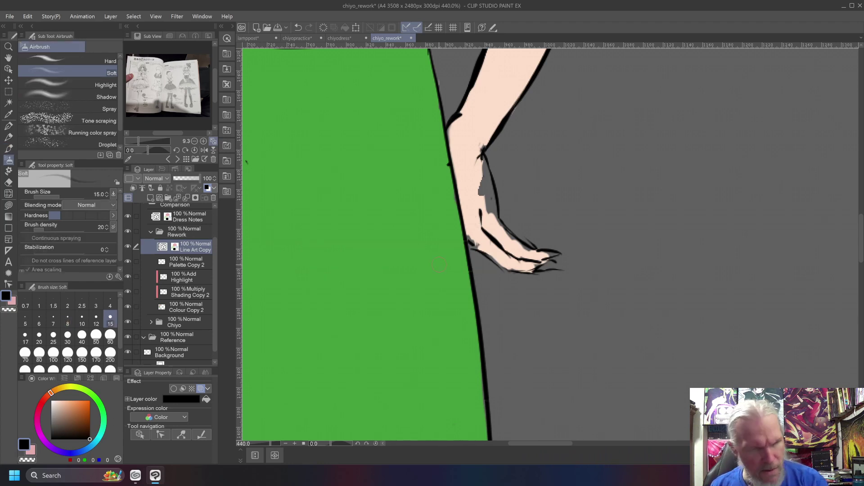
click(190, 310)
alt+click(469, 142)
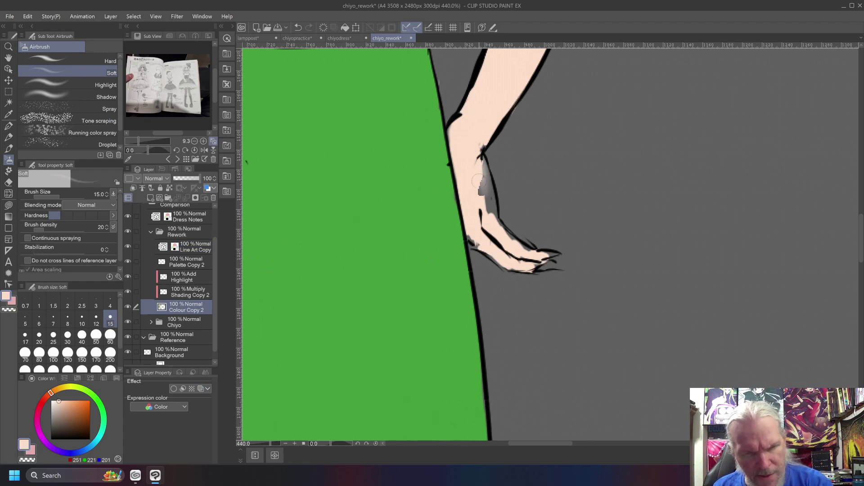
key(b)
mouse_move(480, 164)
mouse_down()
mouse_move(488, 211)
mouse_move(480, 189)
mouse_move(527, 252)
mouse_move(557, 254)
mouse_move(540, 268)
mouse_move(468, 234)
mouse_up()
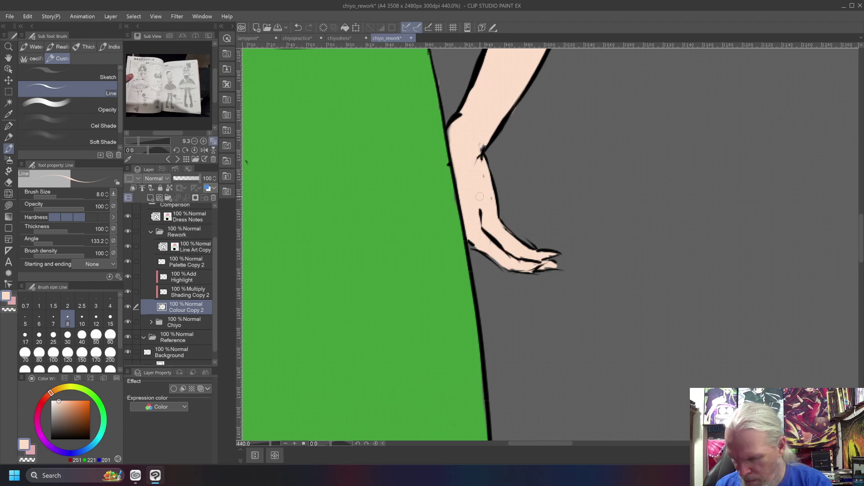
Erase the stray specks inside the lowered hand on the Line Art Copy layer with the Vector eraser.
key(y)
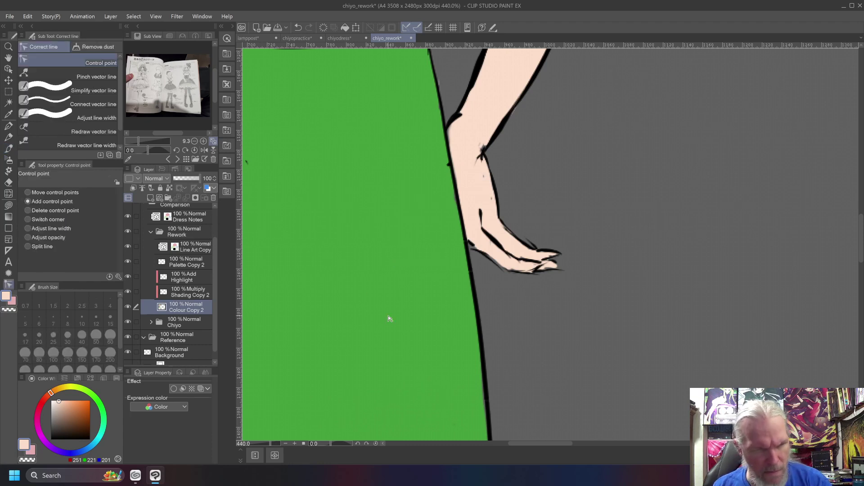
key(e)
click(192, 246)
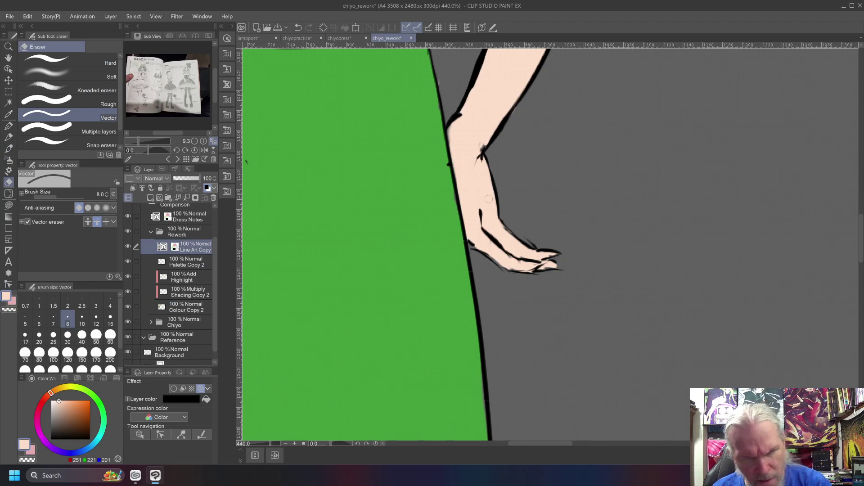
Redraw the lowered hand's outer edge from wrist to fingers as a fuller black curve with the Line brush and erase the old line.
key(ctrl+0)
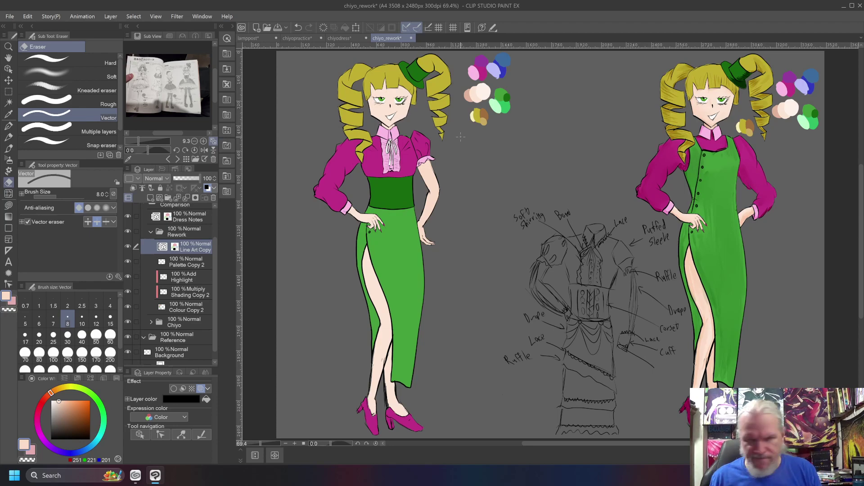
scroll(461, 136, up, 5)
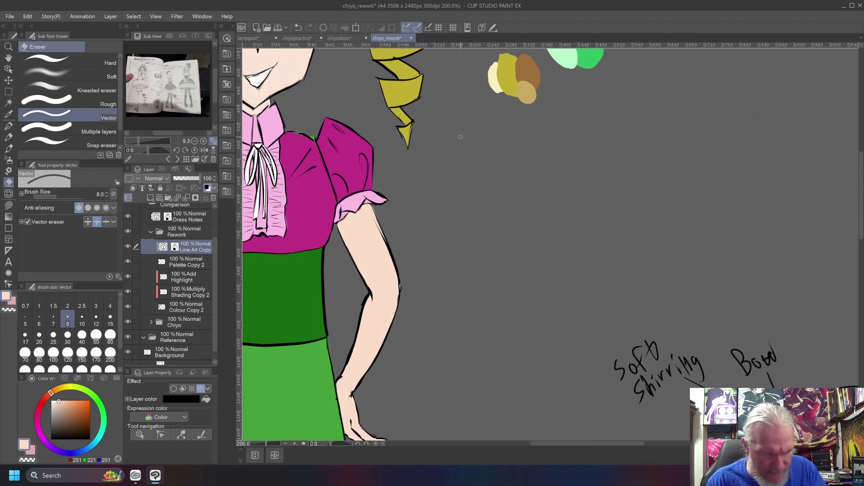
scroll(436, 240, down, 5)
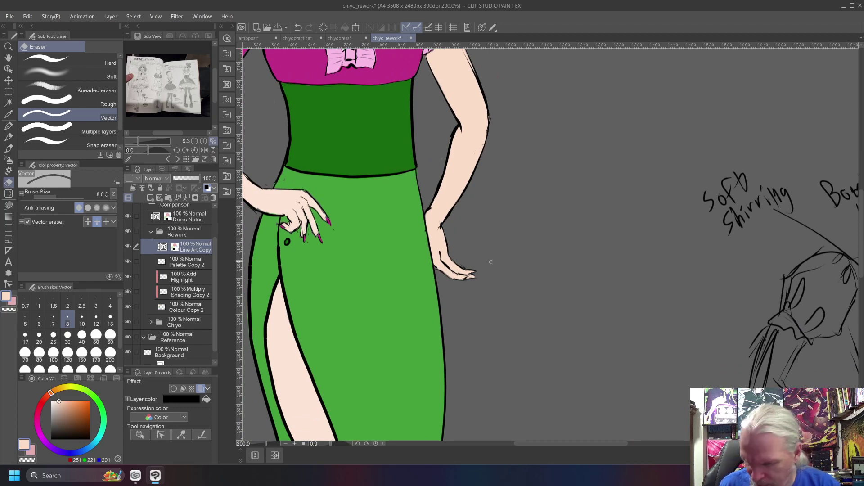
key(b)
drag(448, 254, 448, 214)
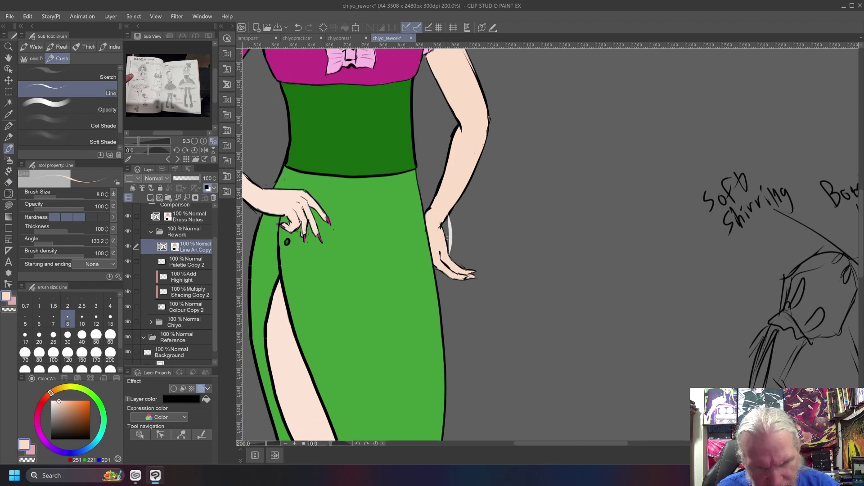
key(ctrl+z)
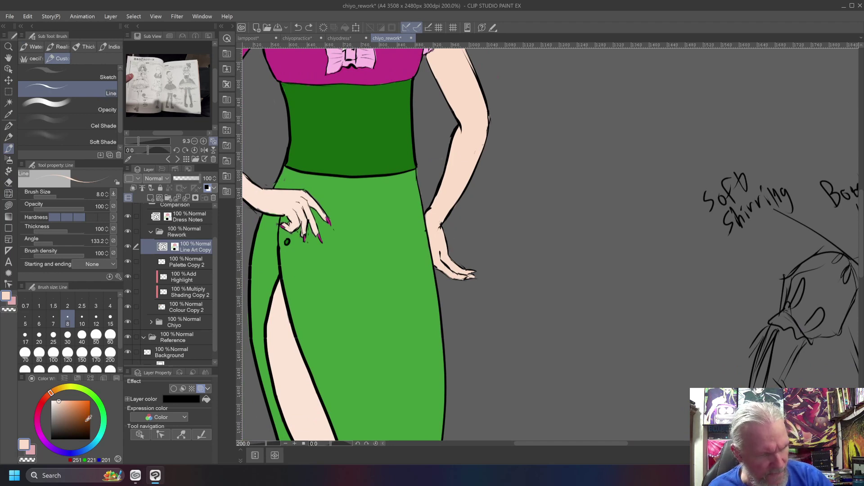
alt+click(454, 231)
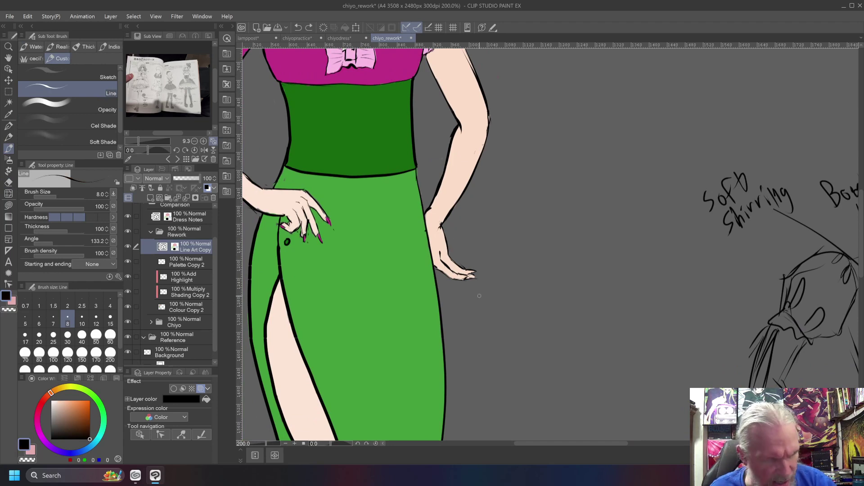
drag(449, 255, 445, 222)
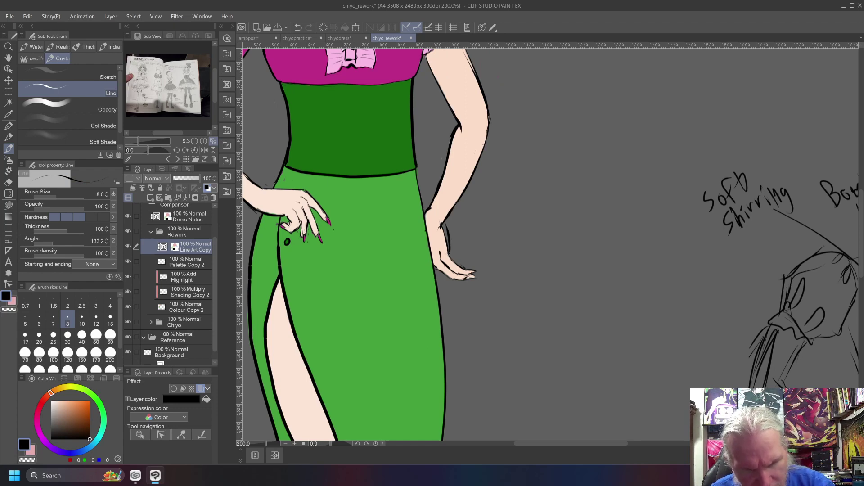
key(ctrl+z)
drag(448, 255, 445, 221)
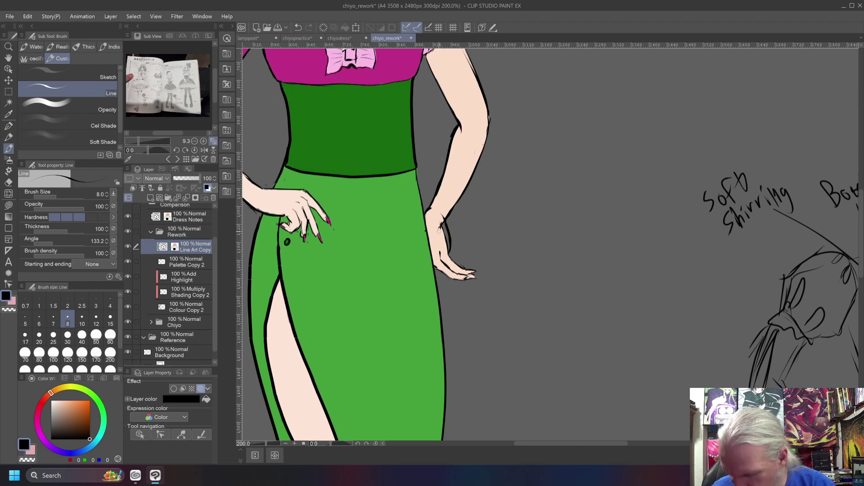
key(e)
drag(441, 224, 449, 253)
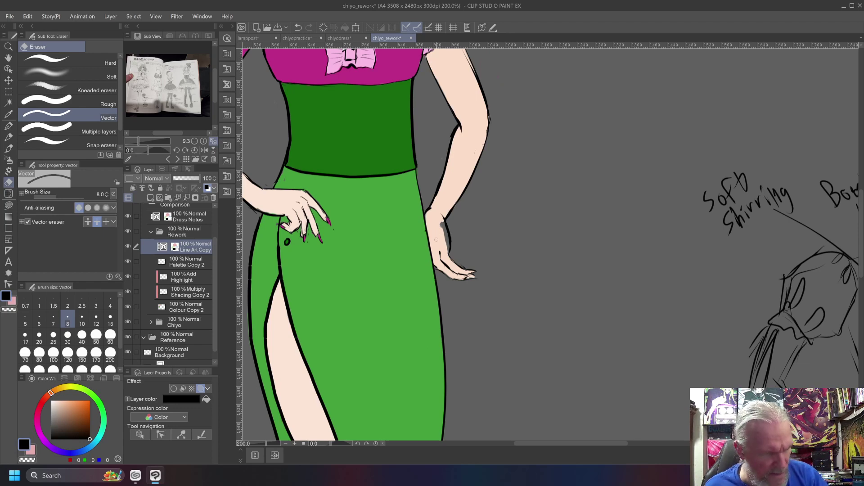
Fill the gap inside the hand's new outer edge with sampled skin tone on the Colour Copy 2 layer.
key(b)
click(183, 308)
alt+click(457, 183)
drag(442, 222, 446, 247)
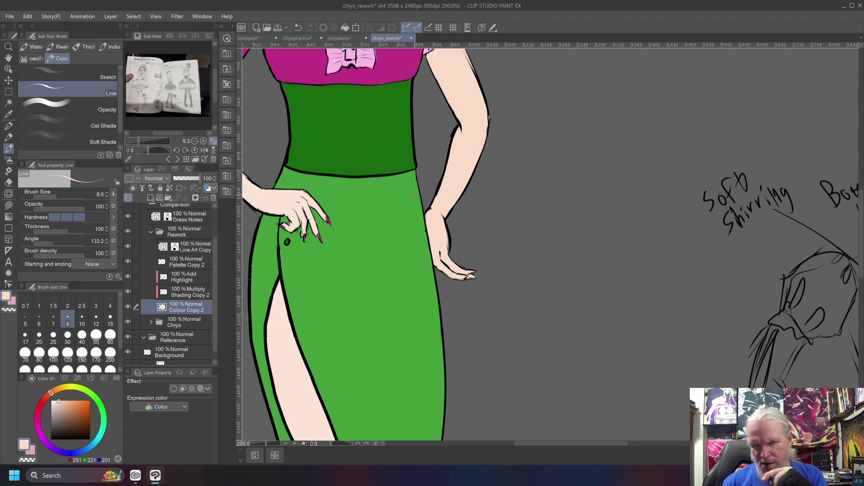
Draw short black gather lines along the magenta bodice's lower edge on the Line Art Copy layer with the Line brush at size 2.5.
key(ctrl+0)
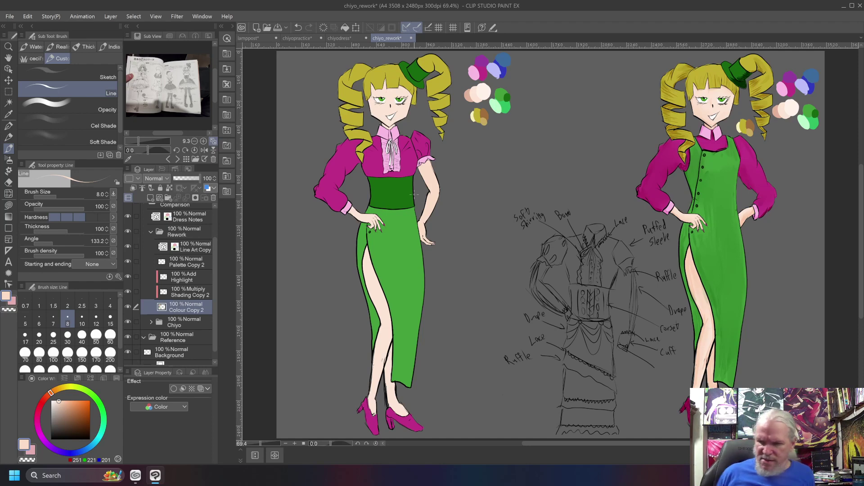
scroll(414, 195, up, 5)
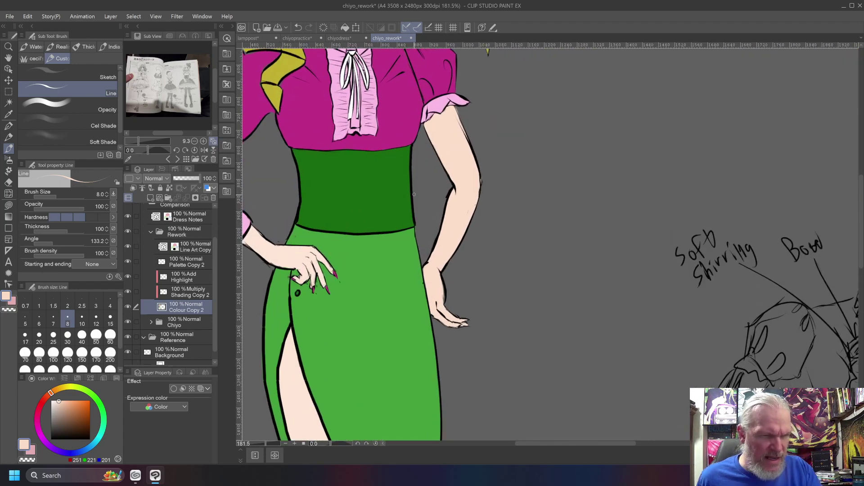
drag(414, 194, 643, 240)
scroll(610, 342, up, 3)
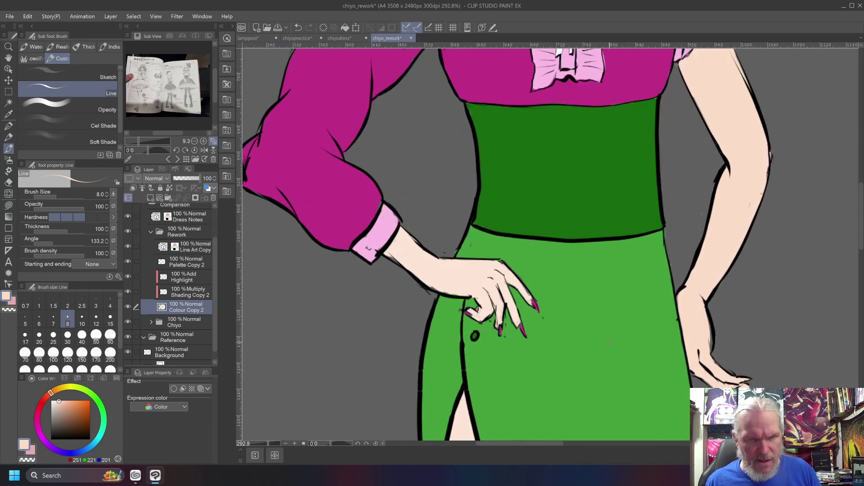
scroll(610, 342, up, 3)
scroll(610, 342, left, 3)
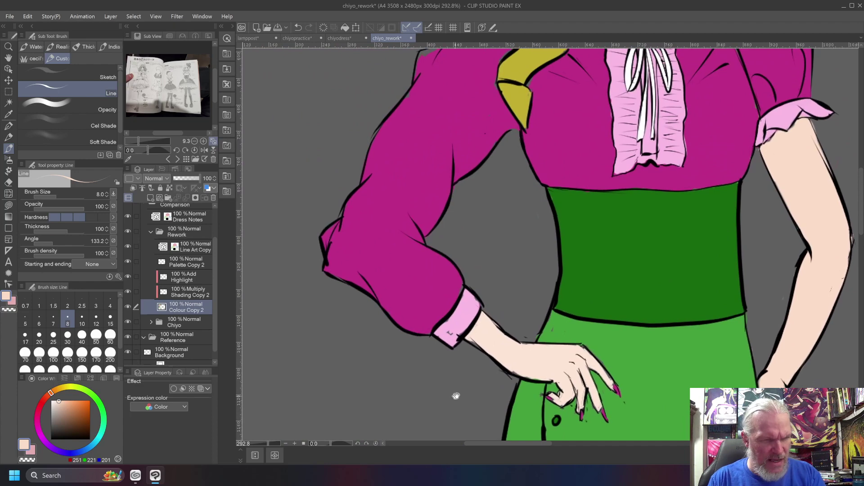
click(195, 248)
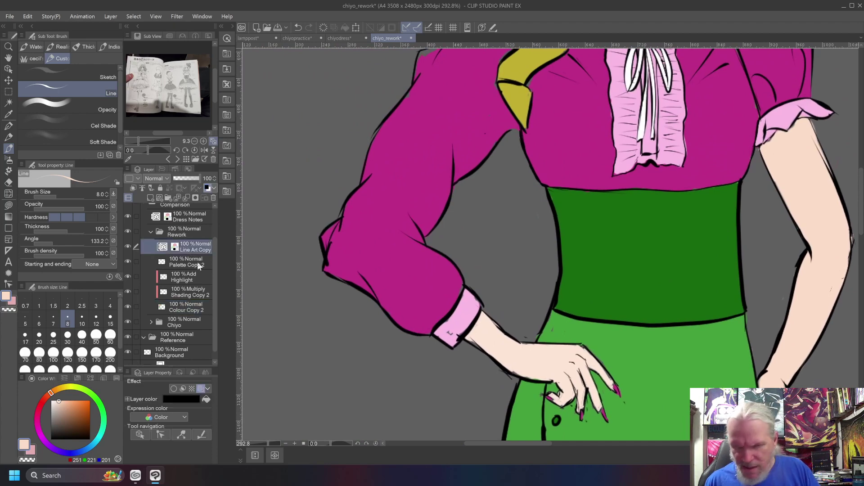
key(bracketleft)
key(bracketleft)
key(bracketleft)
key(bracketleft)
key(bracketleft)
key(bracketleft)
click(89, 432)
drag(89, 431, 89, 439)
key(bracketleft)
mouse_move(129, 474)
key(bracketright)
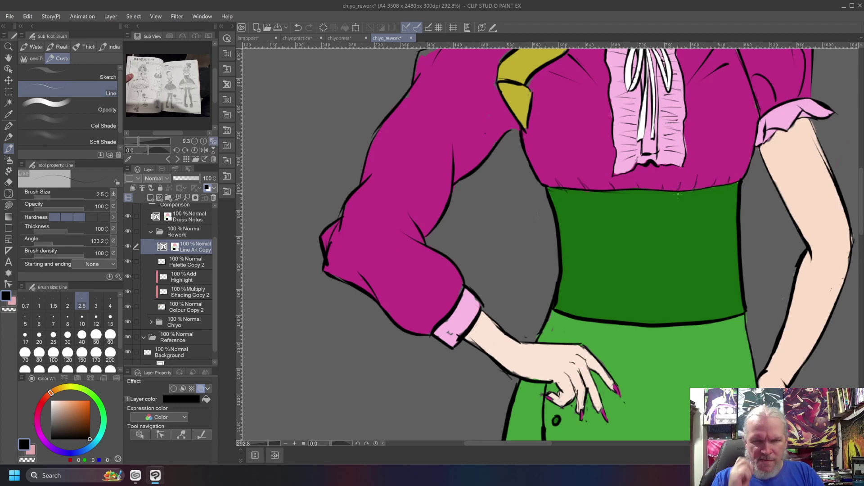
Fill the gap under the lowered hand beside the skirt with sampled skin tone on Colour Copy 2, and ready the Vector eraser on Line Art Copy.
key(ctrl+0)
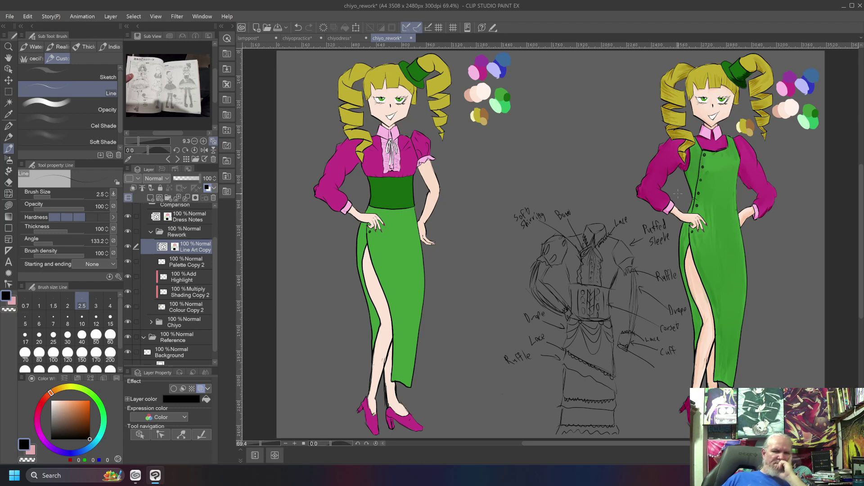
scroll(678, 194, up, 2)
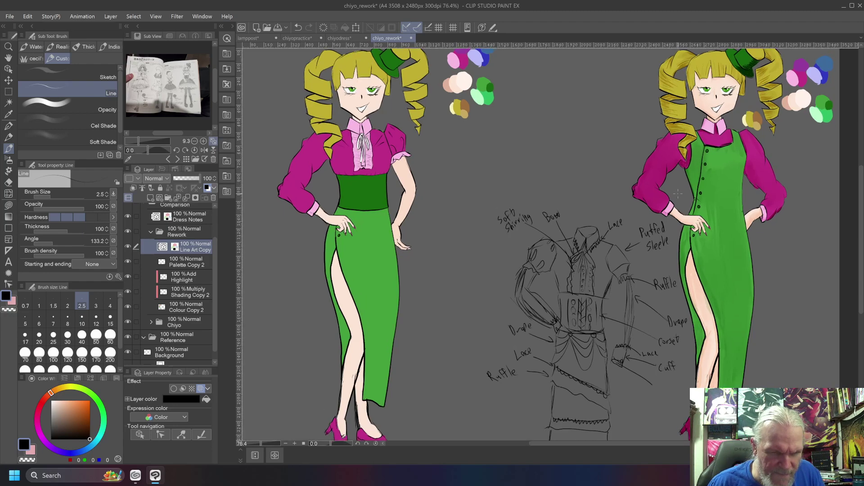
scroll(297, 279, up, 6)
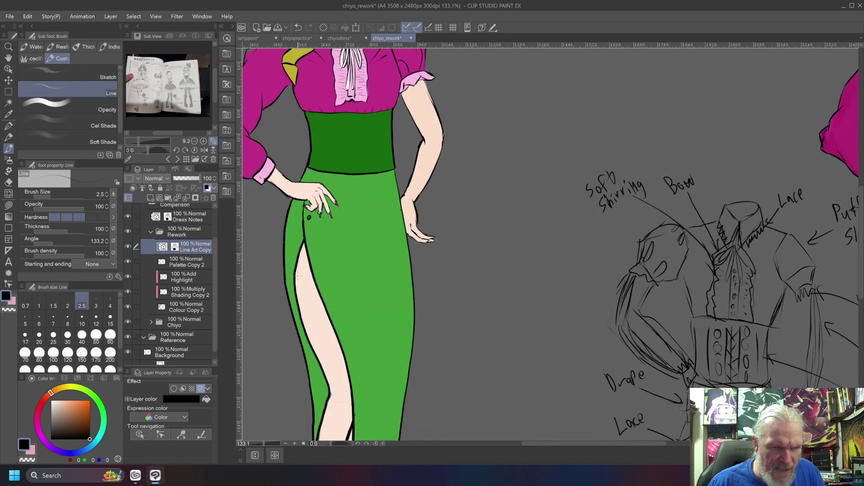
scroll(297, 275, up, 1)
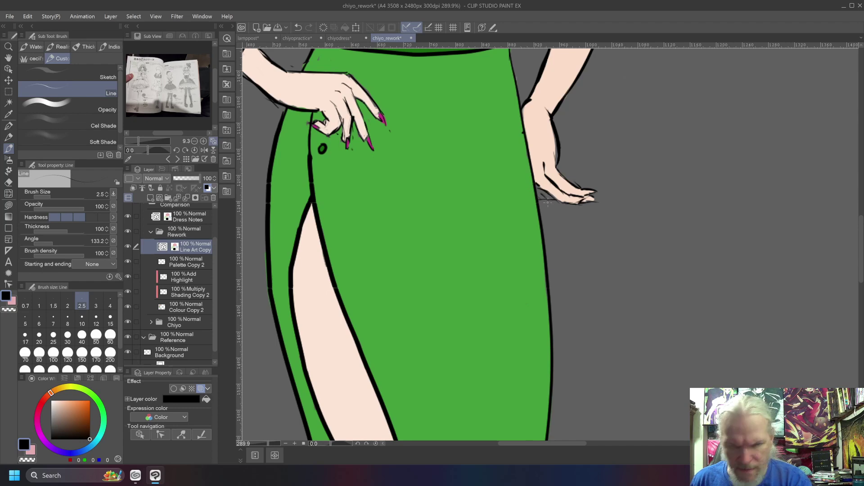
alt+click(538, 143)
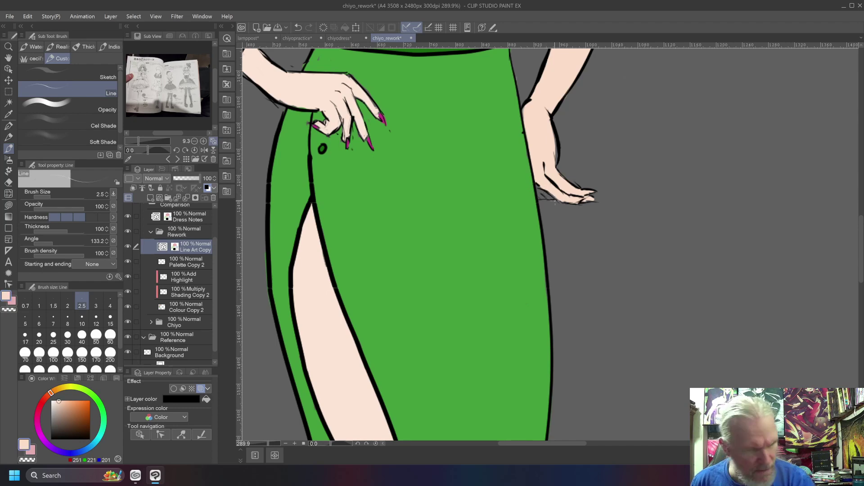
click(189, 306)
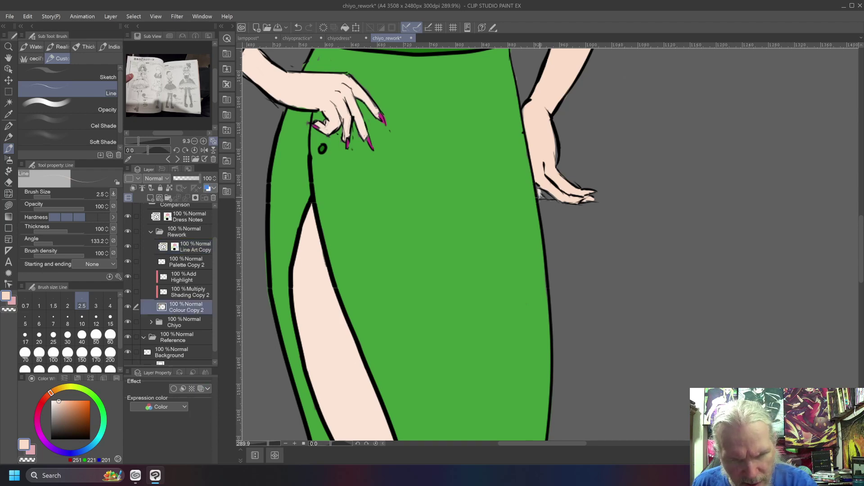
drag(538, 193, 563, 202)
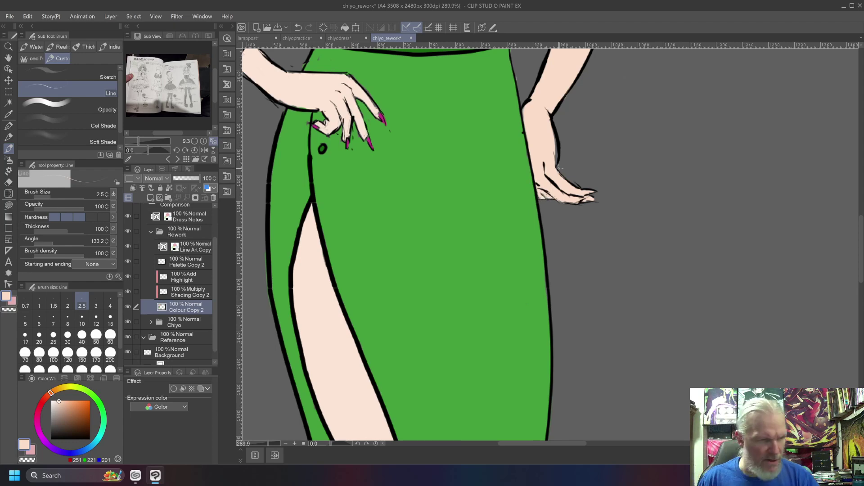
key(e)
click(194, 247)
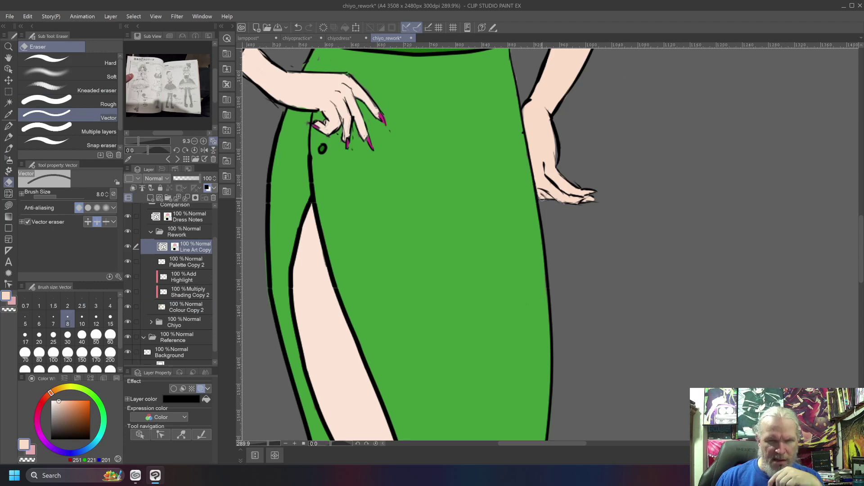
Review the whole character sheet, check the figure's dress in the lamppost drawing and return to chiyo_rework.
key(ctrl+0)
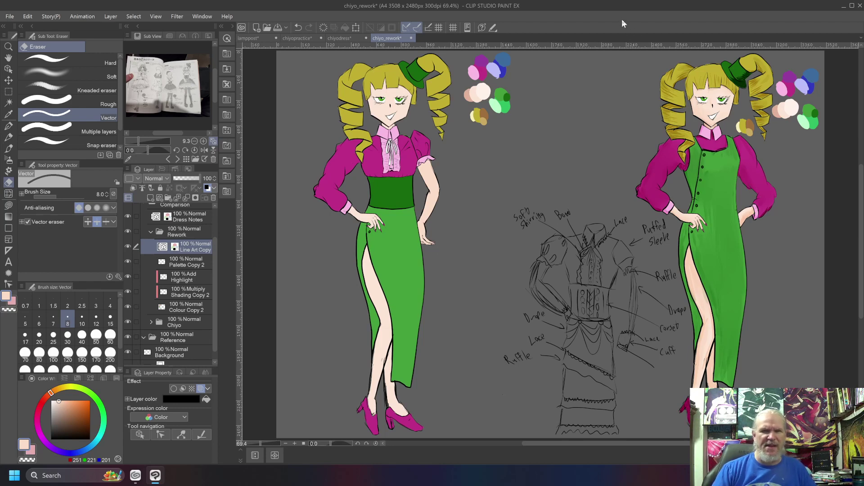
click(252, 39)
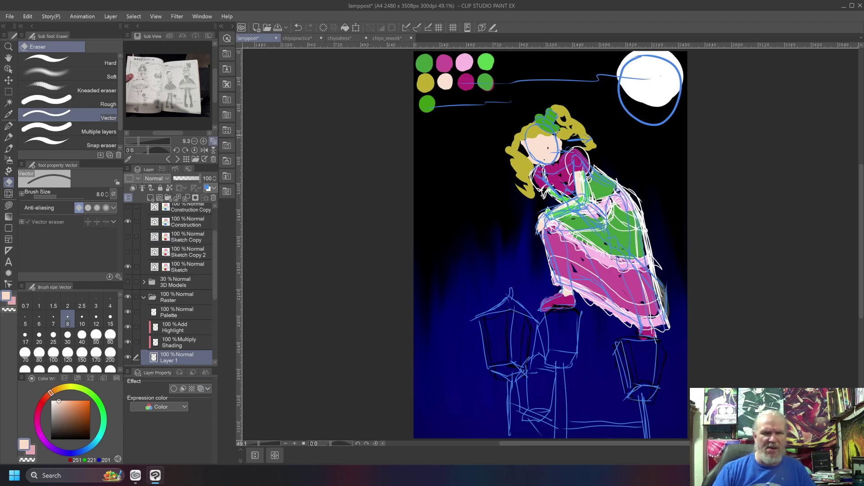
click(393, 39)
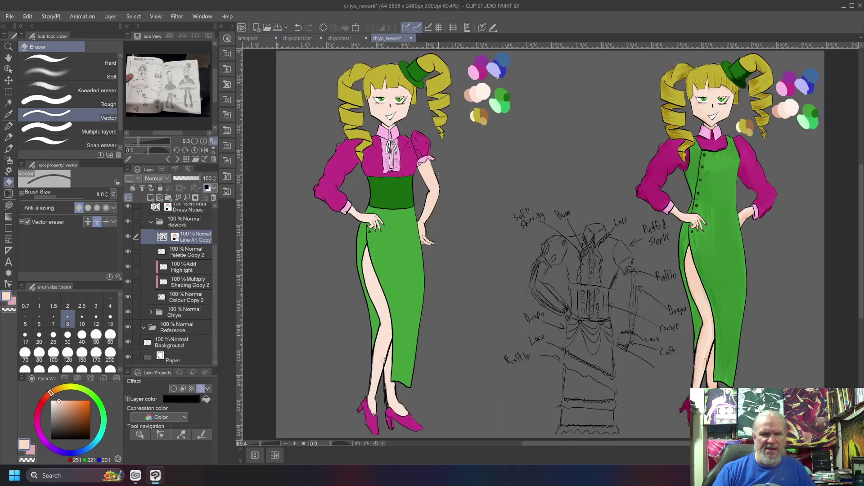